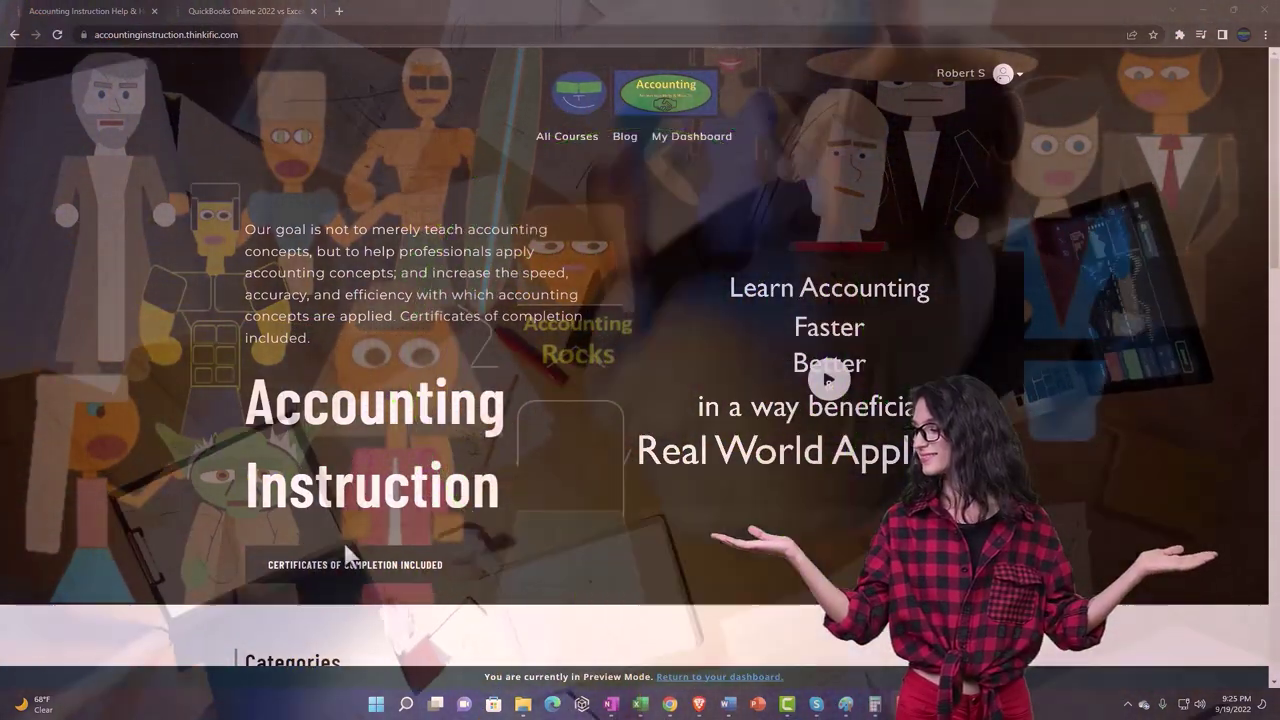
- Look over the accounting course categories, then the QuickBooks Online 2022 course contents and its OneNote - Getting Started 2022 section
scroll(177, 550, "down", 4)
scroll(176, 546, "down", 3)
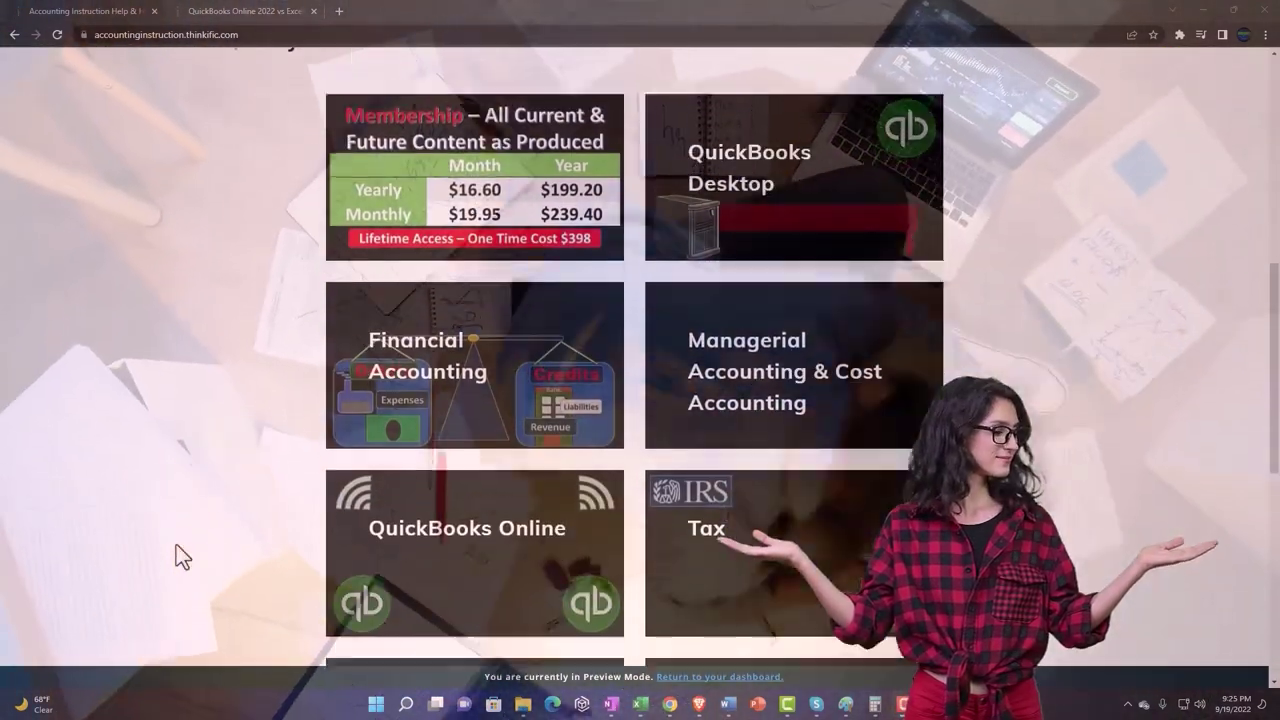
scroll(176, 546, "down", 6)
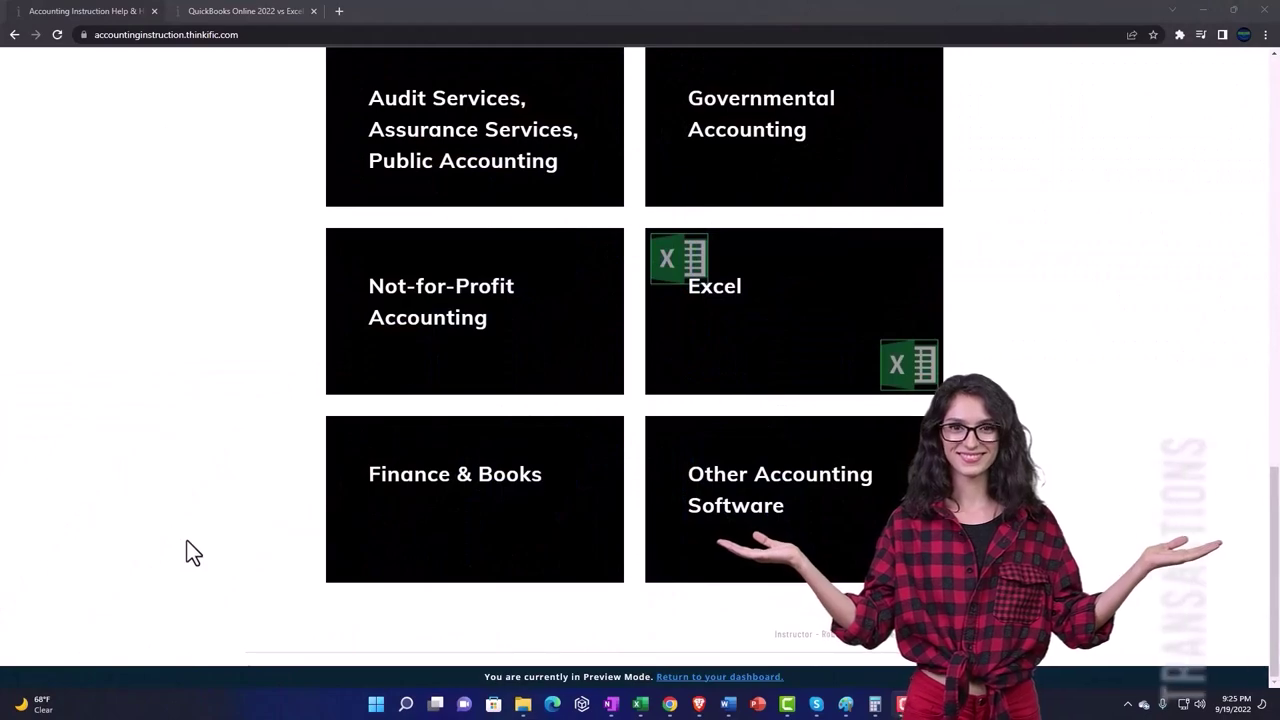
left_click(232, 12)
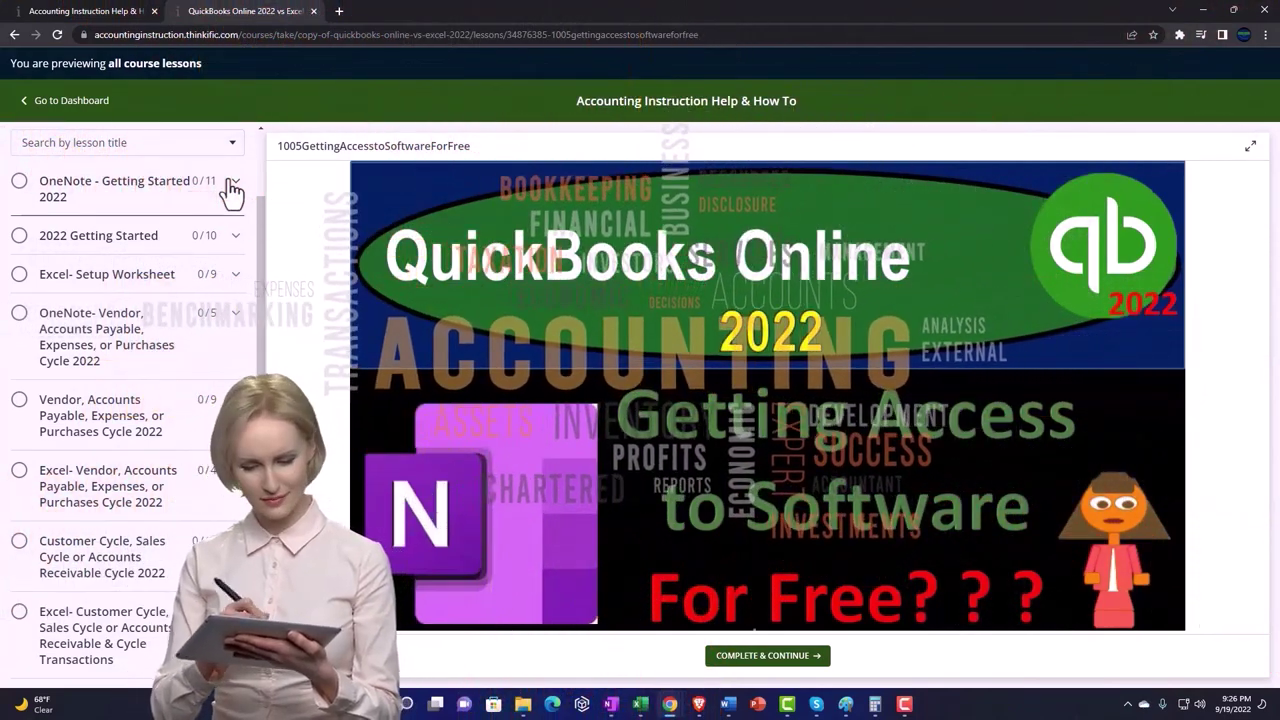
left_click(231, 188)
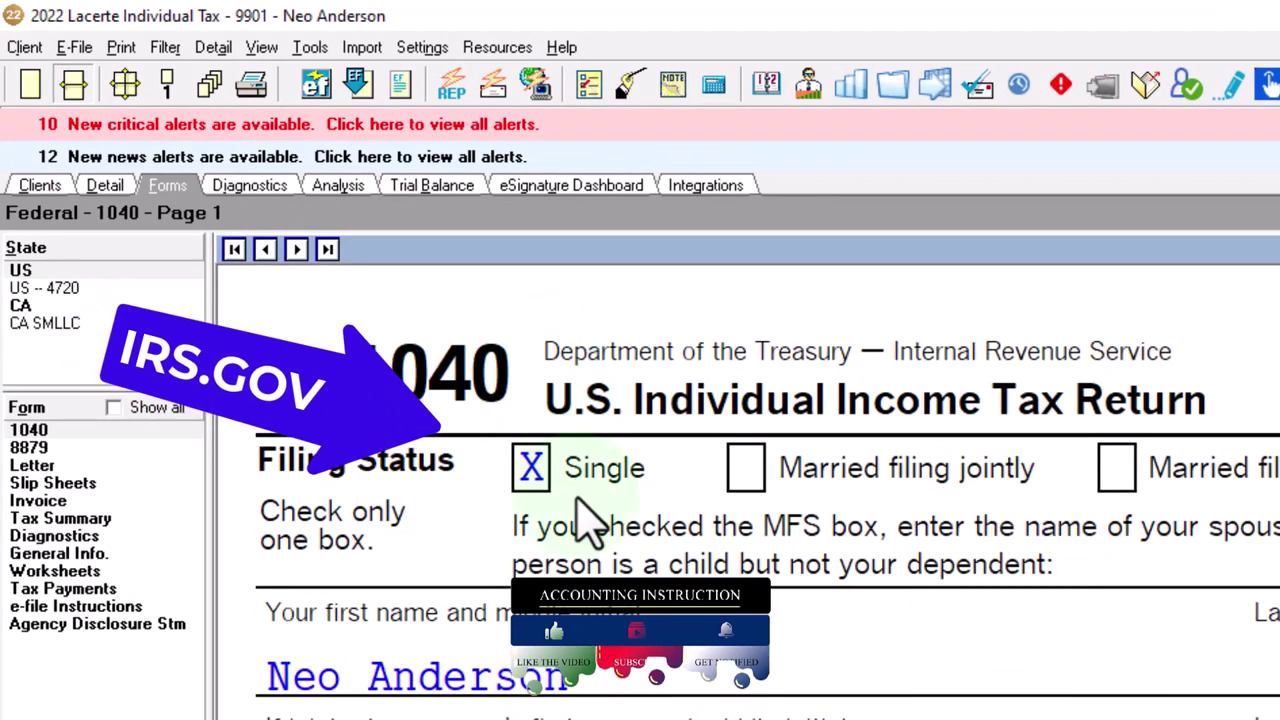
- Review page 1 of the Form 1040 in Lacerte from filing status through the income lines to taxable income
scroll(579, 502, "down", 6)
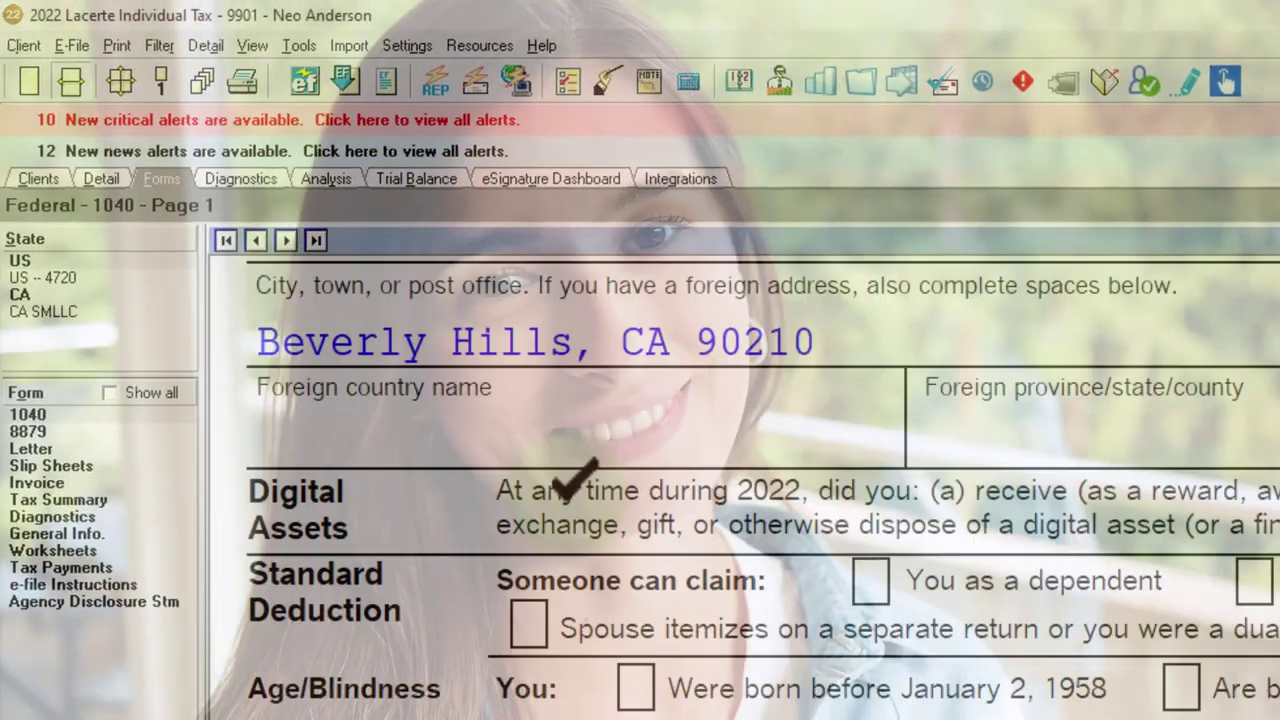
scroll(565, 480, "down", 5)
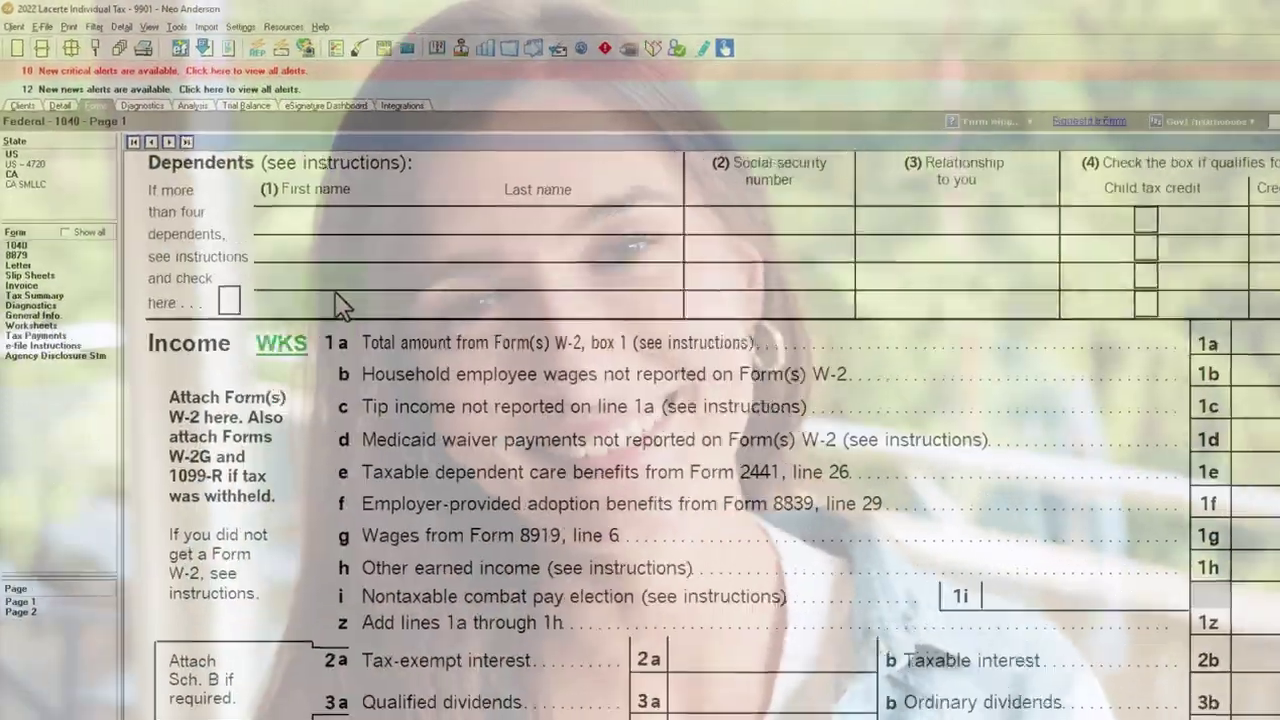
scroll(725, 357, "down", 2)
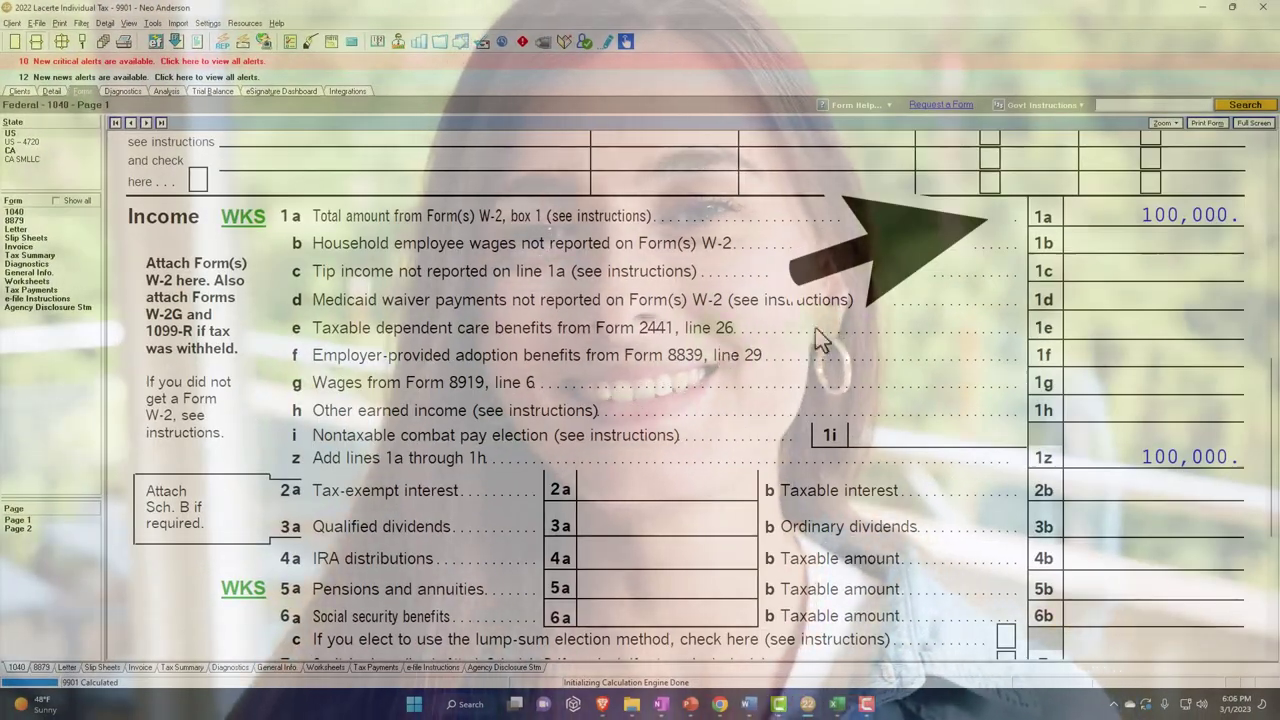
scroll(680, 400, "down", 5)
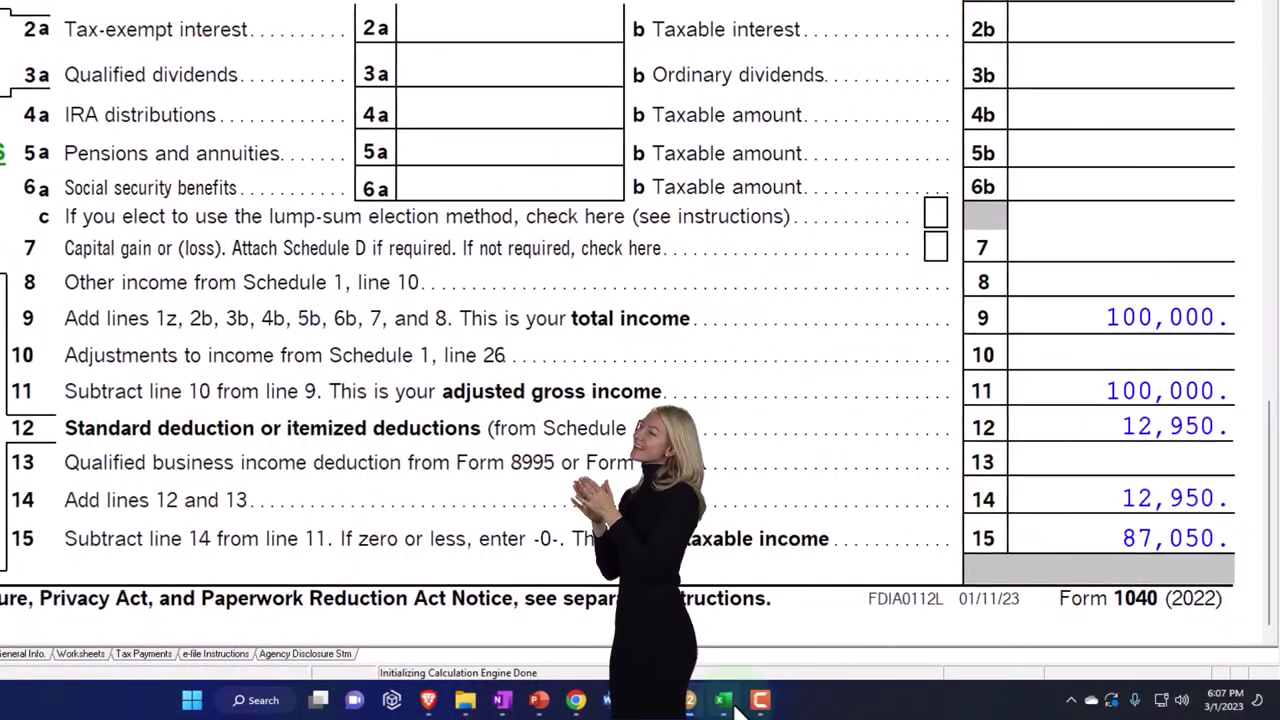
- Switch to the Excel tax formula workbook and set the W-2 Employer 1 income to 100,000 on the Income F1040 sheet
left_click(723, 700)
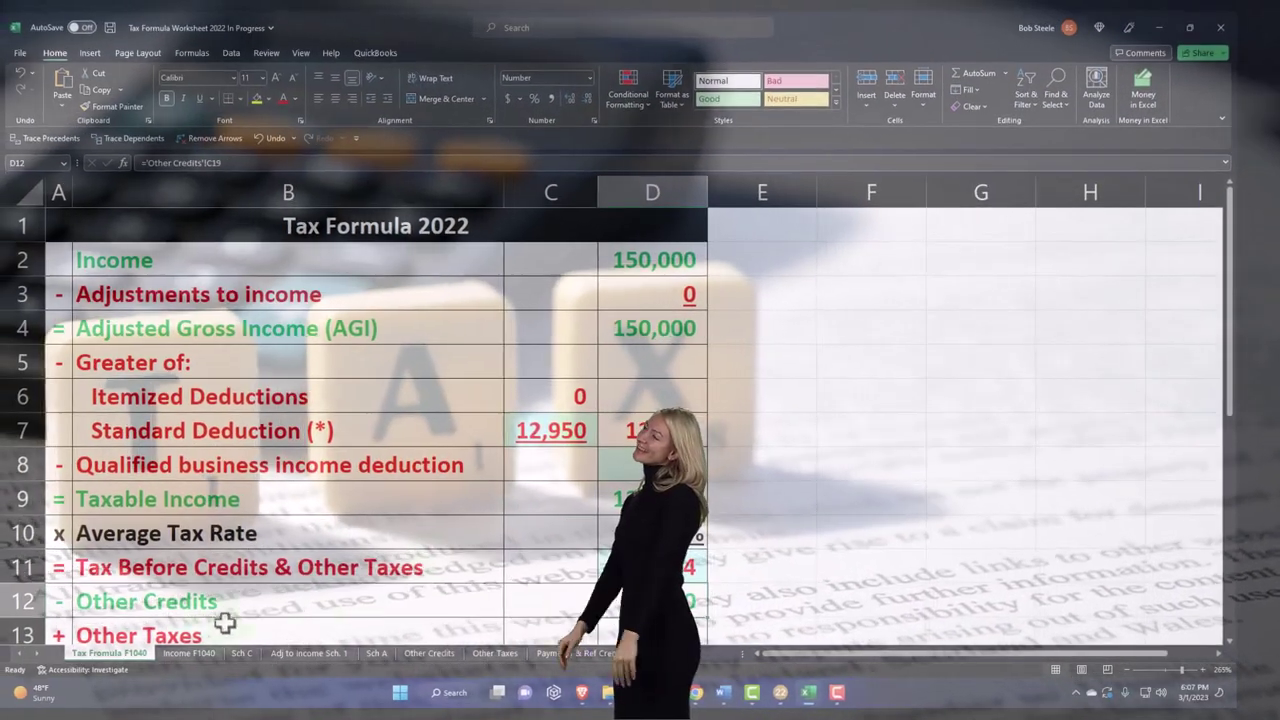
left_click(188, 651)
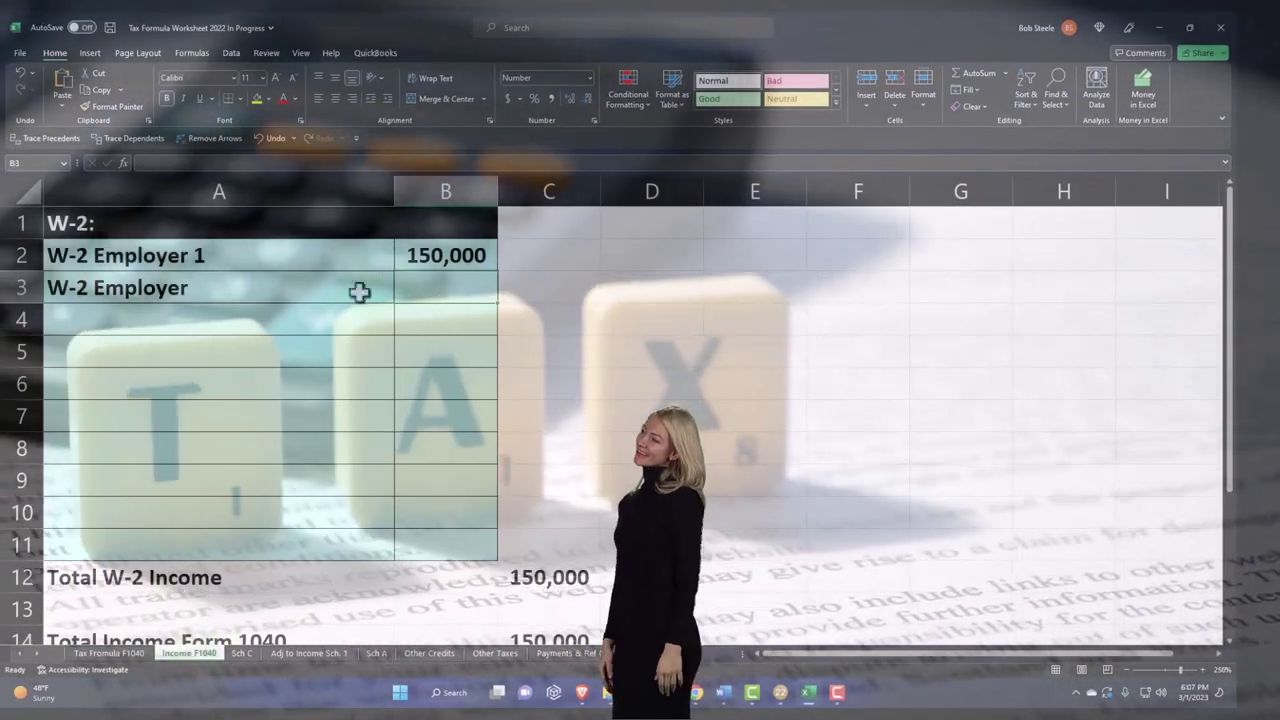
left_click(420, 254)
type("100,000")
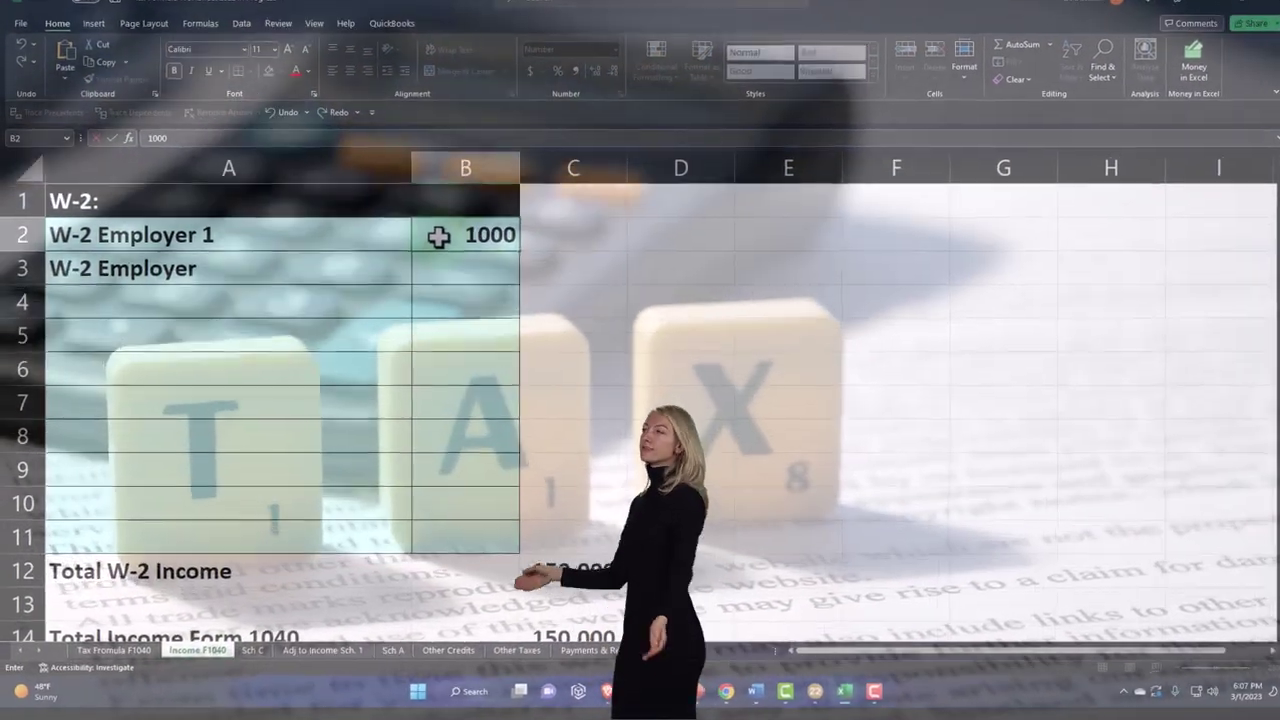
key("Return")
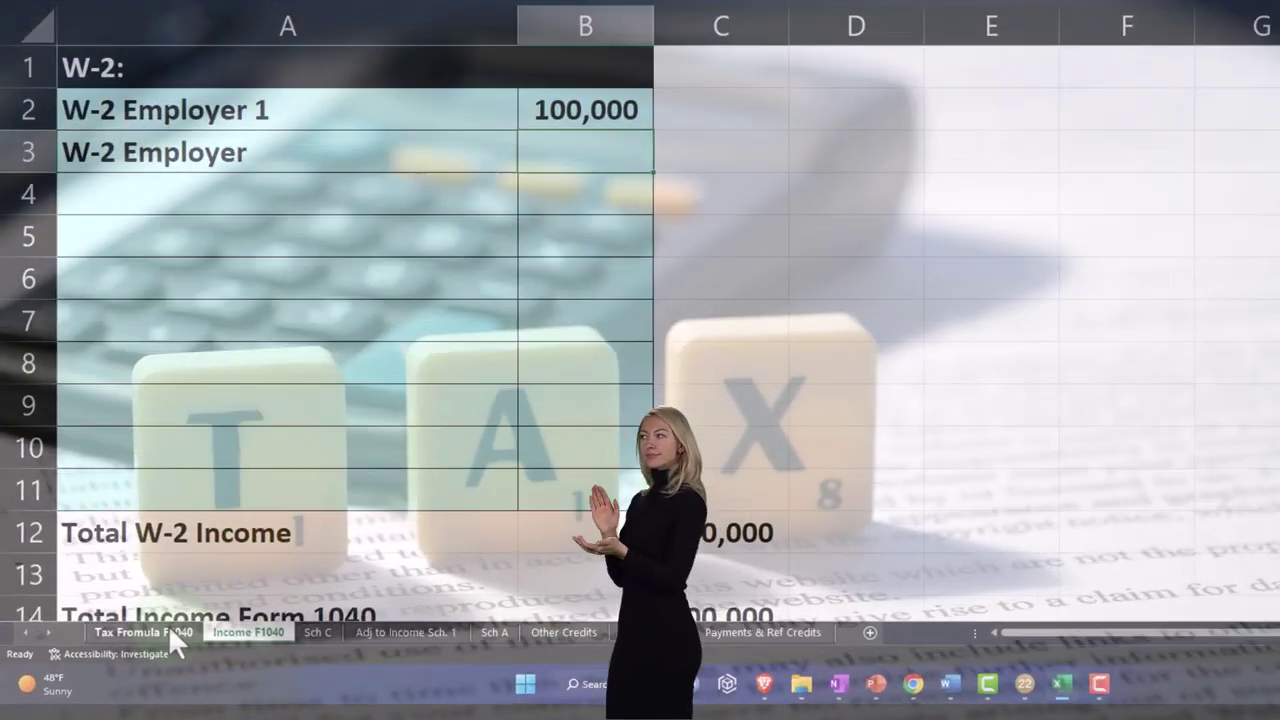
- Compare the taxable income, tax and payments on the tax formula sheet with the matching lines of the Form 1040 in Lacerte
left_click(172, 632)
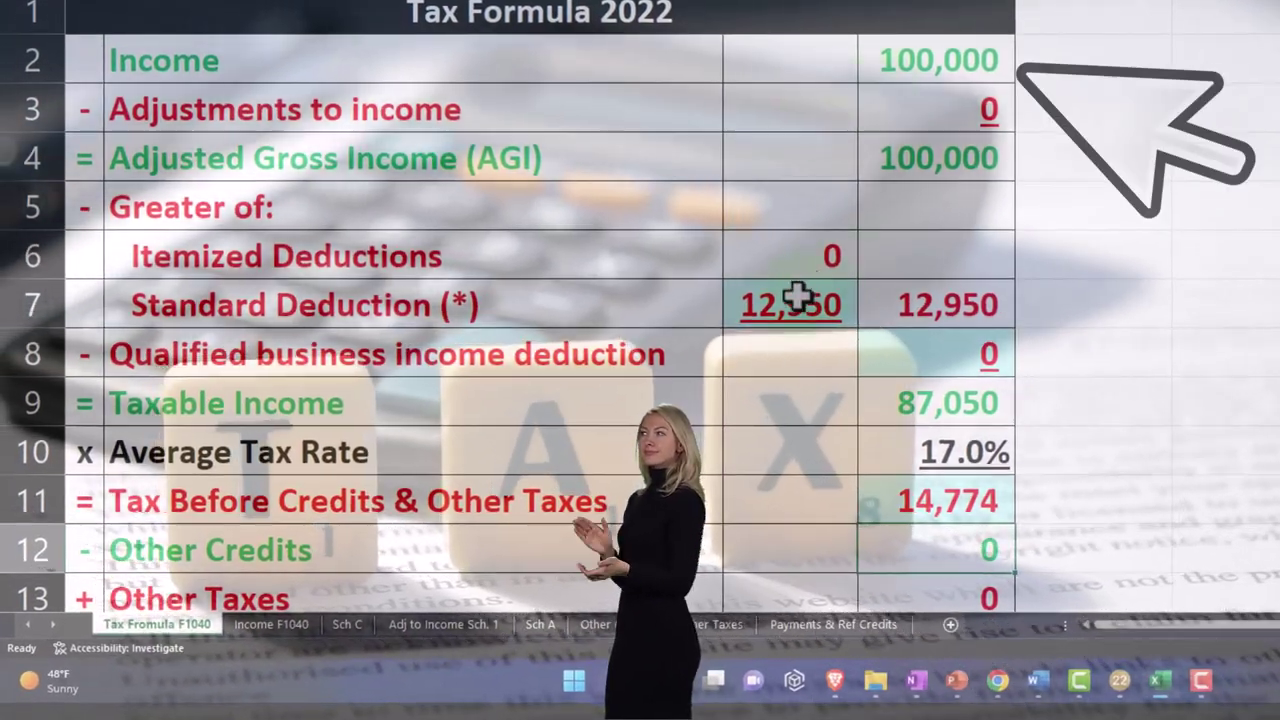
key("Up")
key("Up")
key("Up")
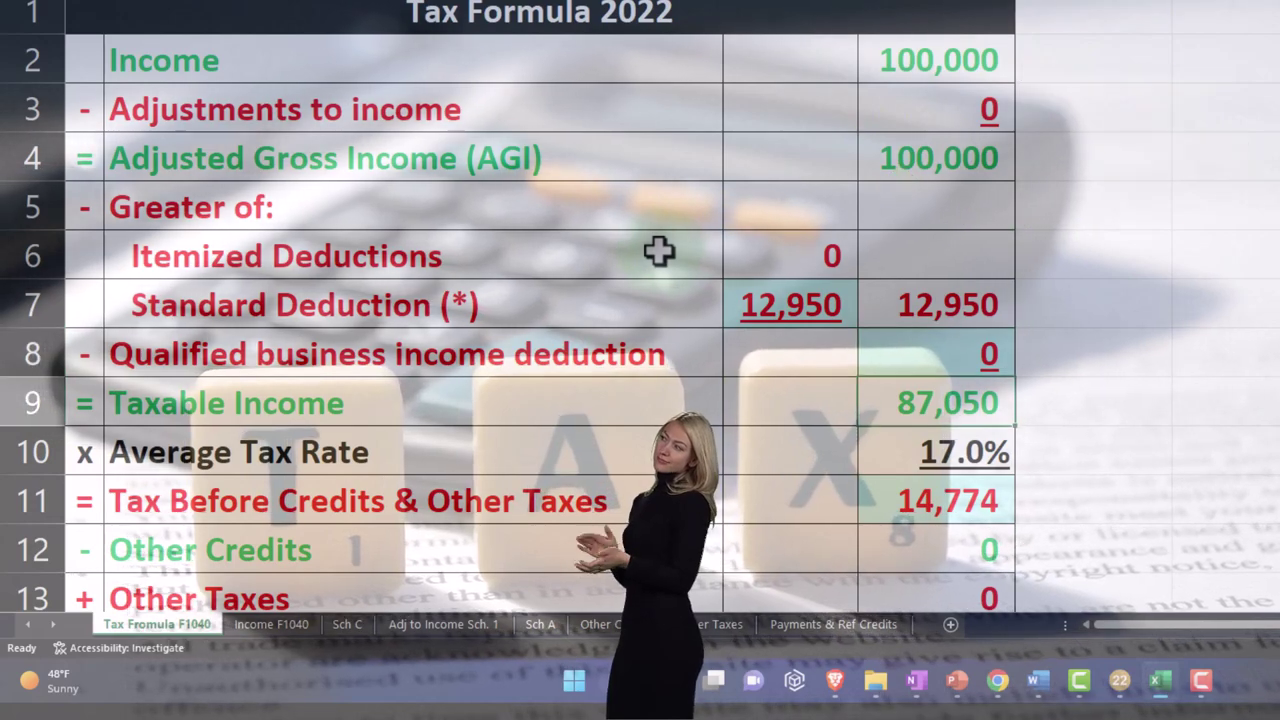
left_click(1118, 680)
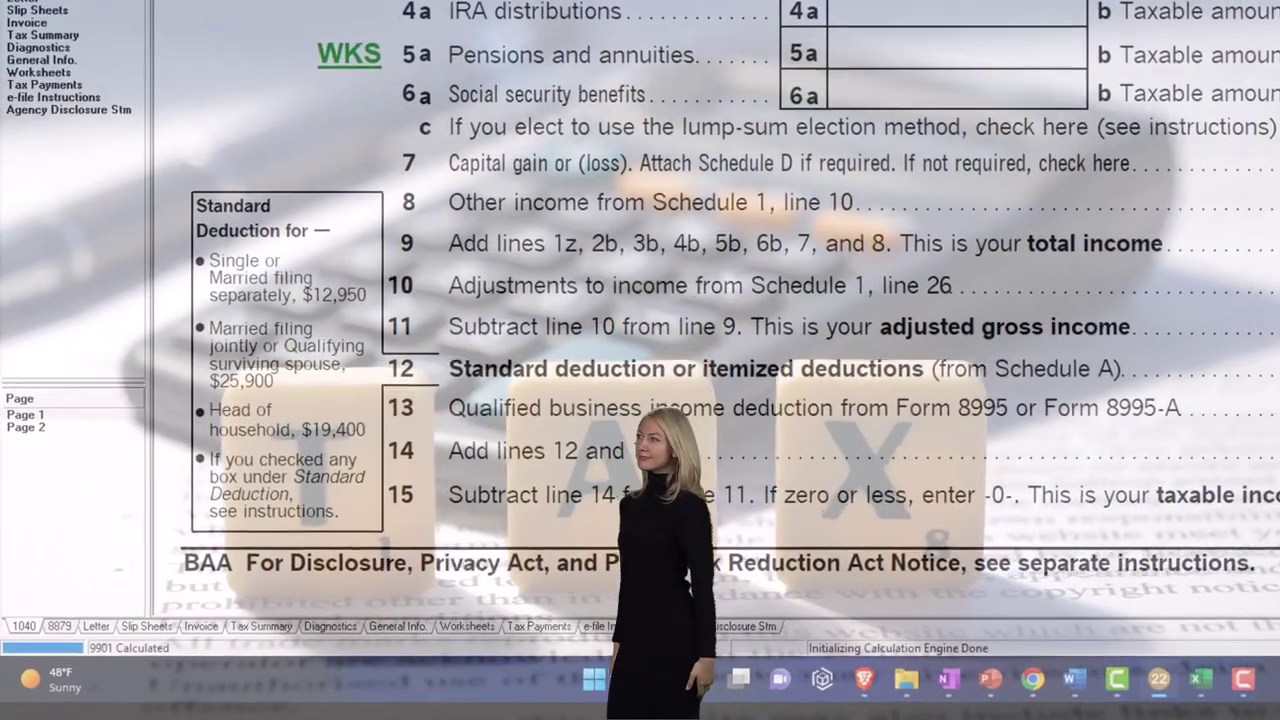
left_click(45, 404)
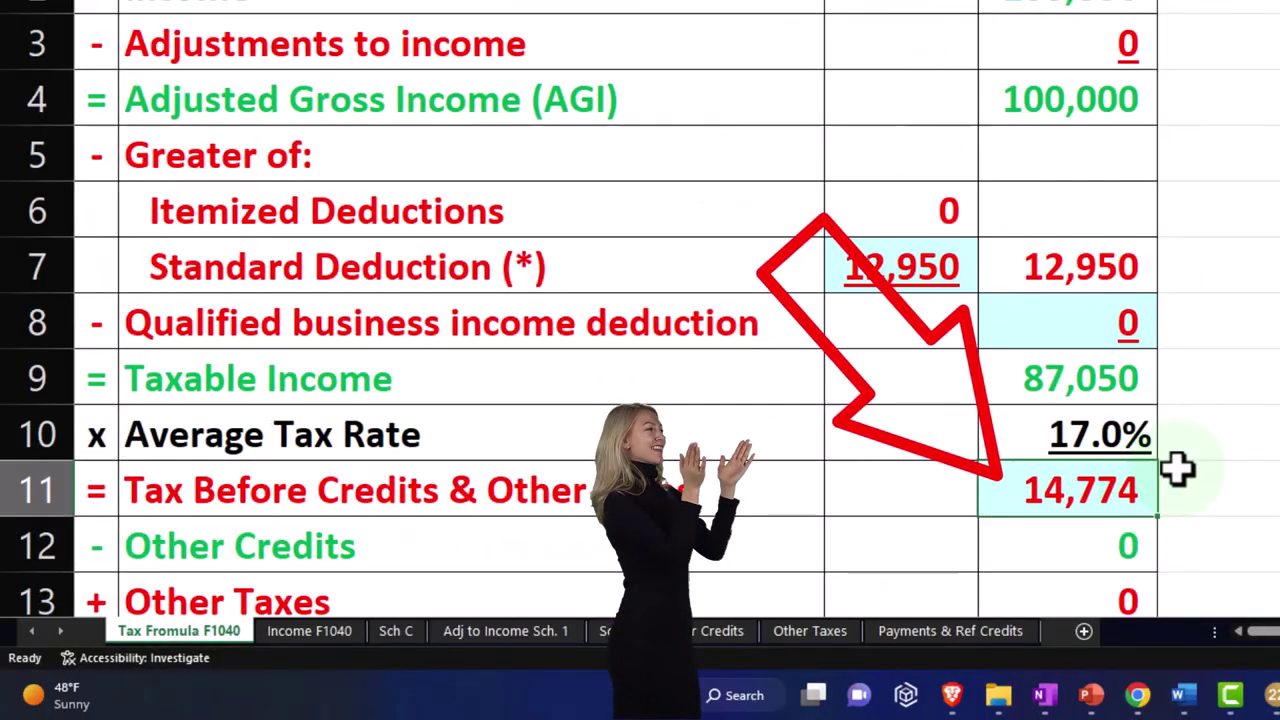
scroll(1185, 466, "down", 2)
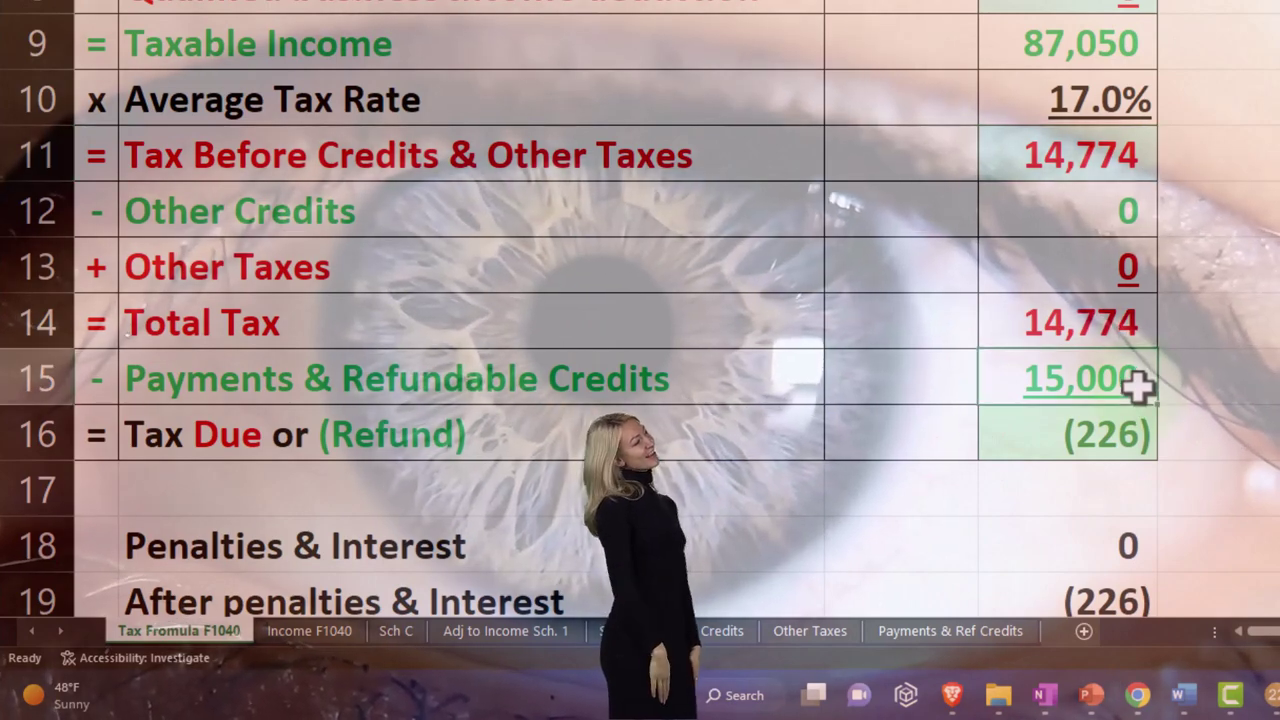
scroll(1140, 385, "up", 2)
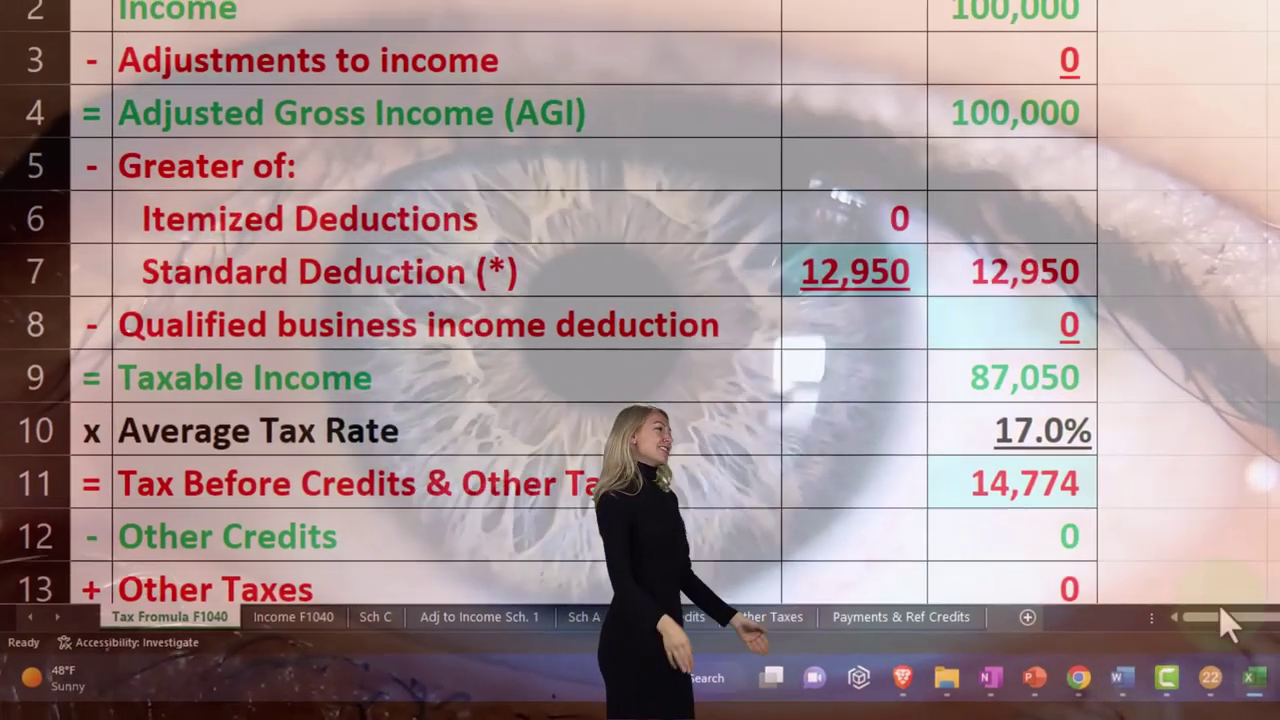
- Review page 1 of the Form 1040 in Lacerte, then show slide 3 with the 1099 form in the PowerPoint presentation
left_click(1250, 680)
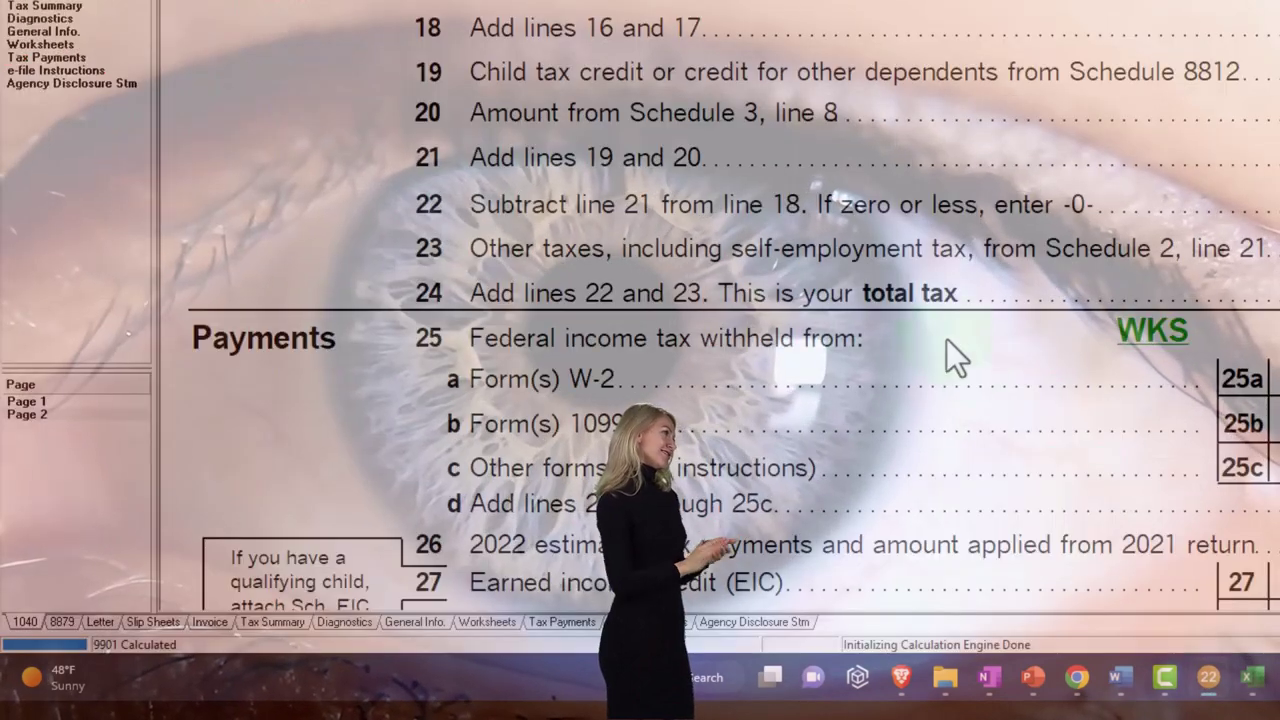
left_click(50, 401)
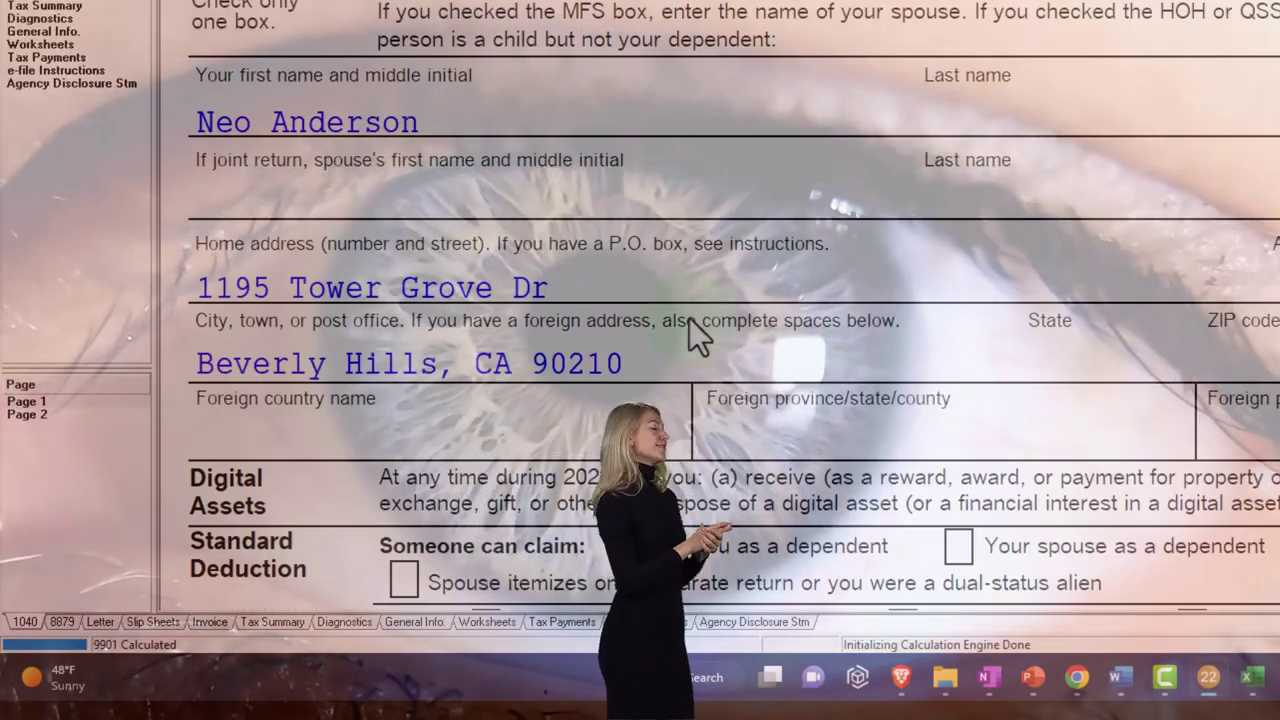
scroll(705, 322, "down", 5)
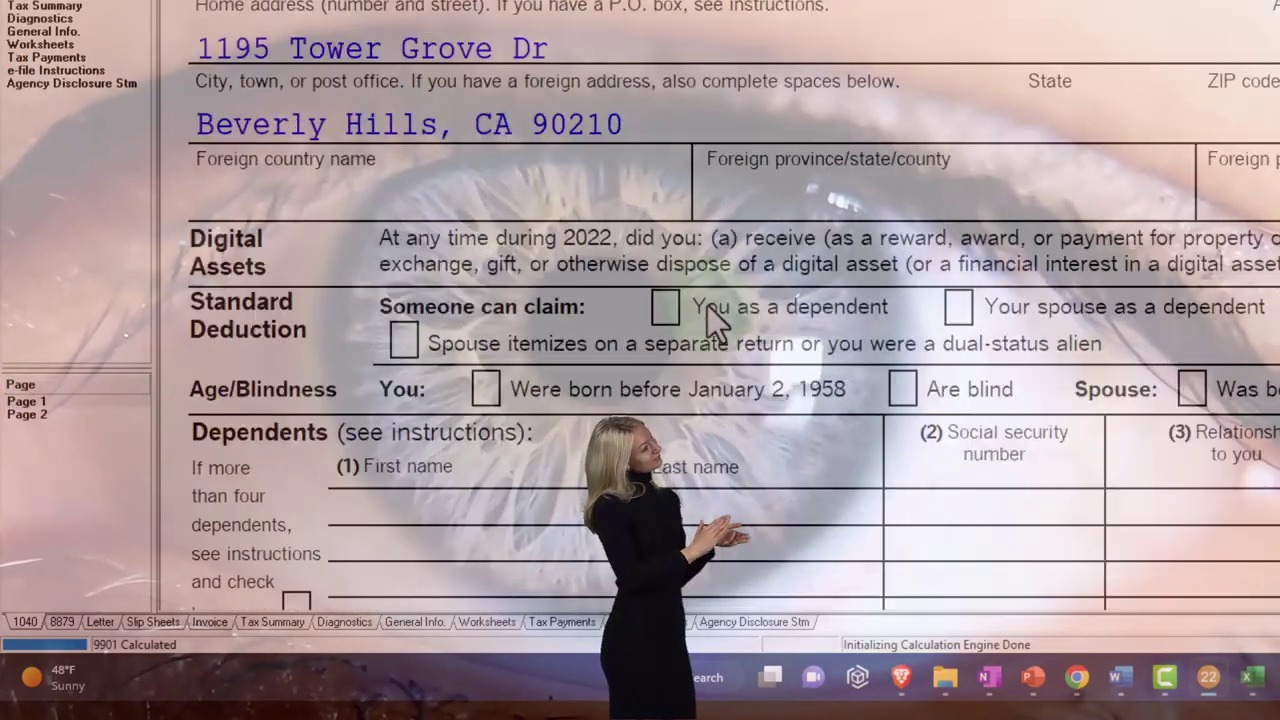
scroll(707, 307, "down", 6)
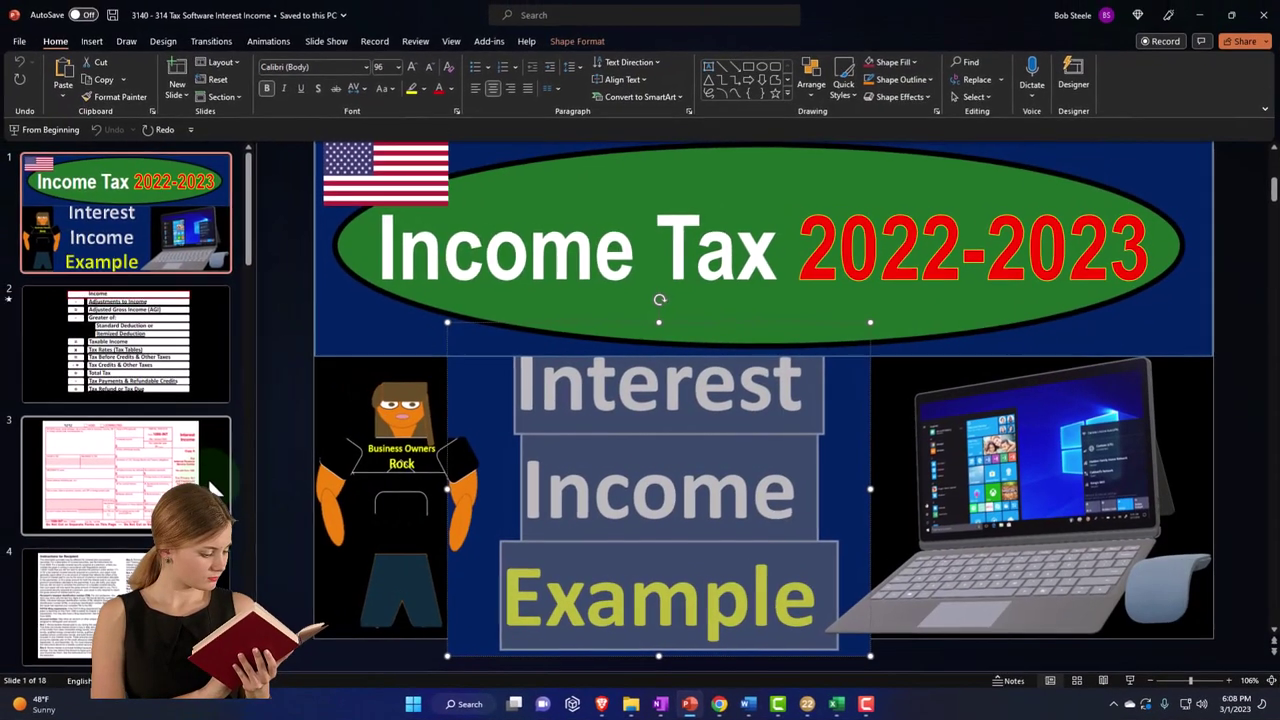
left_click(183, 469)
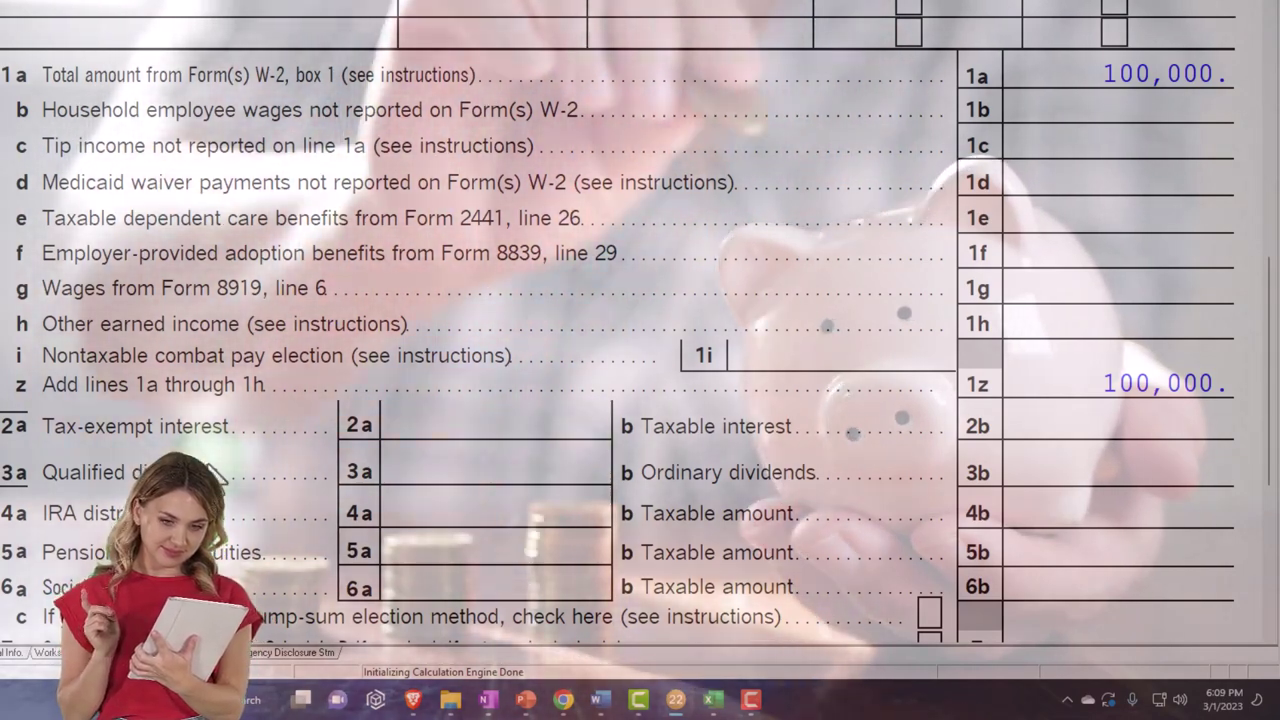
- From the interest lines of Form 1040, enter 500 of bank interest for Bank 1 on Form 1099-INT and check the return's income lines
right_click(497, 425)
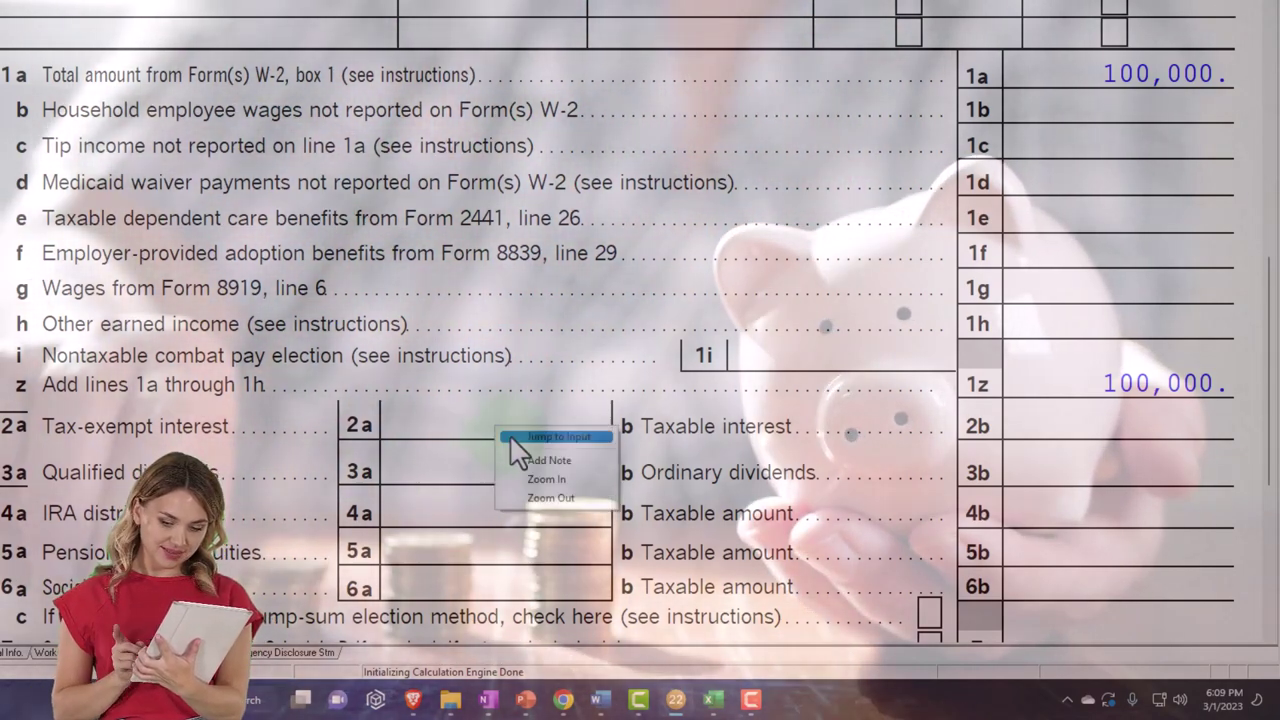
left_click(514, 440)
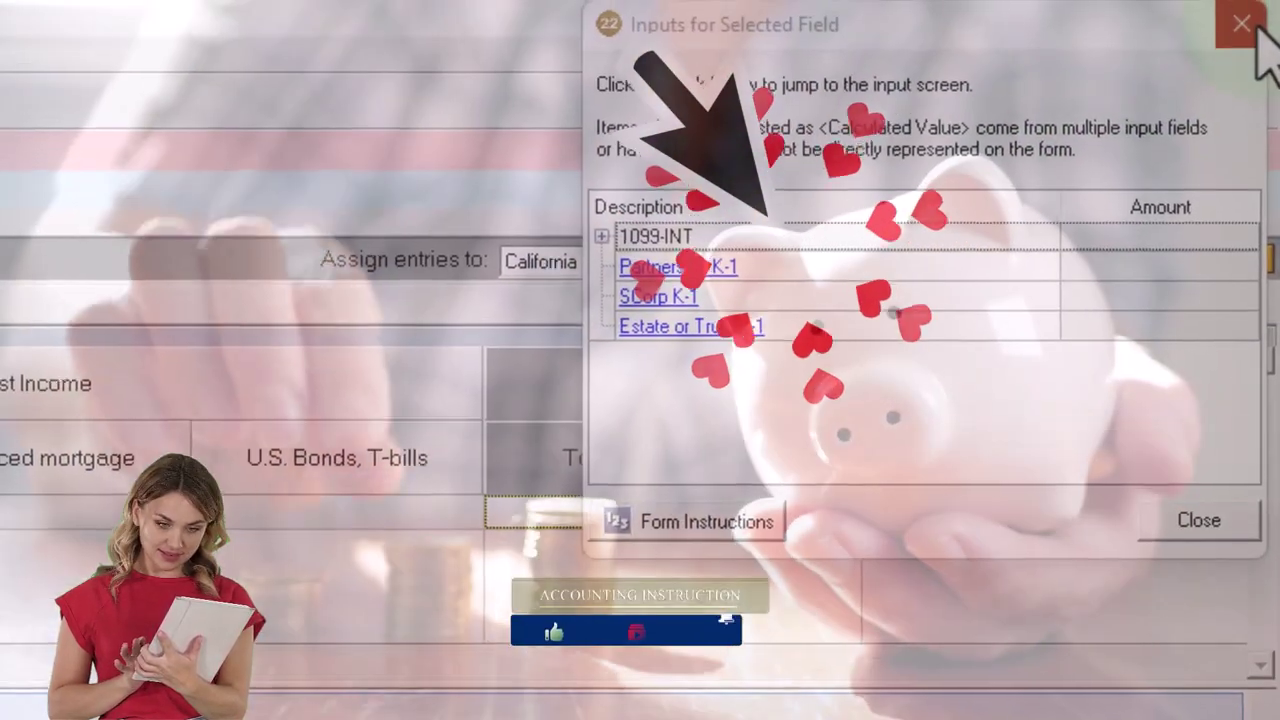
left_click(1255, 0)
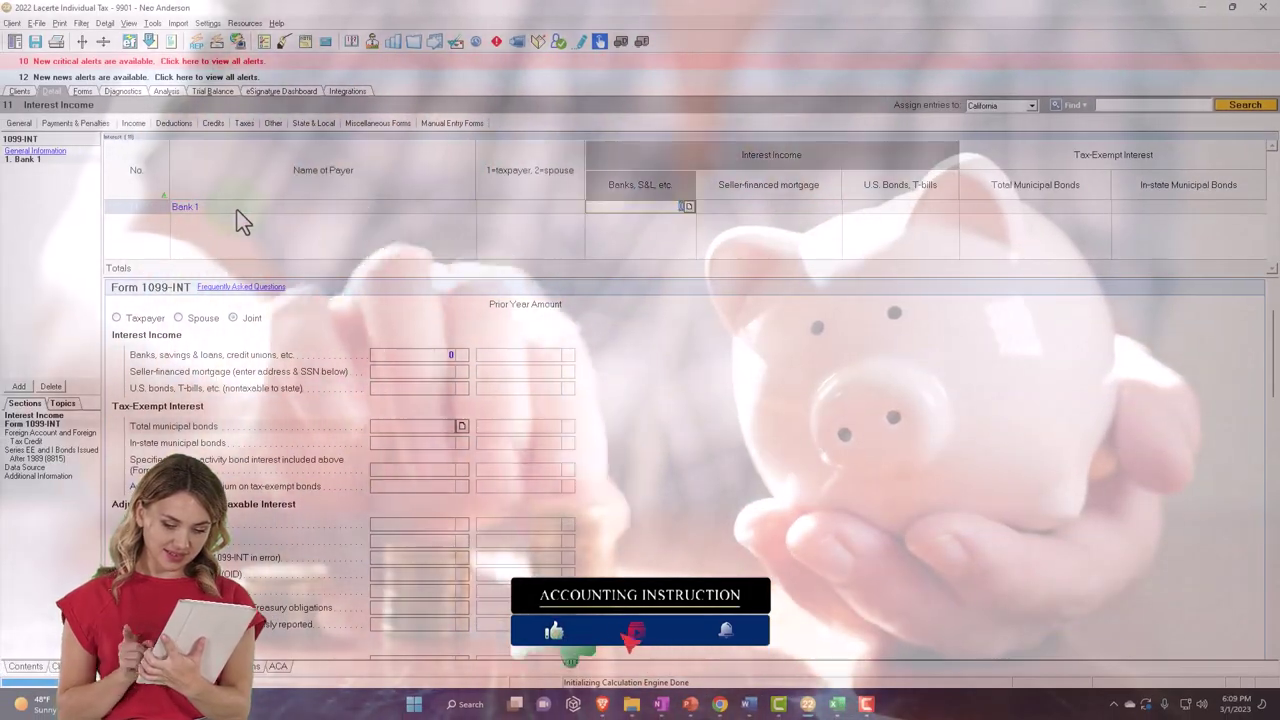
type("500")
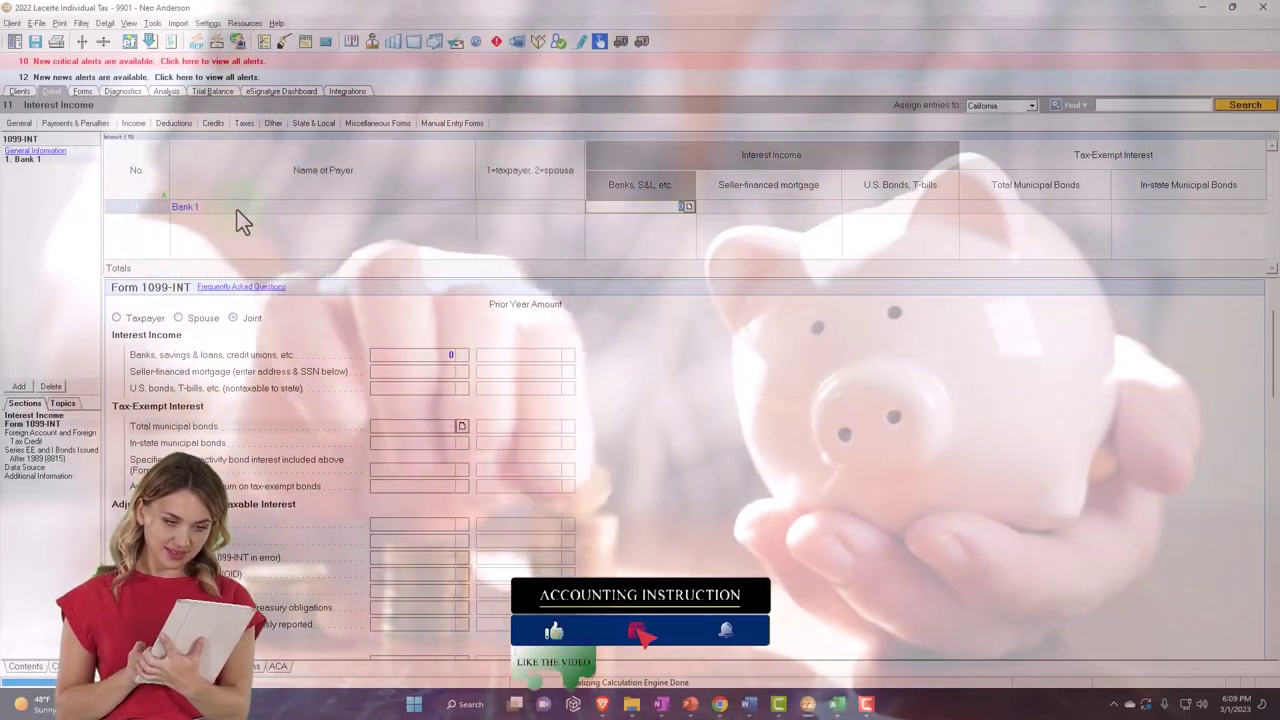
key("Return")
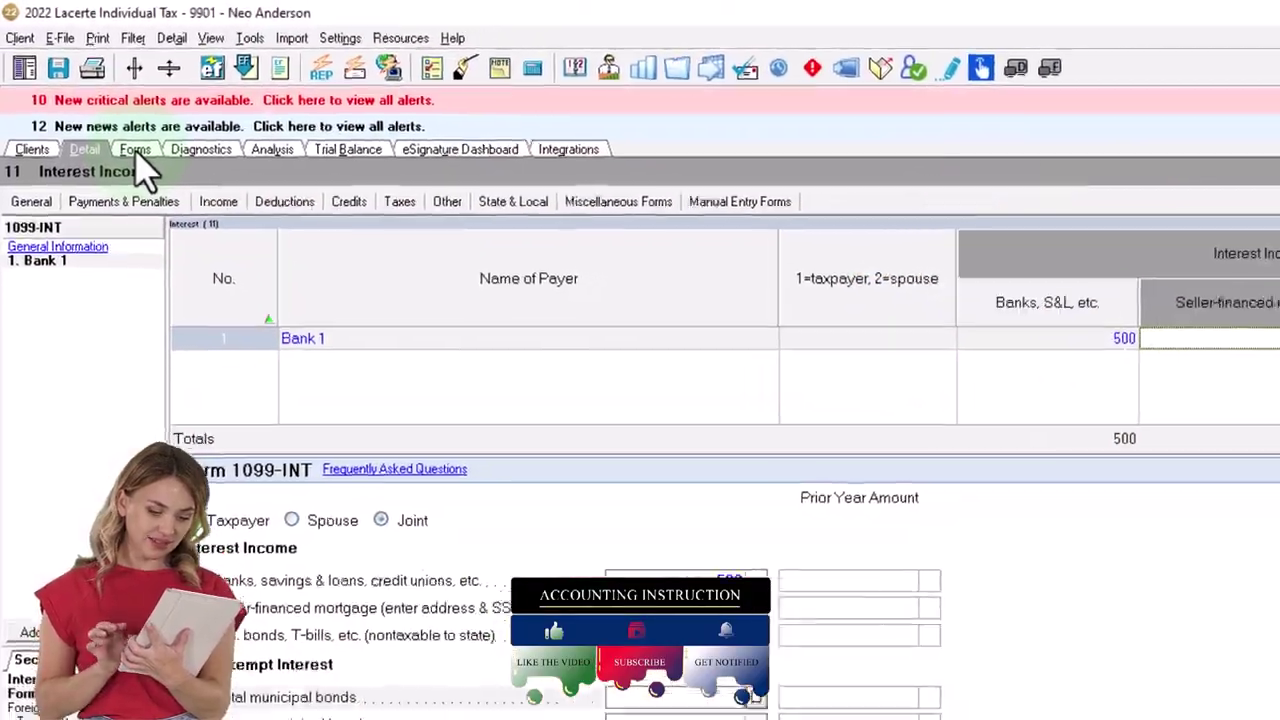
left_click(136, 152)
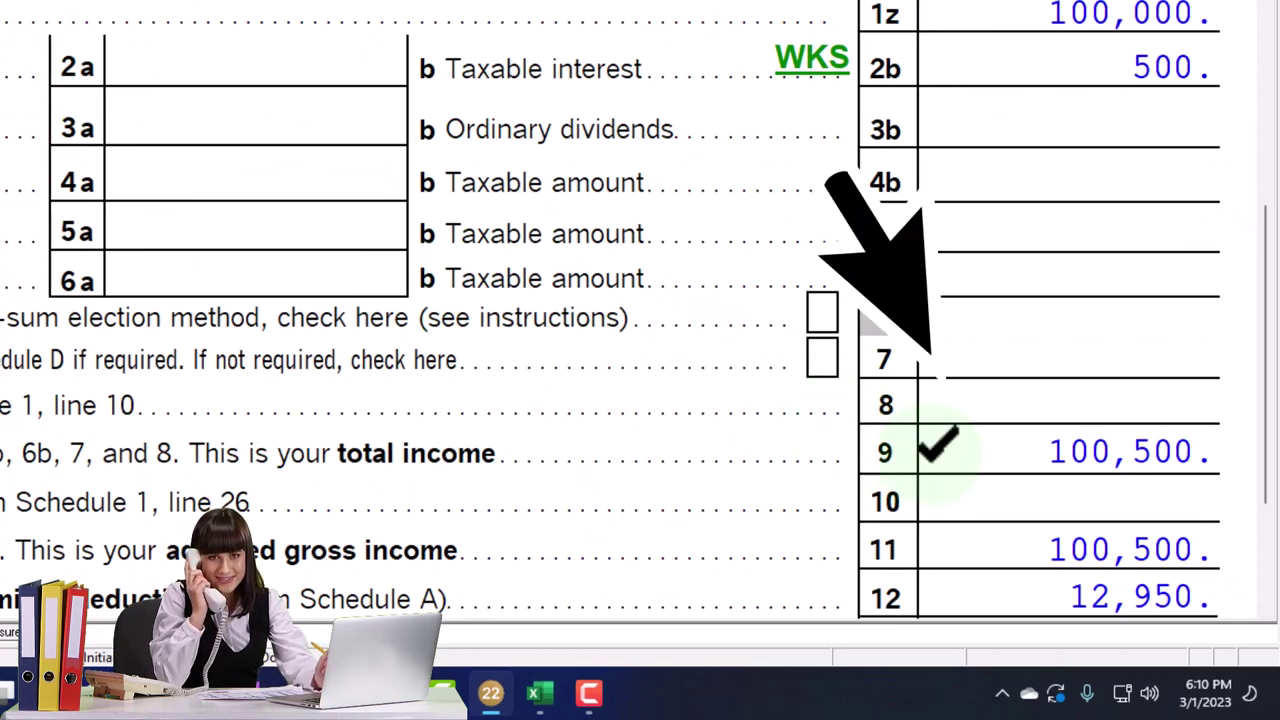
scroll(640, 330, "down", 3)
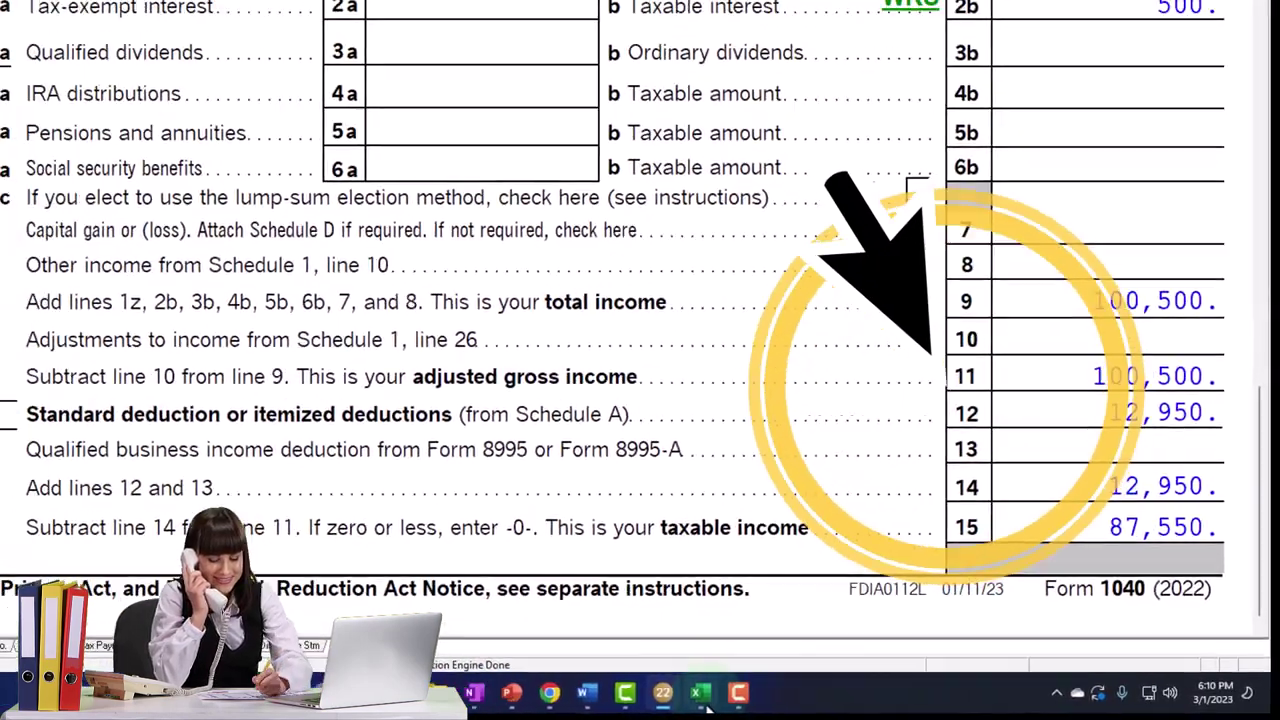
- Add a worksheet after Sch A in the Excel workbook and give it a name beginning with Sch B Interest
left_click(701, 693)
left_click(320, 463)
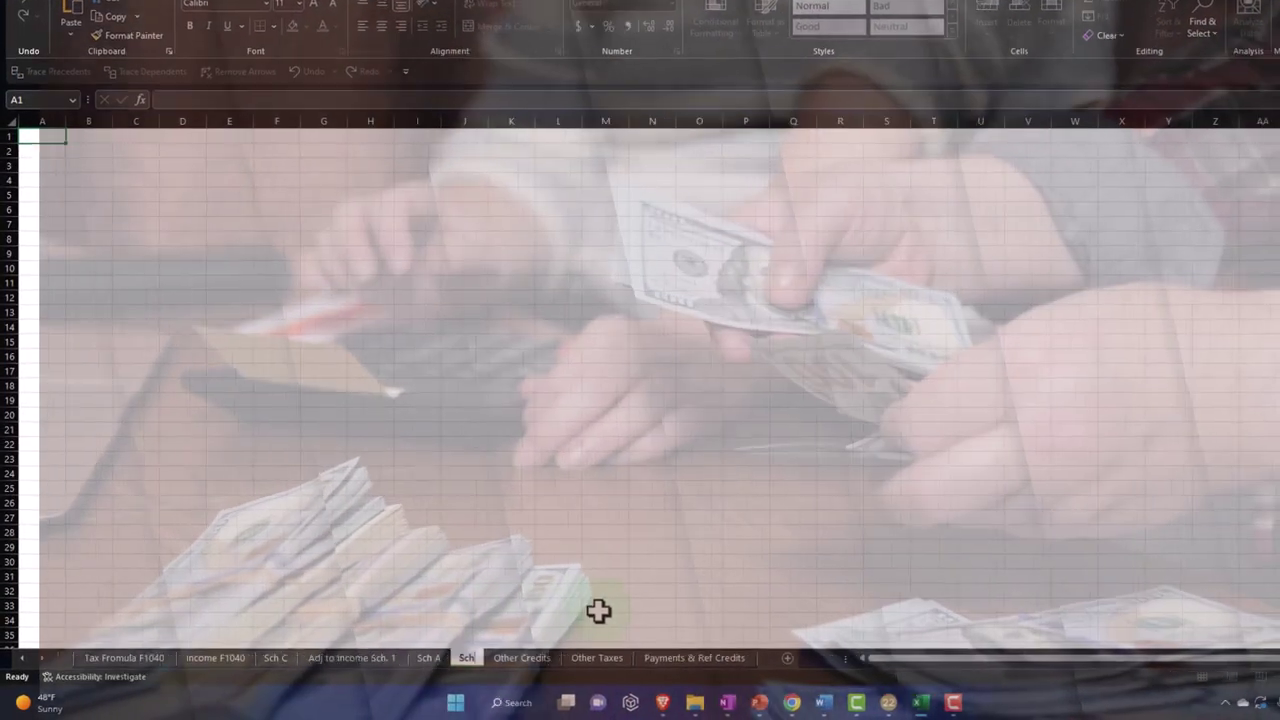
type(" Interest")
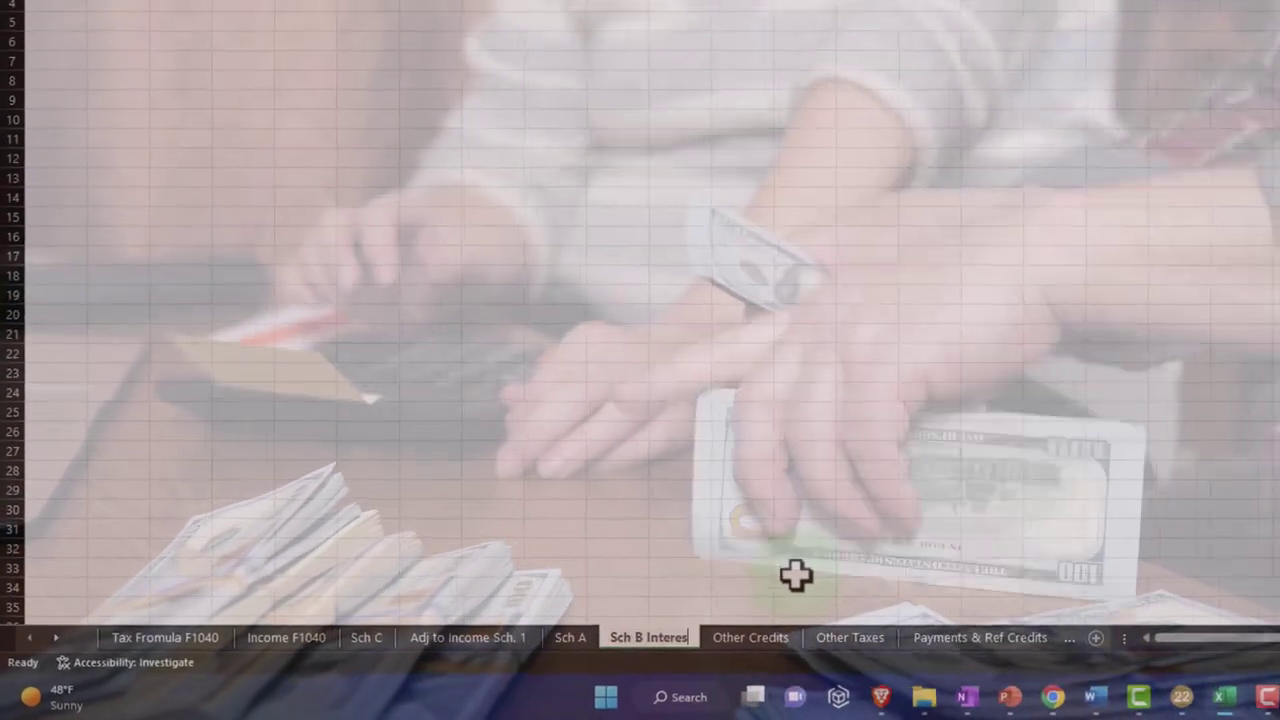
type(" & dif")
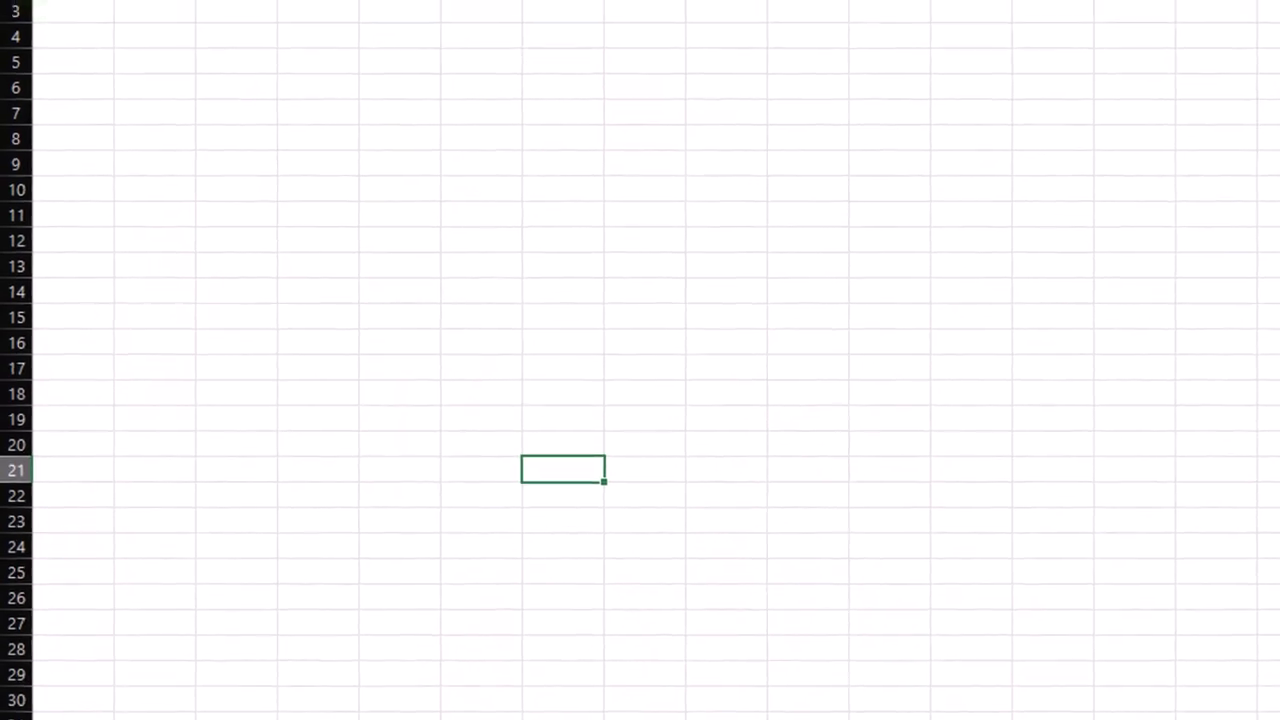
- Format all cells of the new sheet as currency with no symbol, zero decimal places and red bracketed negative numbers
left_click(45, 5)
right_click(268, 118)
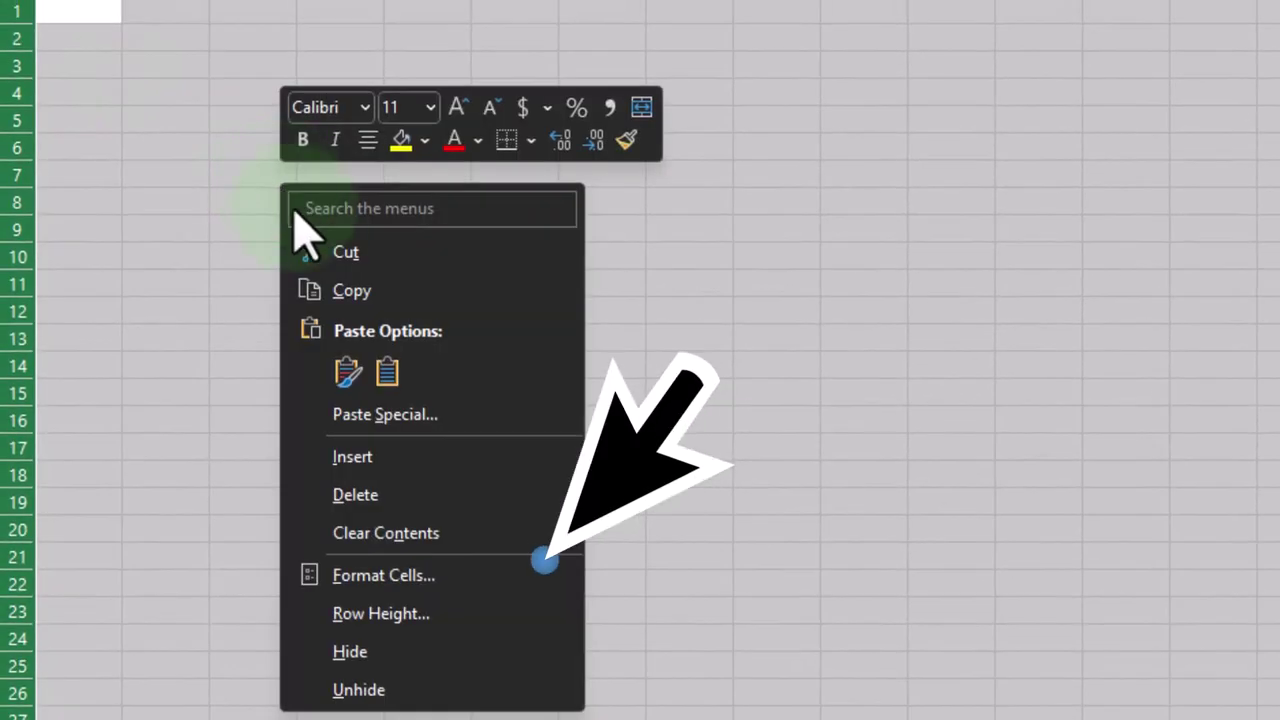
left_click(420, 577)
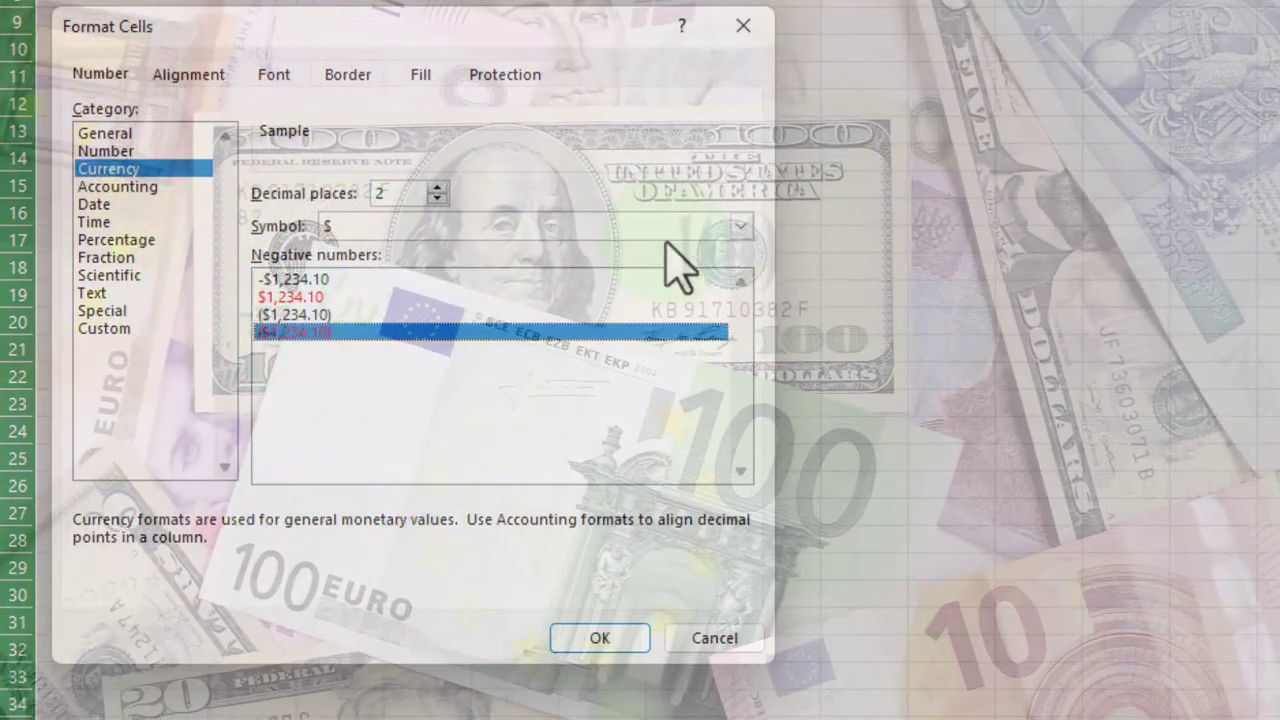
left_click(741, 226)
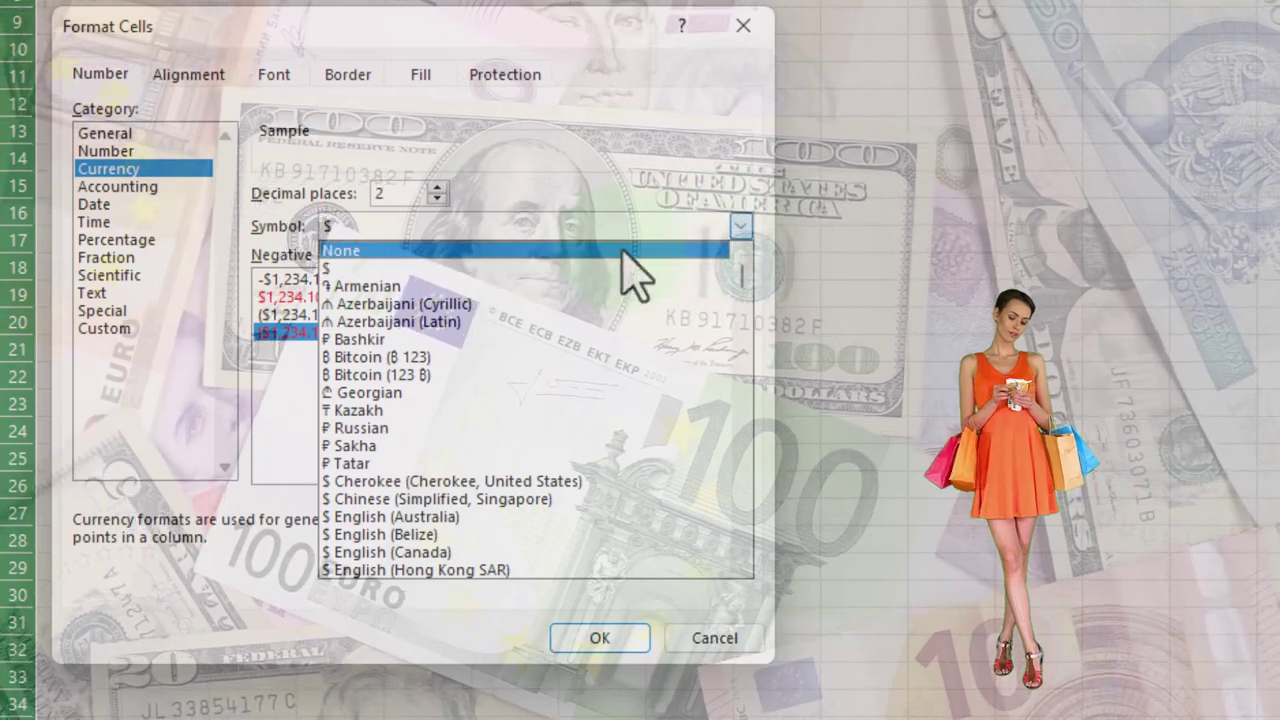
left_click(616, 251)
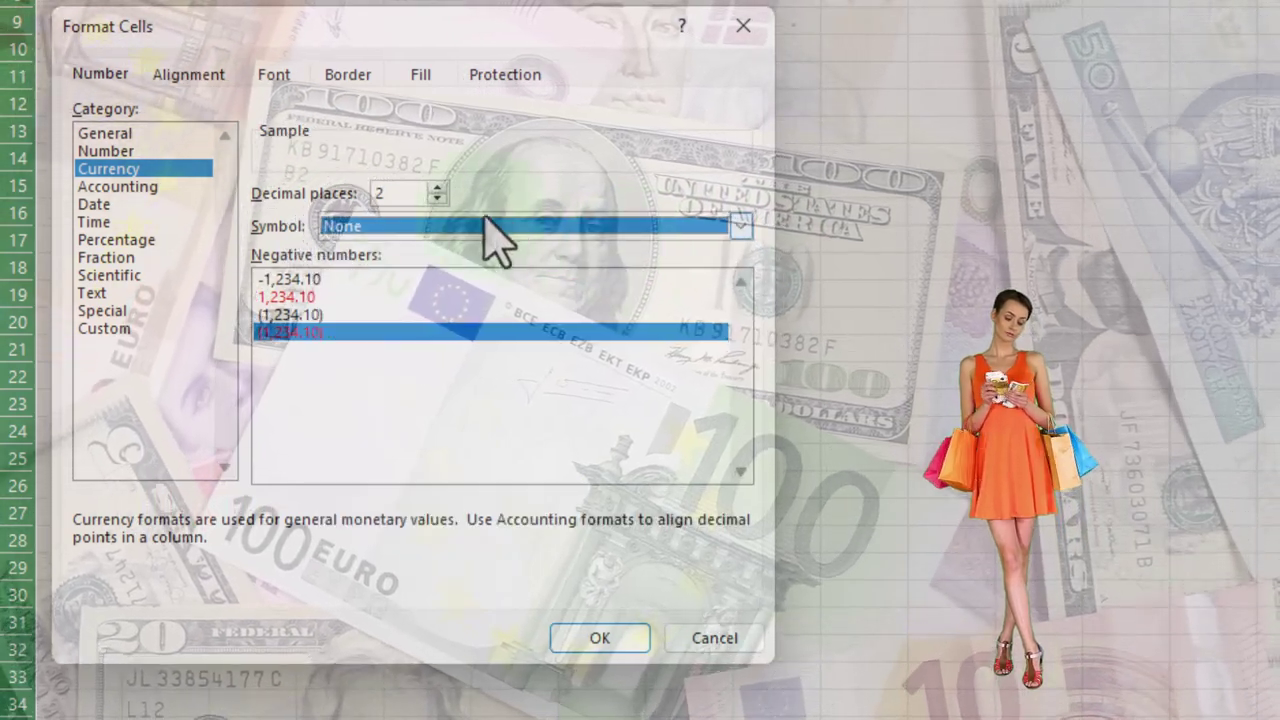
left_click(437, 198)
left_click(437, 198)
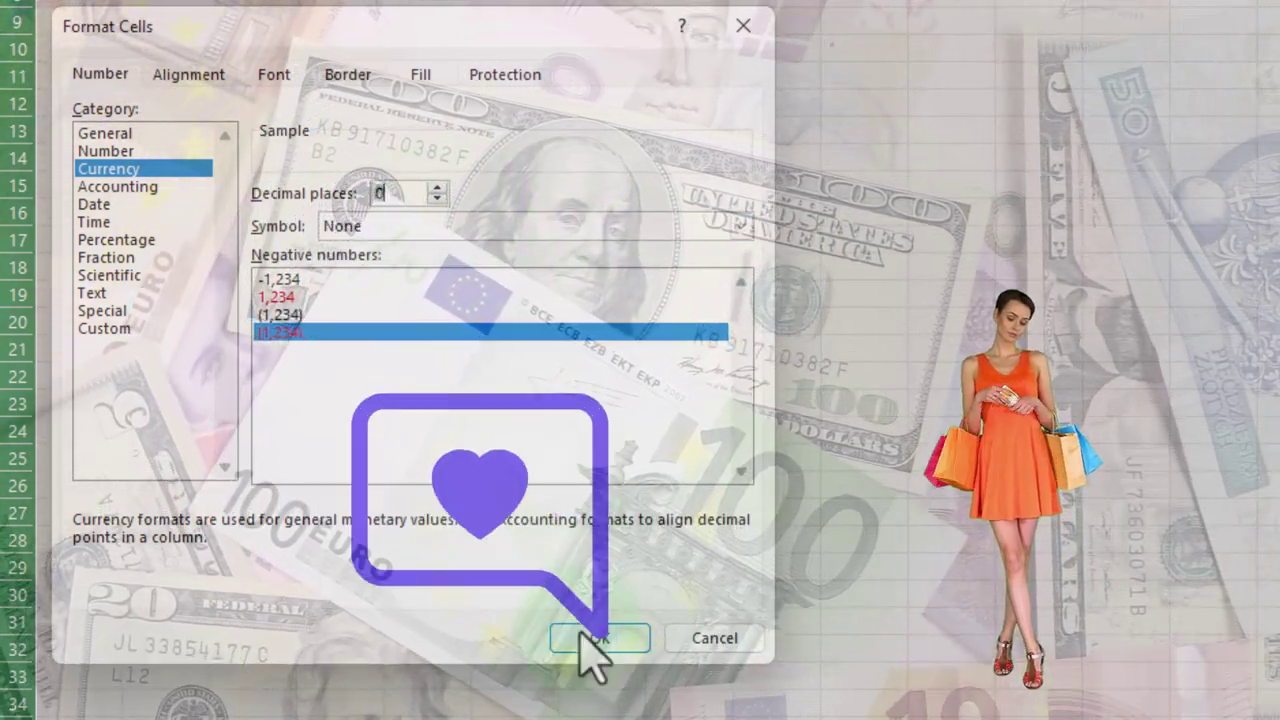
left_click(598, 639)
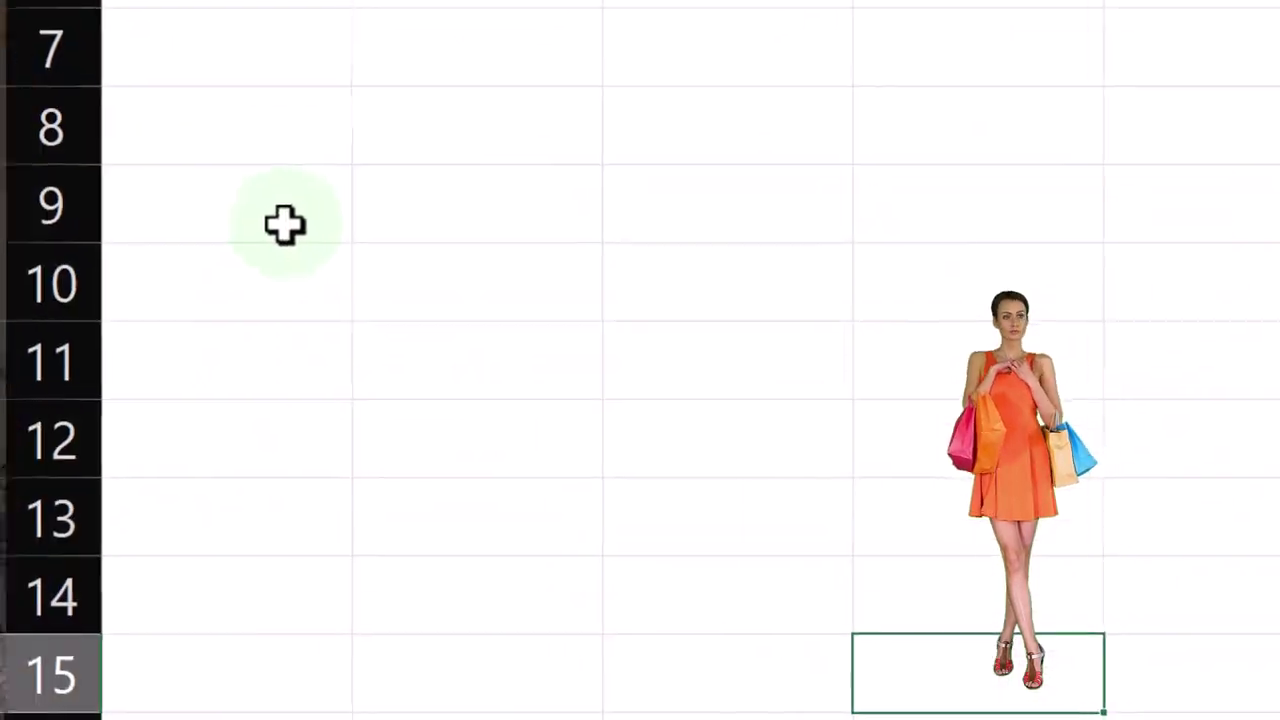
- Enter the title Interest & Dividends in cell A1 of the Sch B Interest & Div sheet
left_click(140, 166)
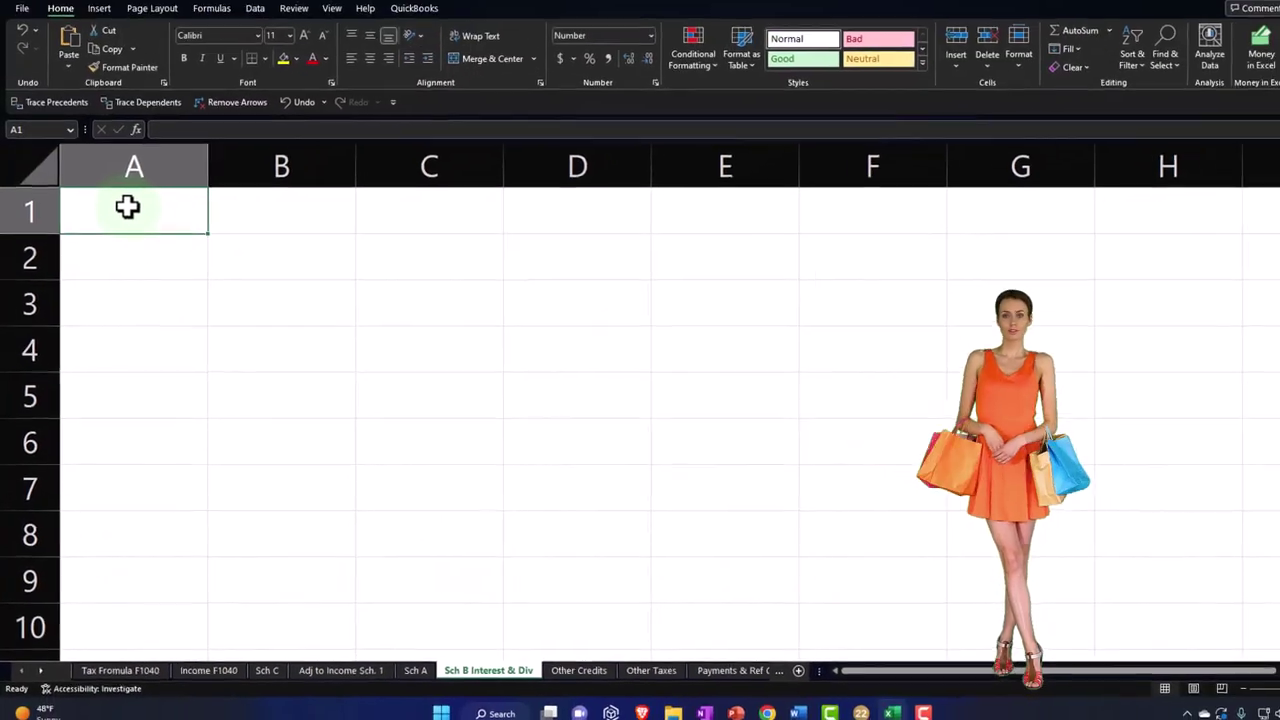
type("In")
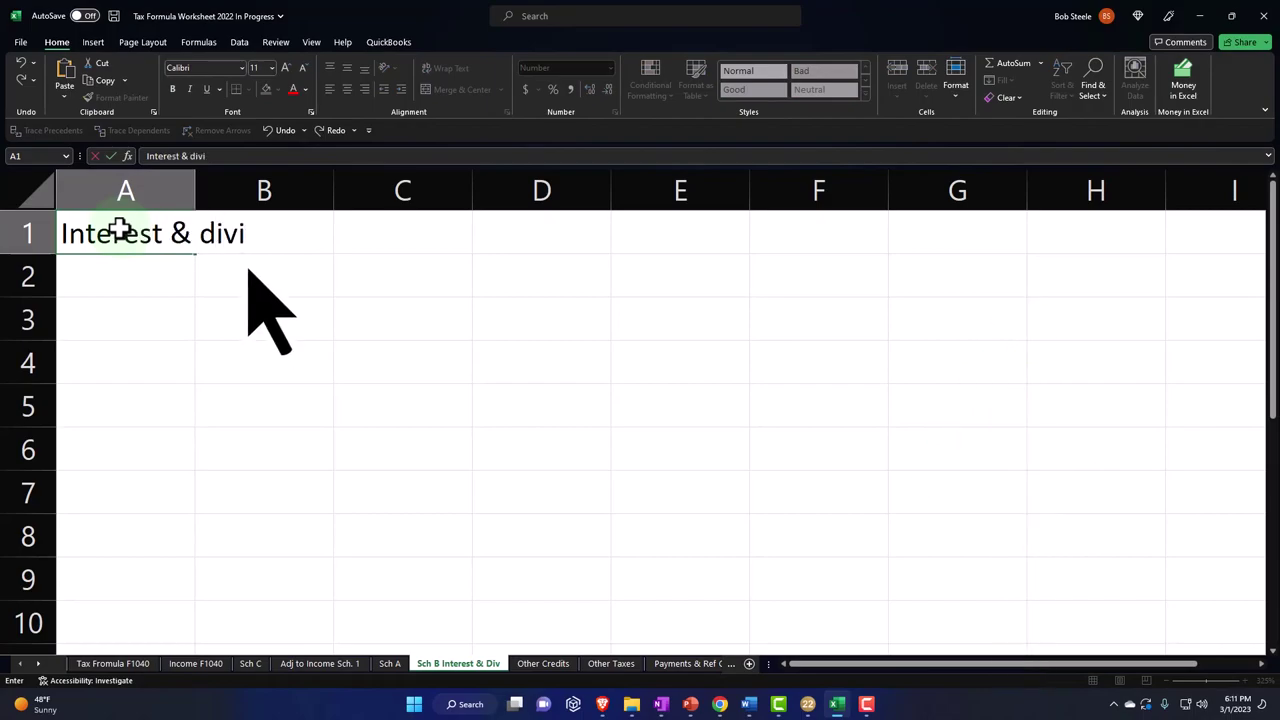
type("terest & div")
key("BackSpace")
key("BackSpace")
key("BackSpace")
type("Divi")
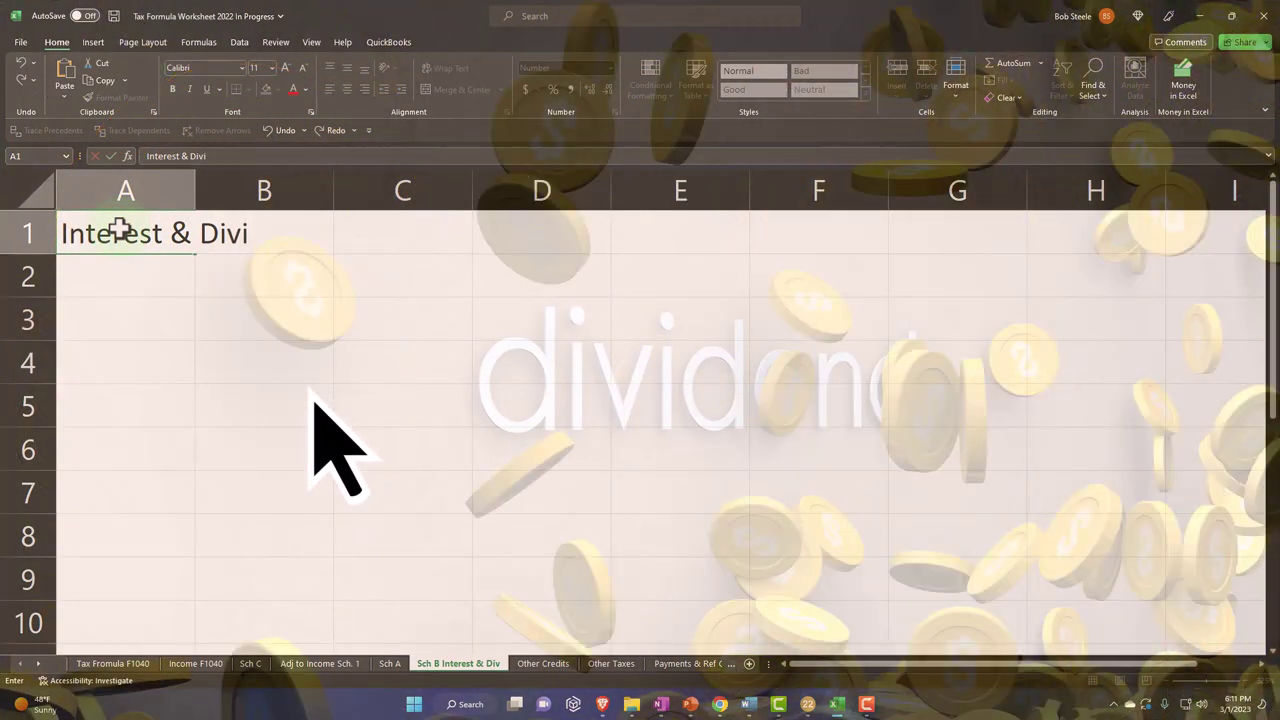
type("dends")
key("Return")
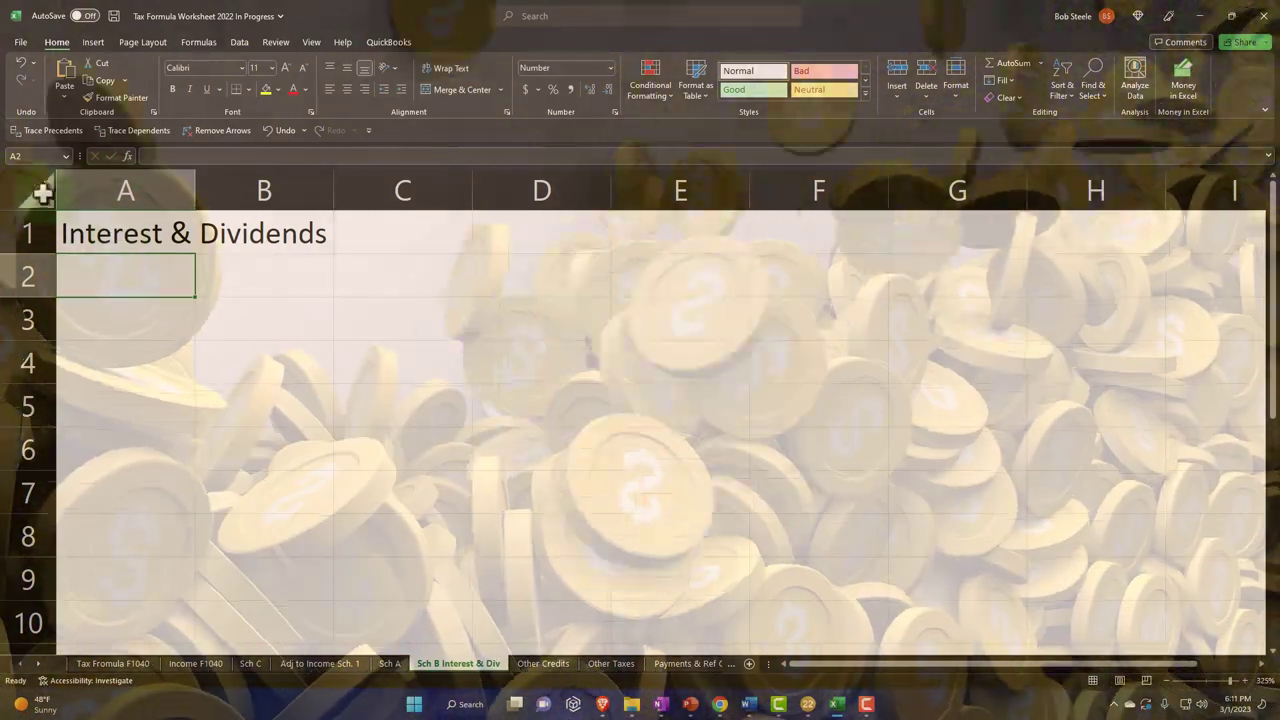
- Make the whole sheet bold and give the title cells A1:C1 a black fill with white text
left_click(40, 190)
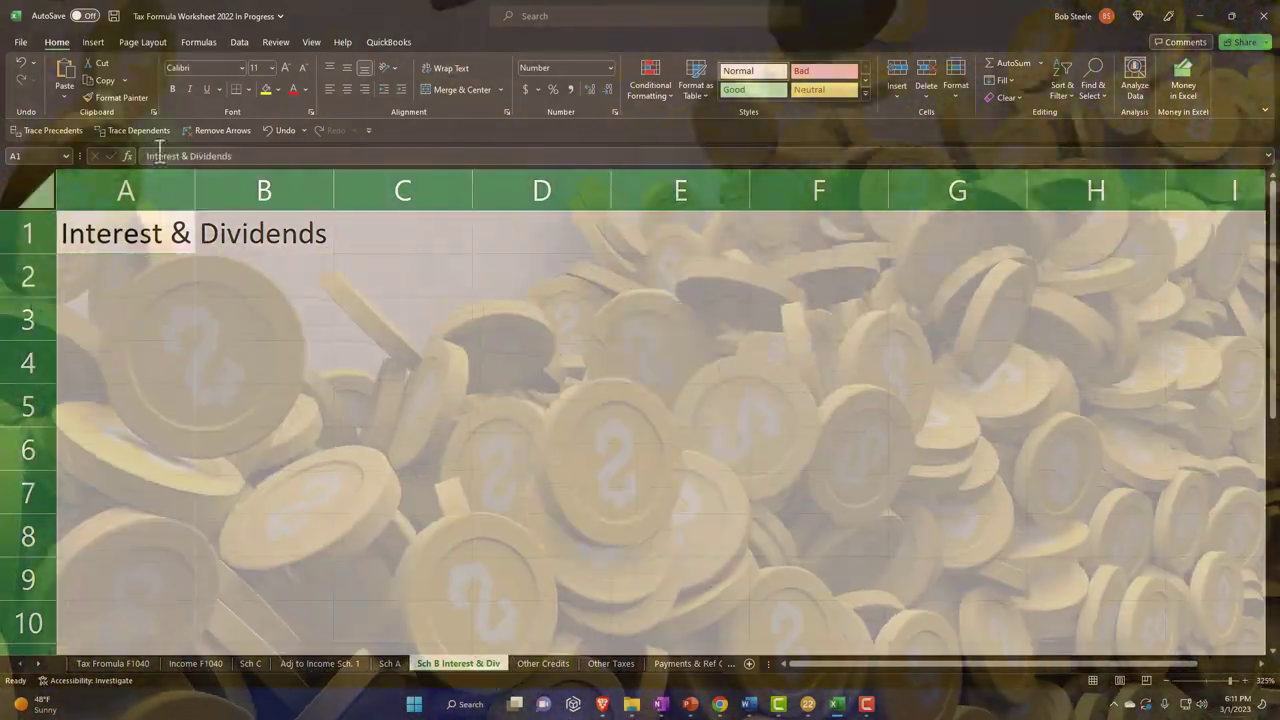
left_click(172, 89)
left_click_drag(149, 231, 409, 233)
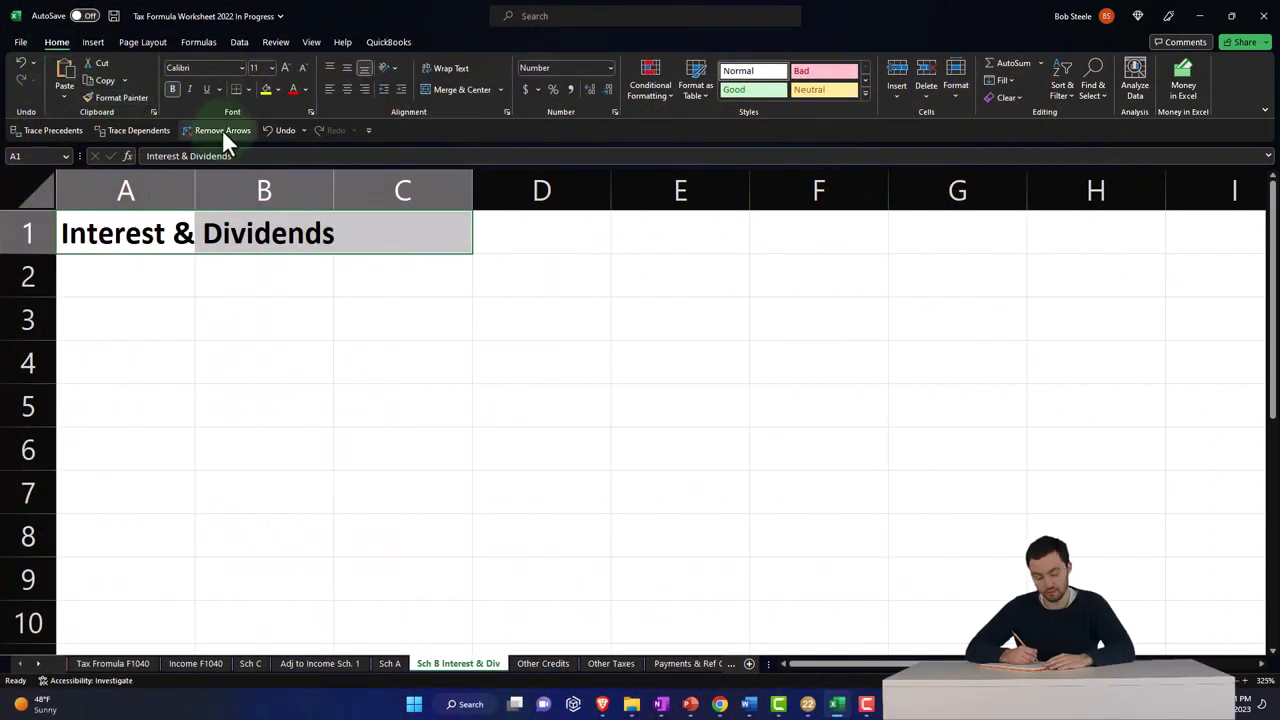
left_click(276, 122)
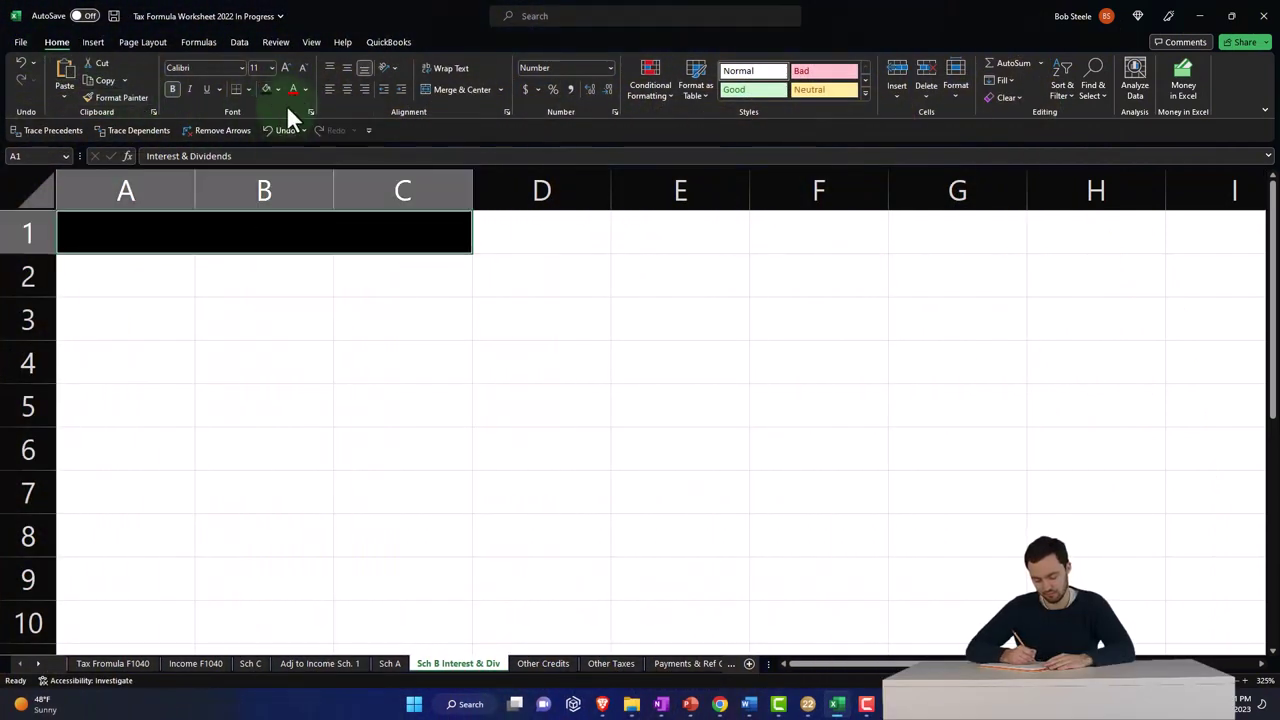
left_click(305, 89)
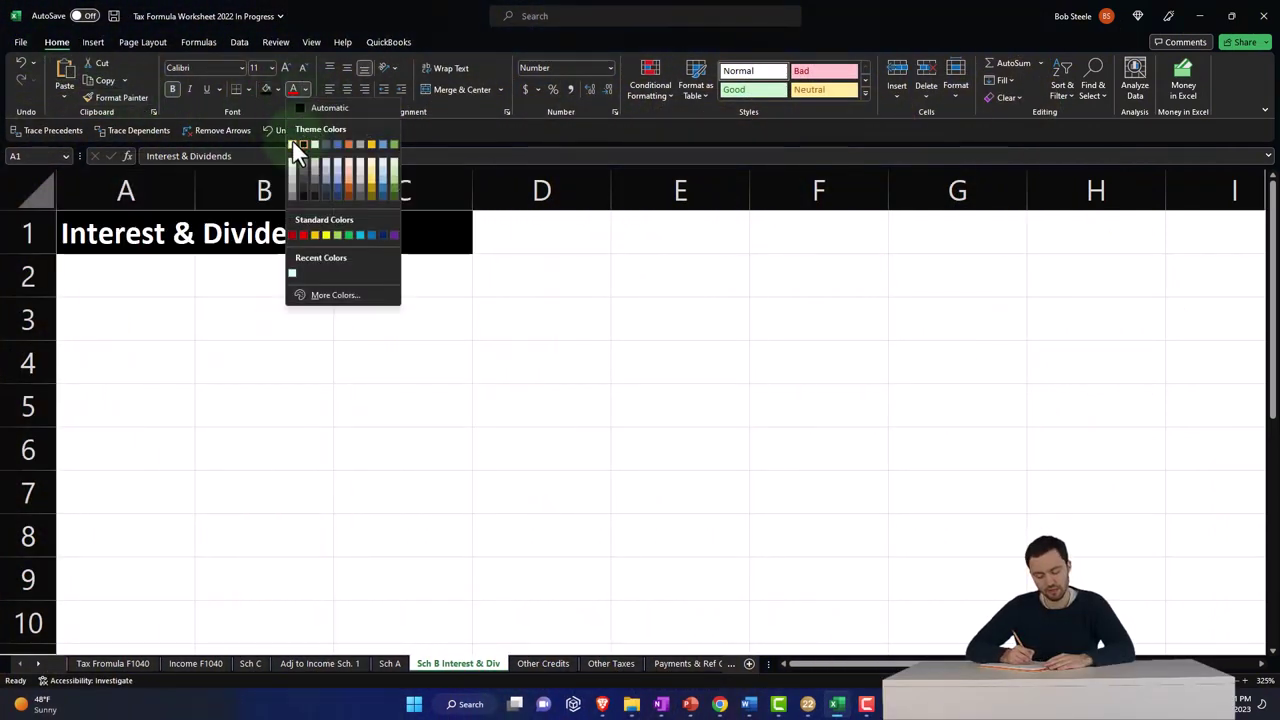
left_click(293, 142)
- Enter the heading Interest in cell A3 and format A3:B3 with a black fill and white text
left_click(136, 331)
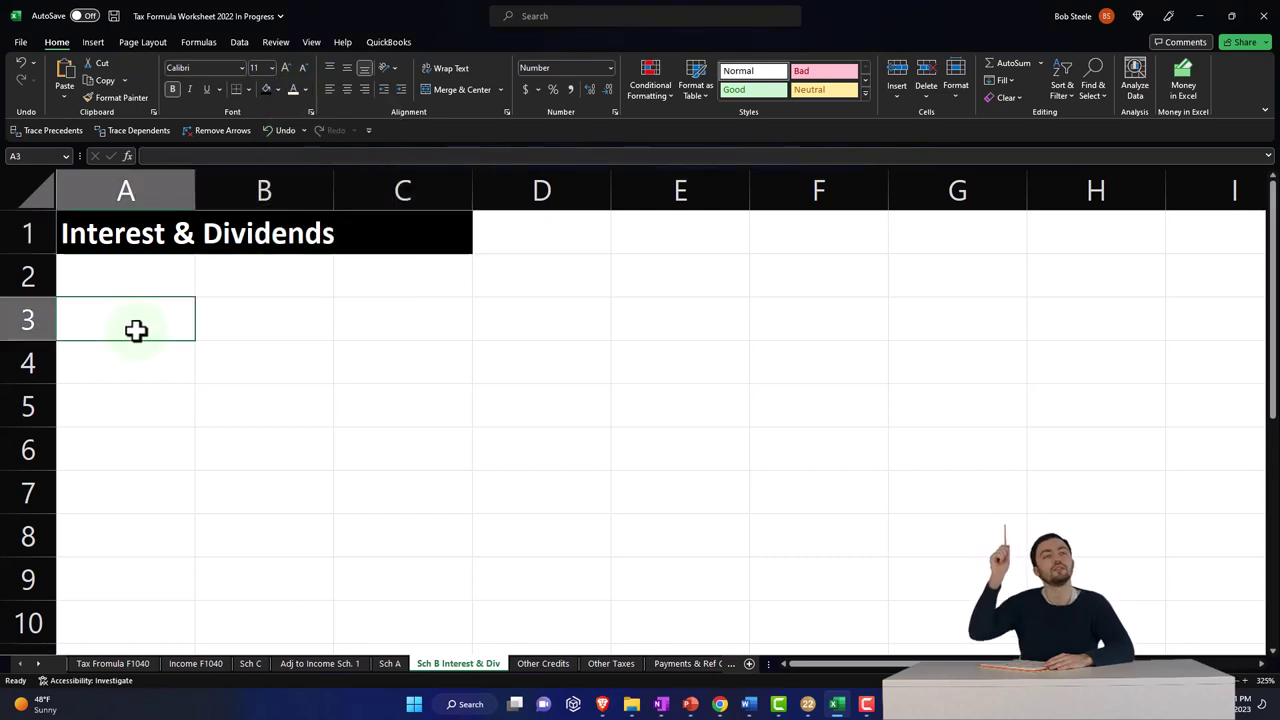
type("Interest")
key("ctrl+Return")
left_click_drag(131, 300, 220, 303)
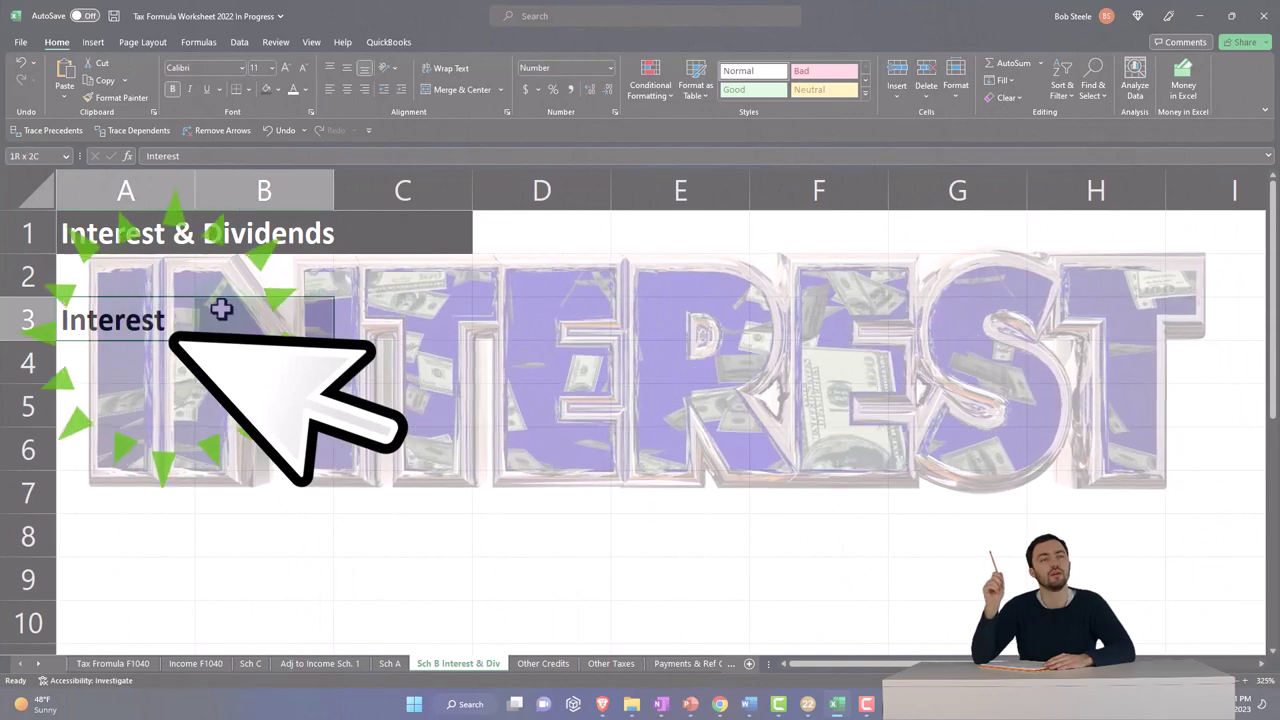
left_click(267, 89)
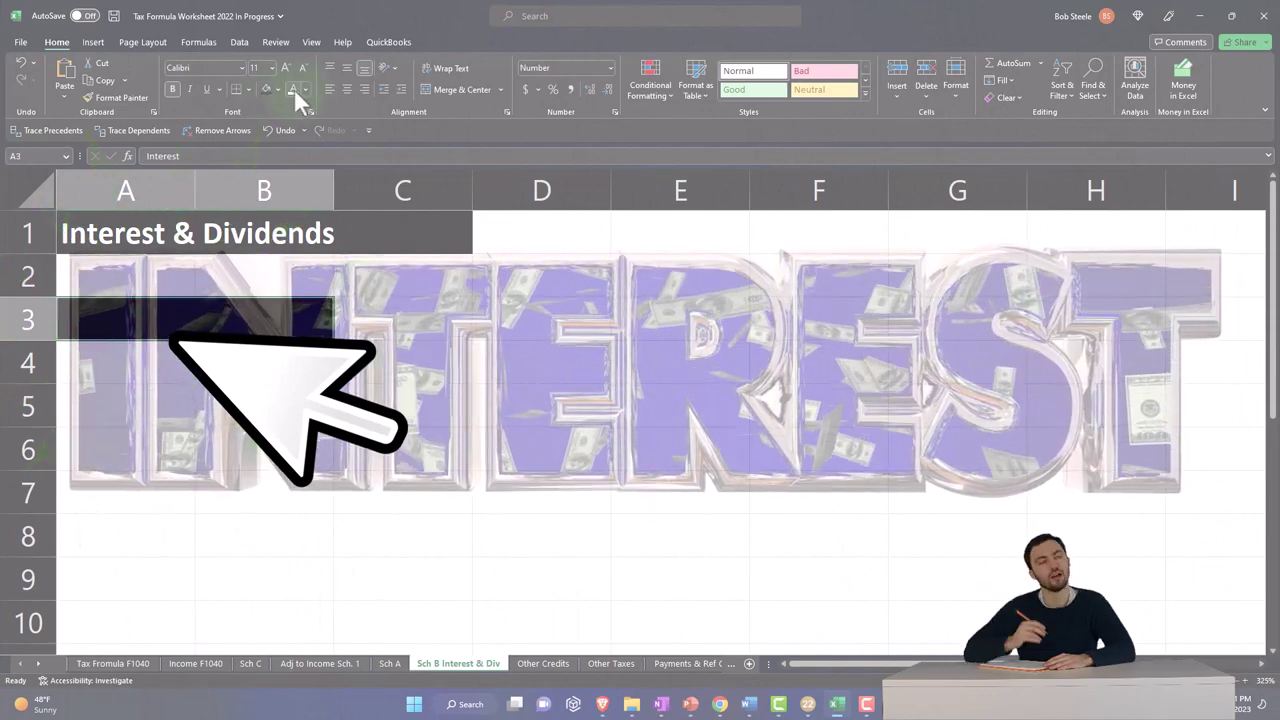
left_click(146, 366)
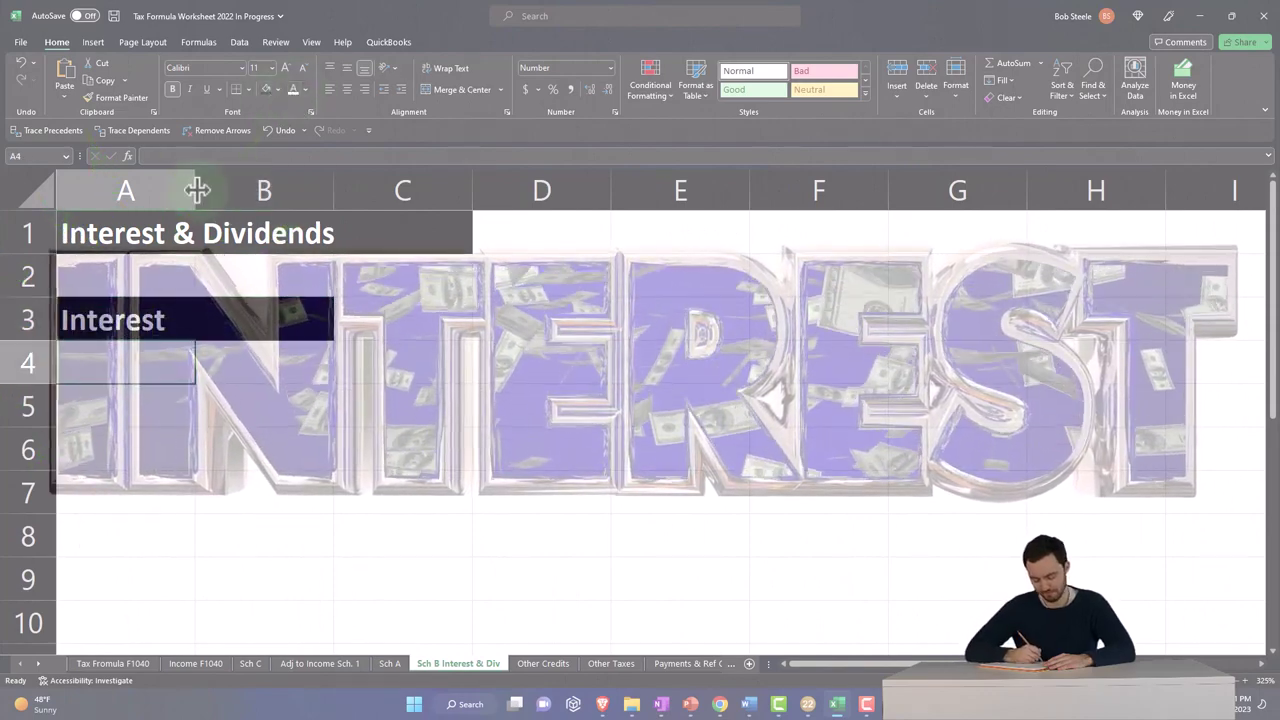
- Widen column A and format the entry area A4:B13 with a light blue fill and all borders
left_click_drag(195, 189, 346, 189)
left_click_drag(211, 354, 400, 581)
scroll(357, 546, "down", 3)
scroll(357, 546, "down", 1)
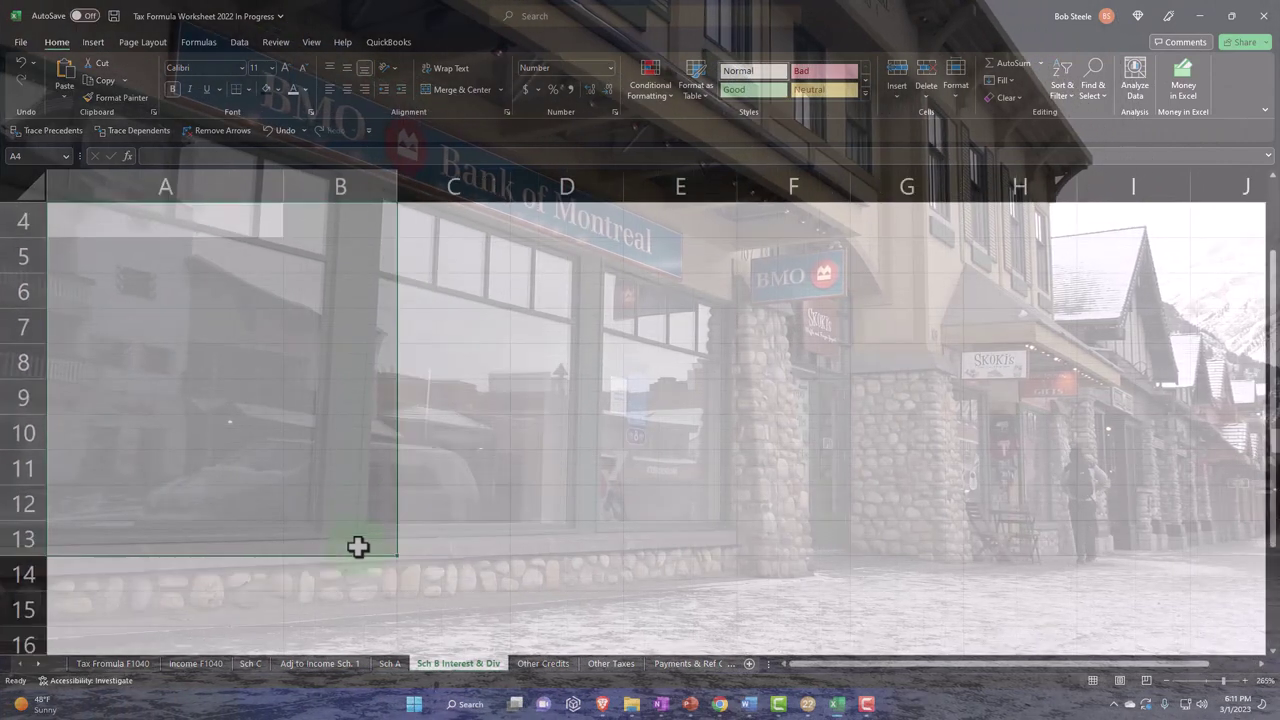
scroll(357, 546, "down", 1)
scroll(357, 546, "up", 2)
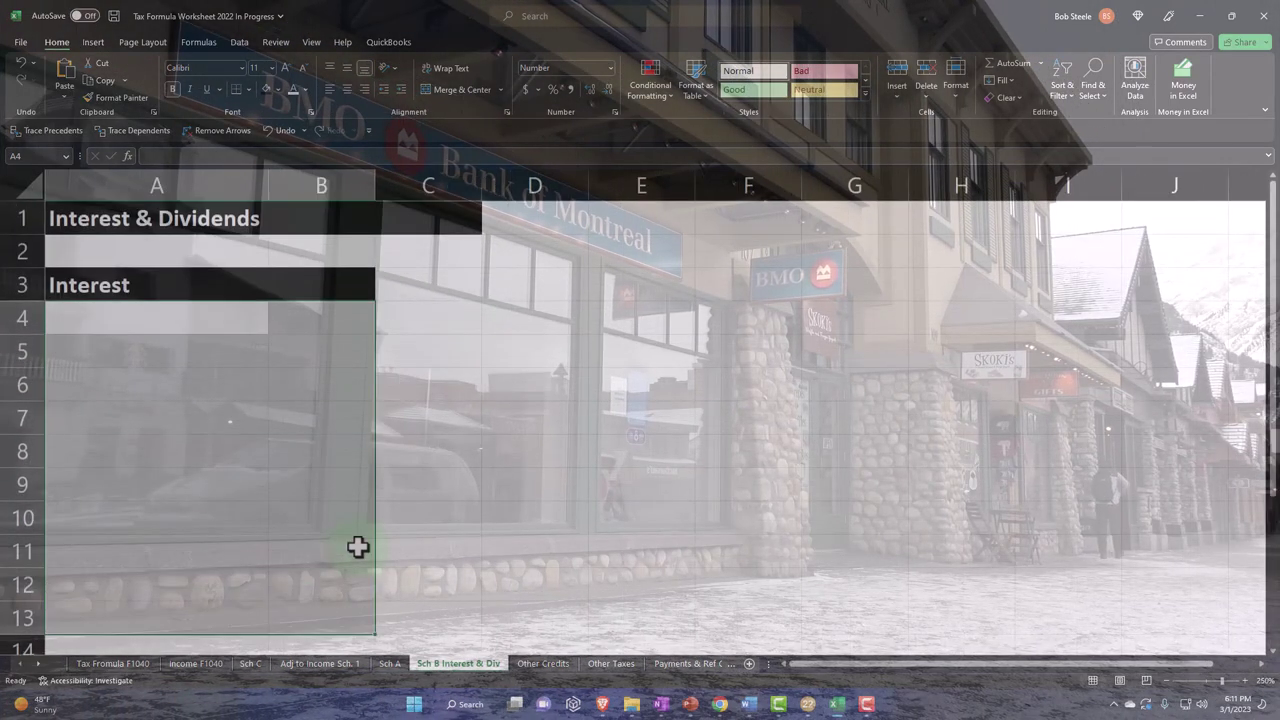
scroll(380, 287, "down", 1)
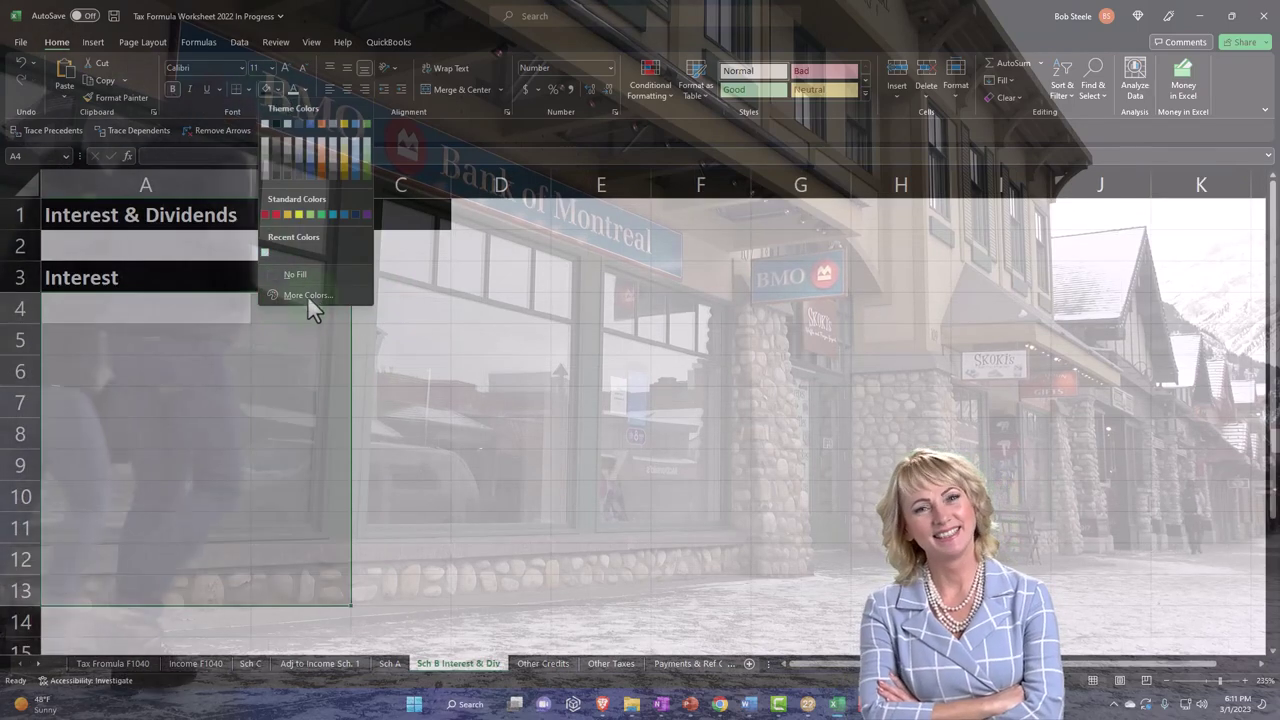
left_click(314, 295)
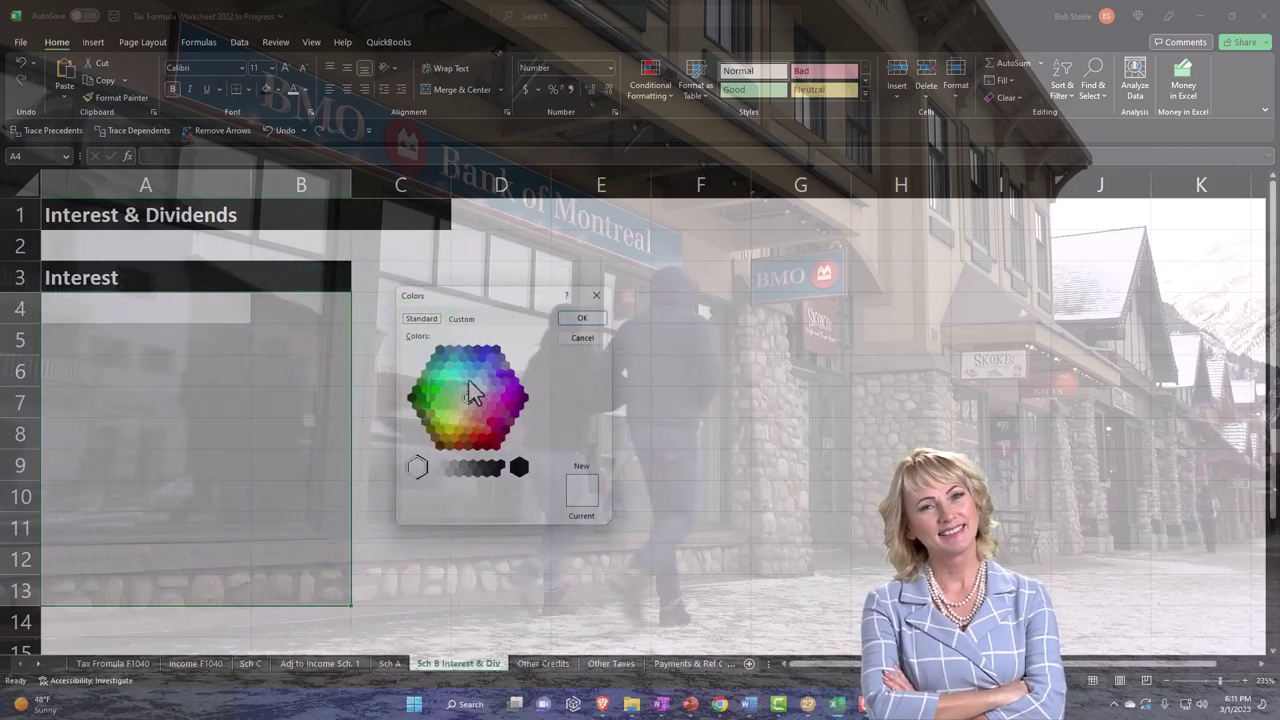
left_click(463, 389)
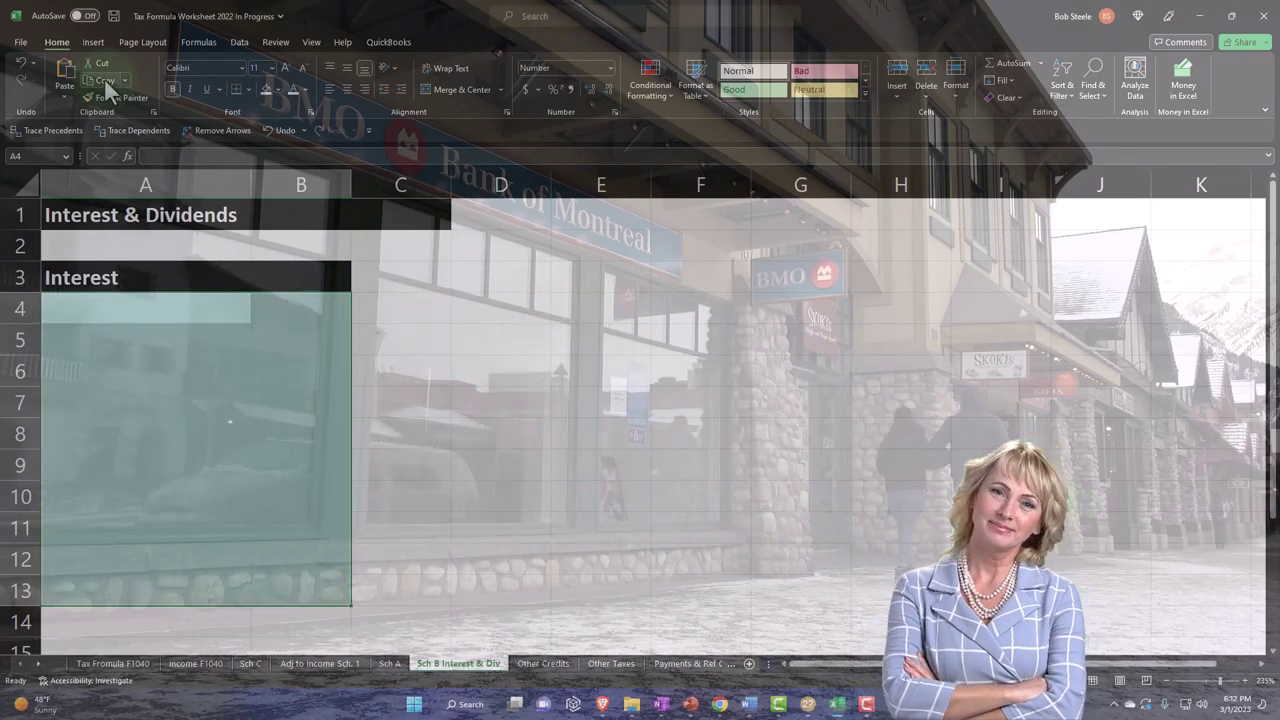
left_click(248, 89)
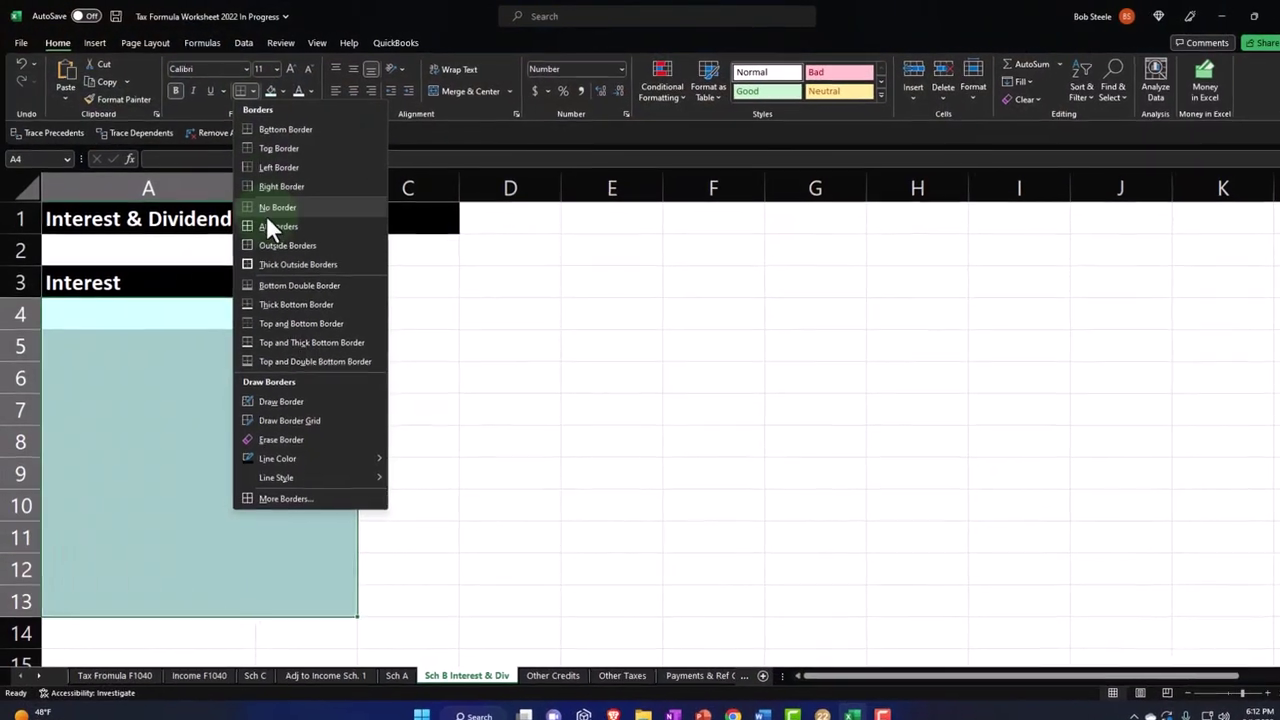
left_click(274, 228)
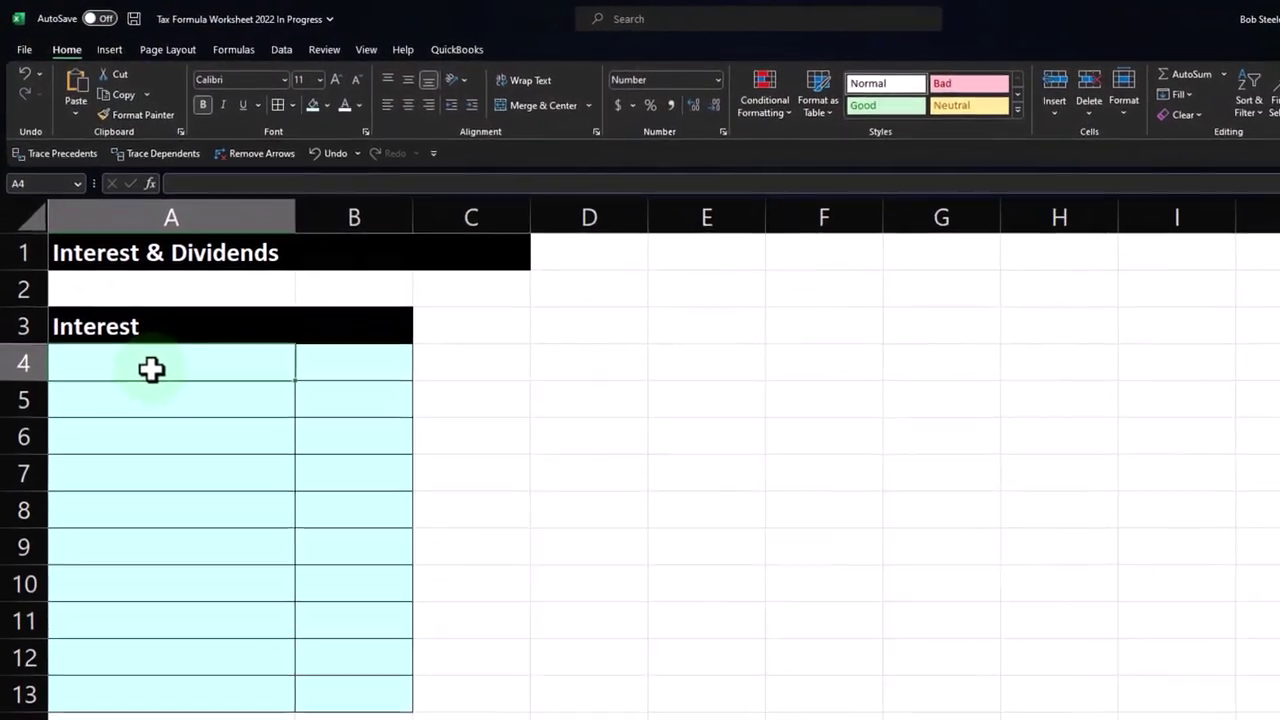
- Enter Bank 1 in cell A4 with an interest amount of 500 in B4
type("Ban")
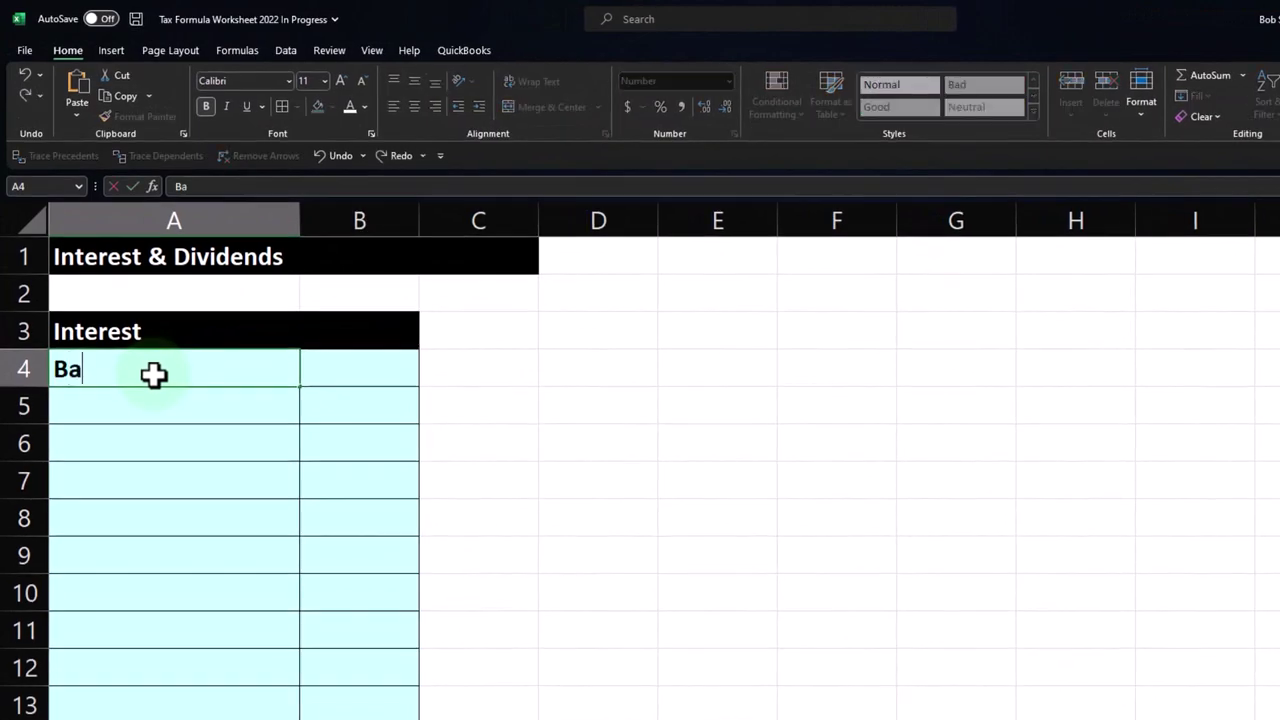
type("k 1")
key("Tab")
type("500")
key("Return")
- Enter the label Total Interest in cell A14, directly below the interest entry area
key("Down")
key("Down")
key("Down")
key("Down")
key("Down")
key("Down")
key("Down")
key("Down")
key("Down")
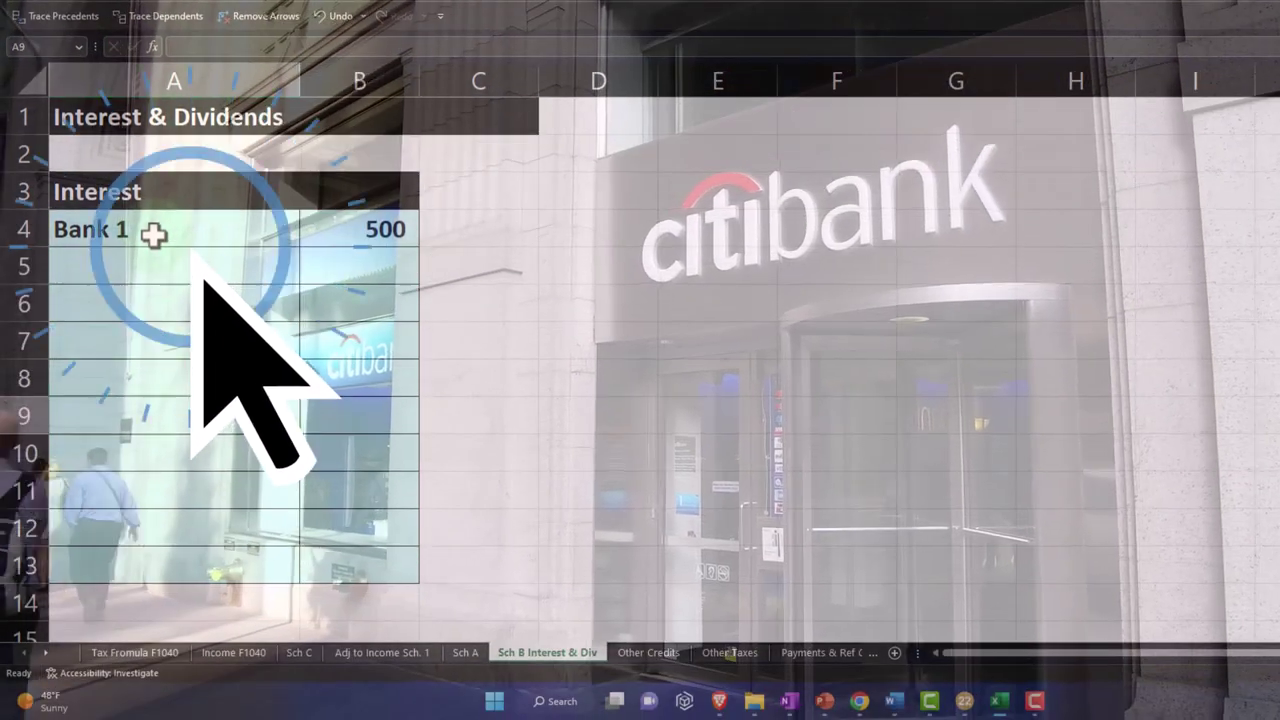
type("Tota")
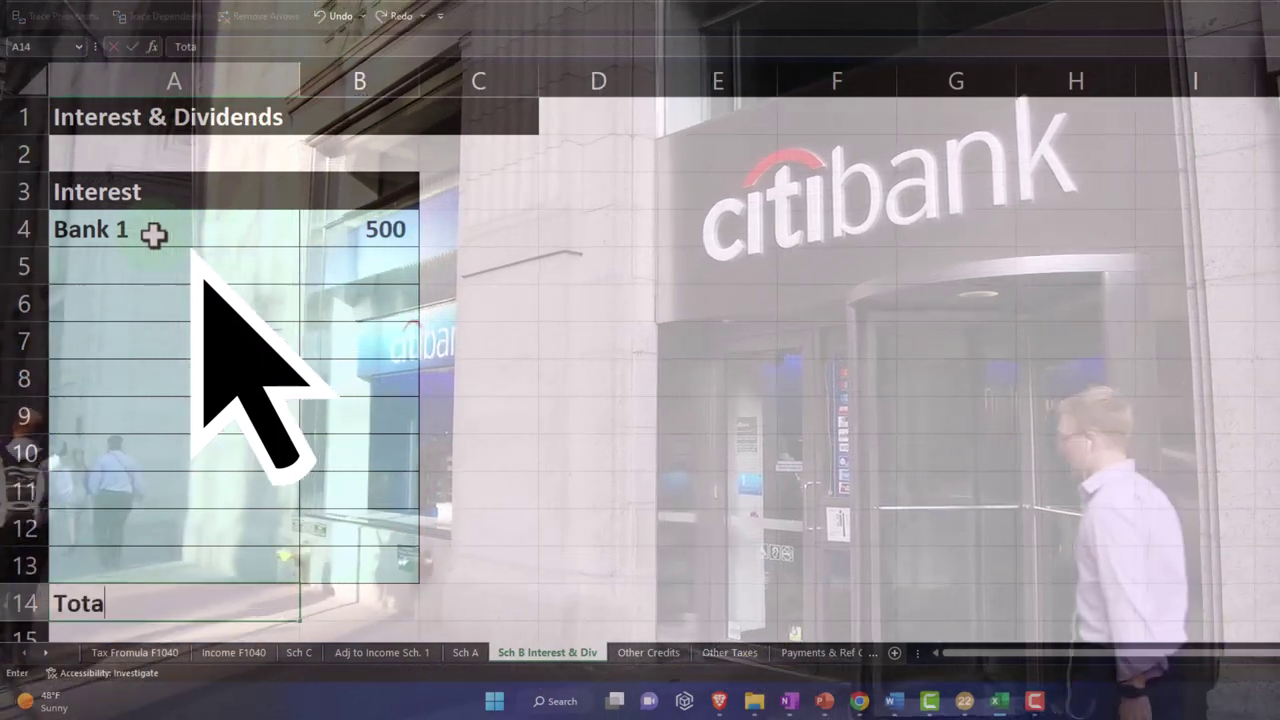
type("l Interest")
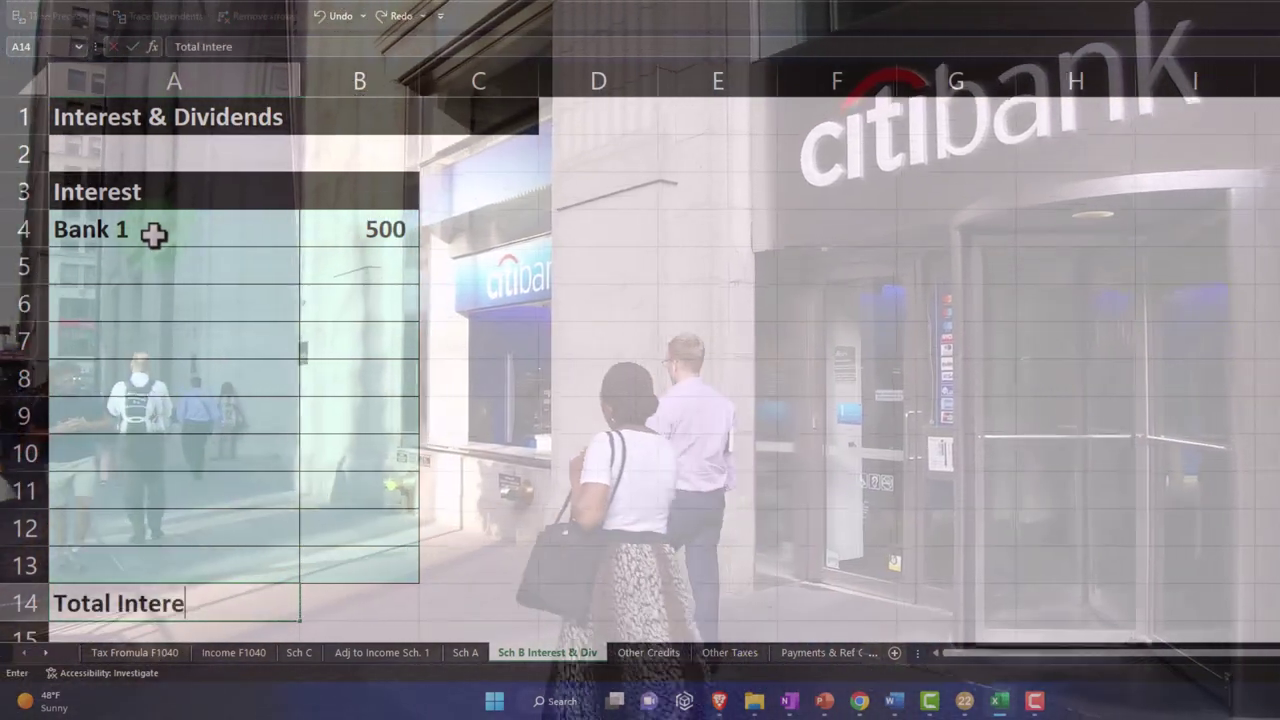
- Sum the interest amounts in B4:B13 with a SUM formula in cell C14
key("Tab")
key("Tab")
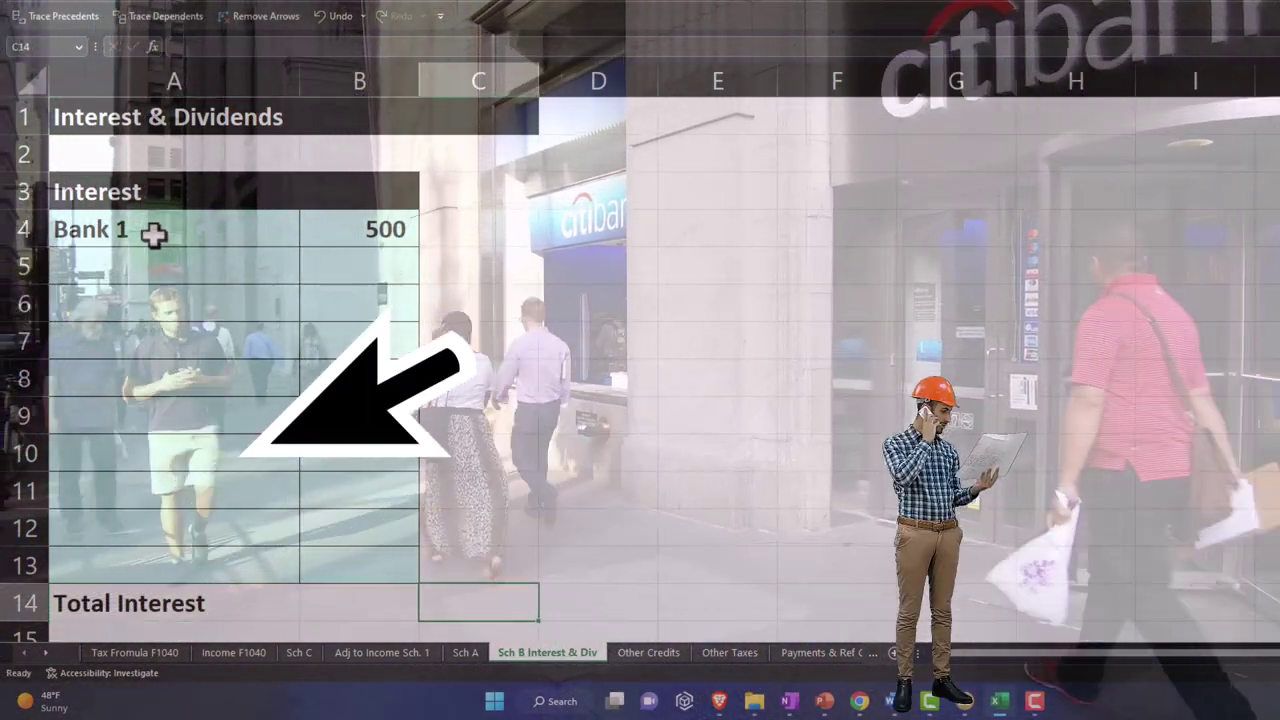
type("=sum(")
key("Left")
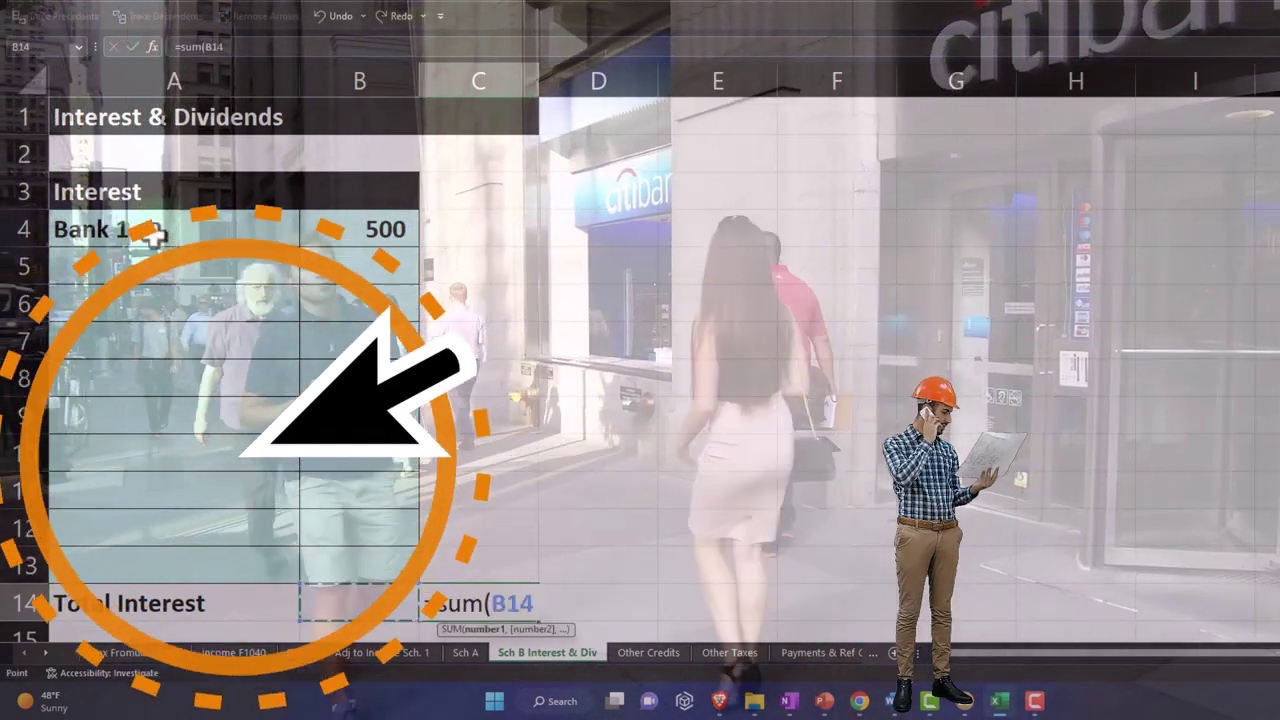
key("Up")
key("shift+Up")
key("shift+Up")
key("shift+Up")
key("shift+Up")
key("shift+Up")
key("shift+Up")
key("shift+Up")
key("shift+Up")
key("shift+Up")
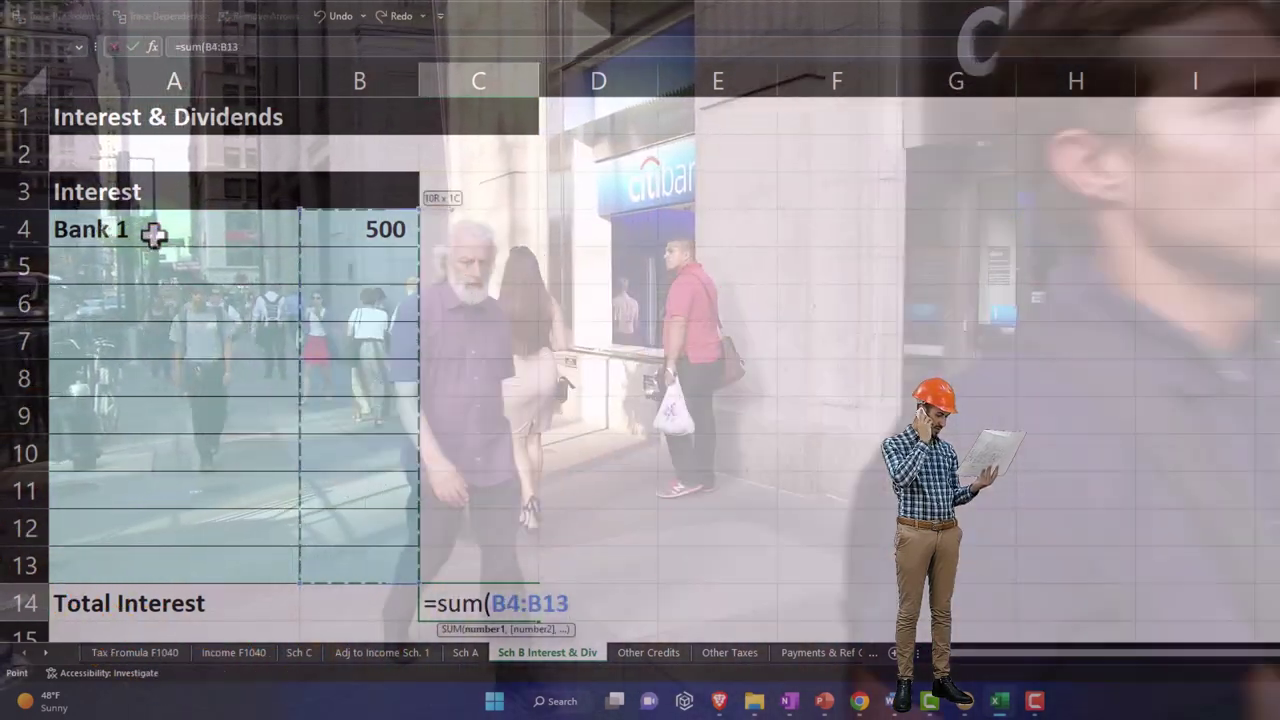
key("Return")
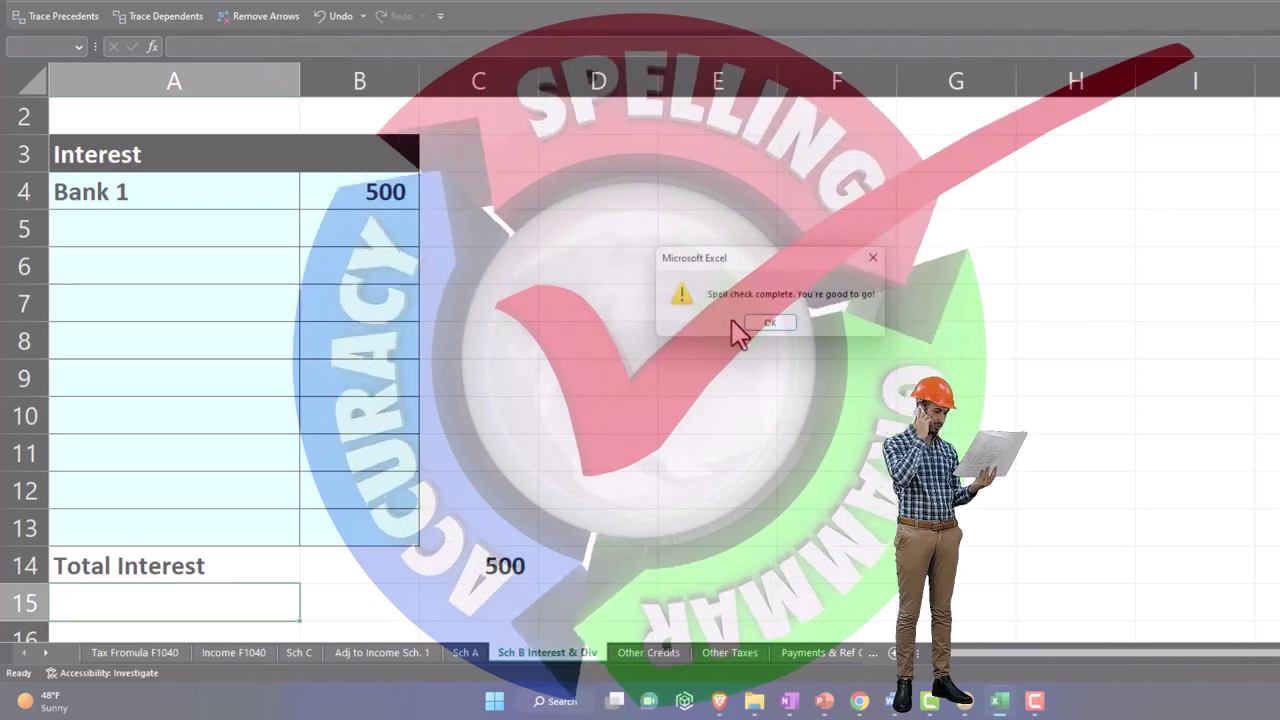
- Extend the Income formula in cell D2 of the Tax Formula sheet to add Total Interest, cell C14 of Sch B Interest & Div
scroll(530, 366, "up", 1)
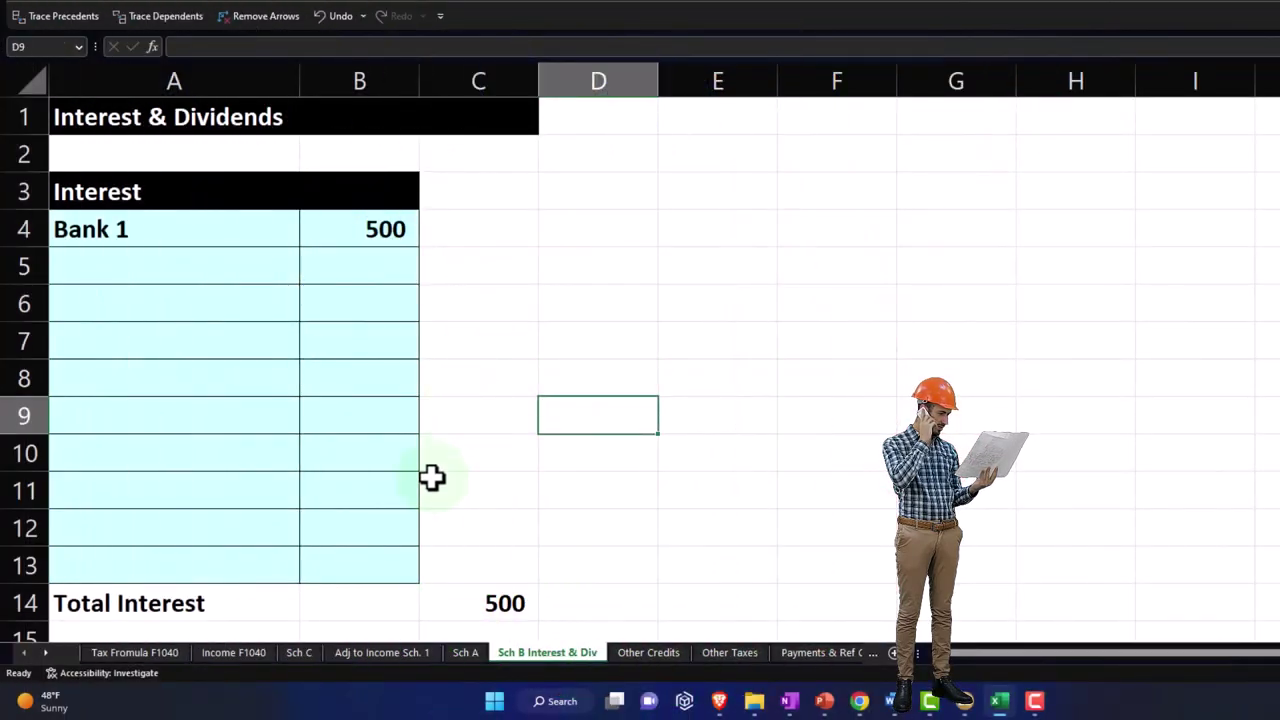
left_click(140, 653)
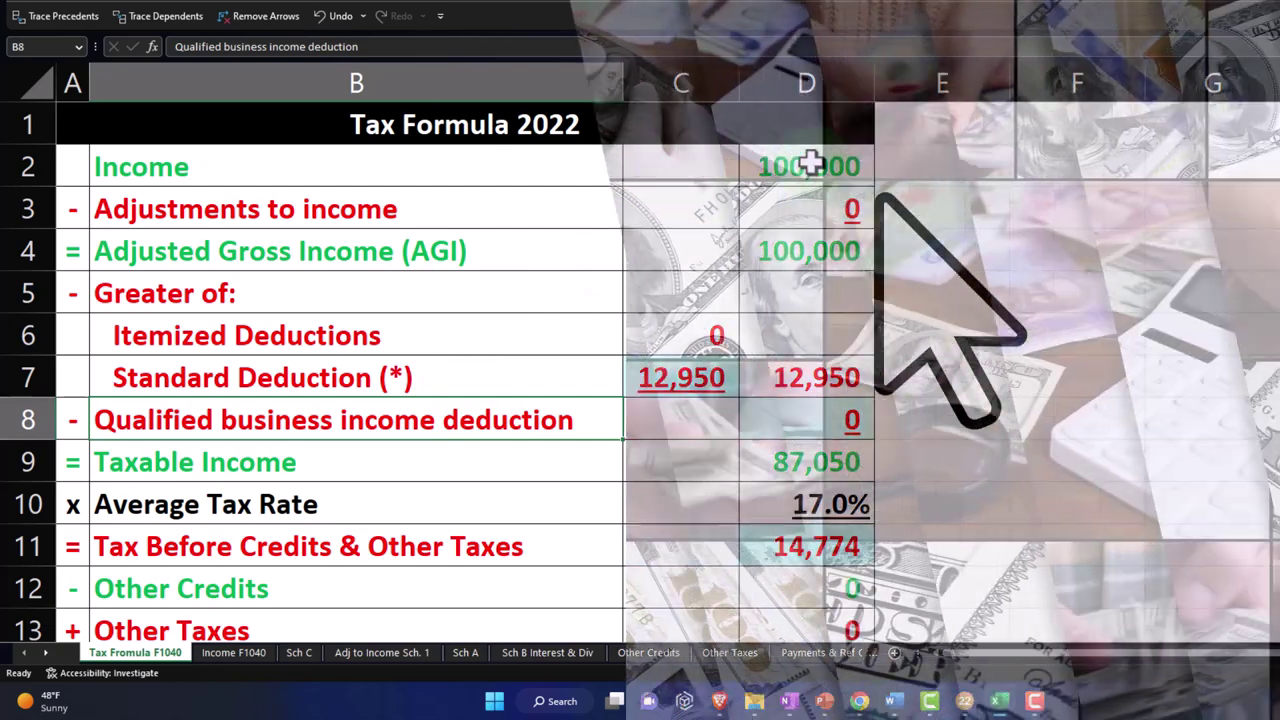
double_click(810, 165)
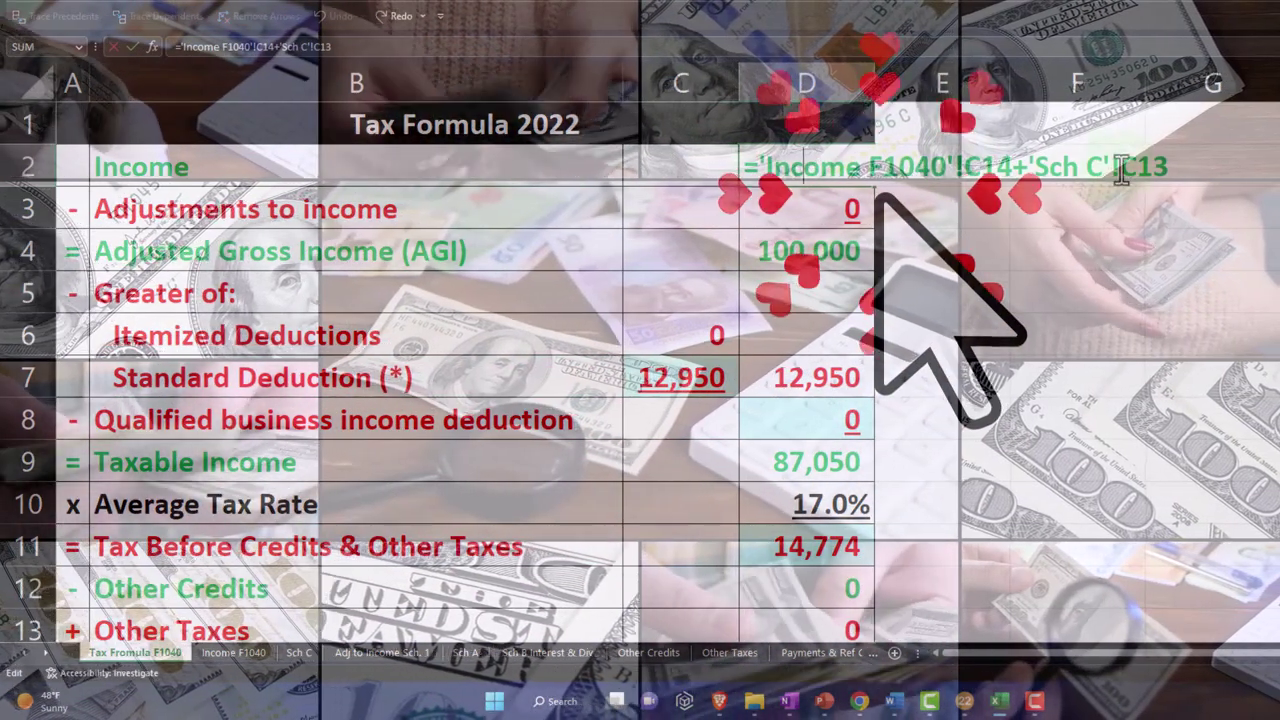
left_click(1211, 168)
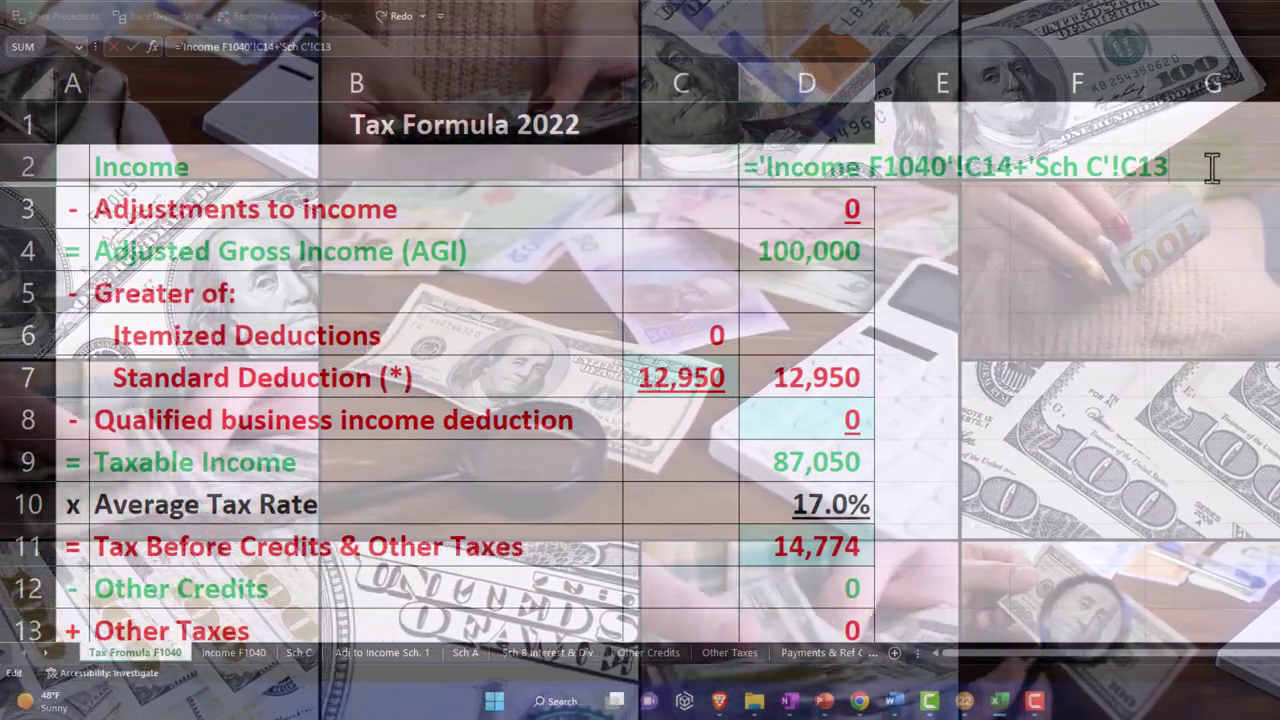
type("+")
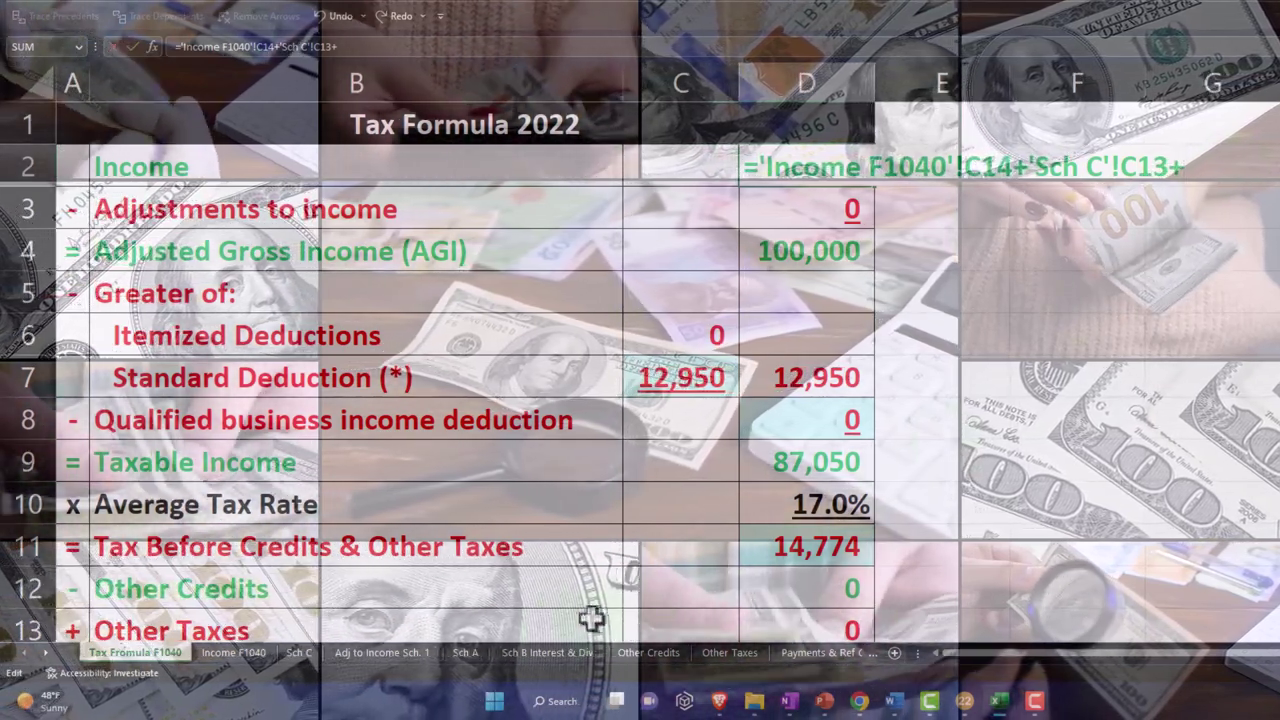
left_click(541, 650)
scroll(553, 600, "down", 1)
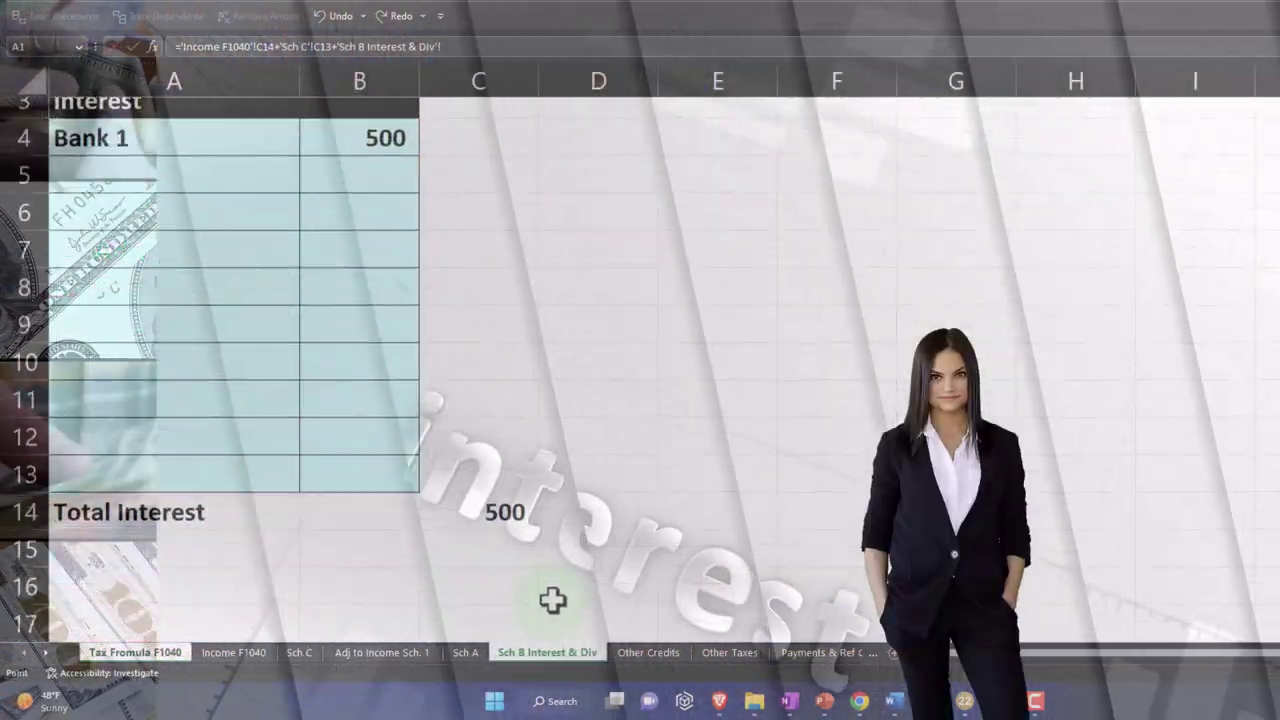
scroll(553, 600, "down", 1)
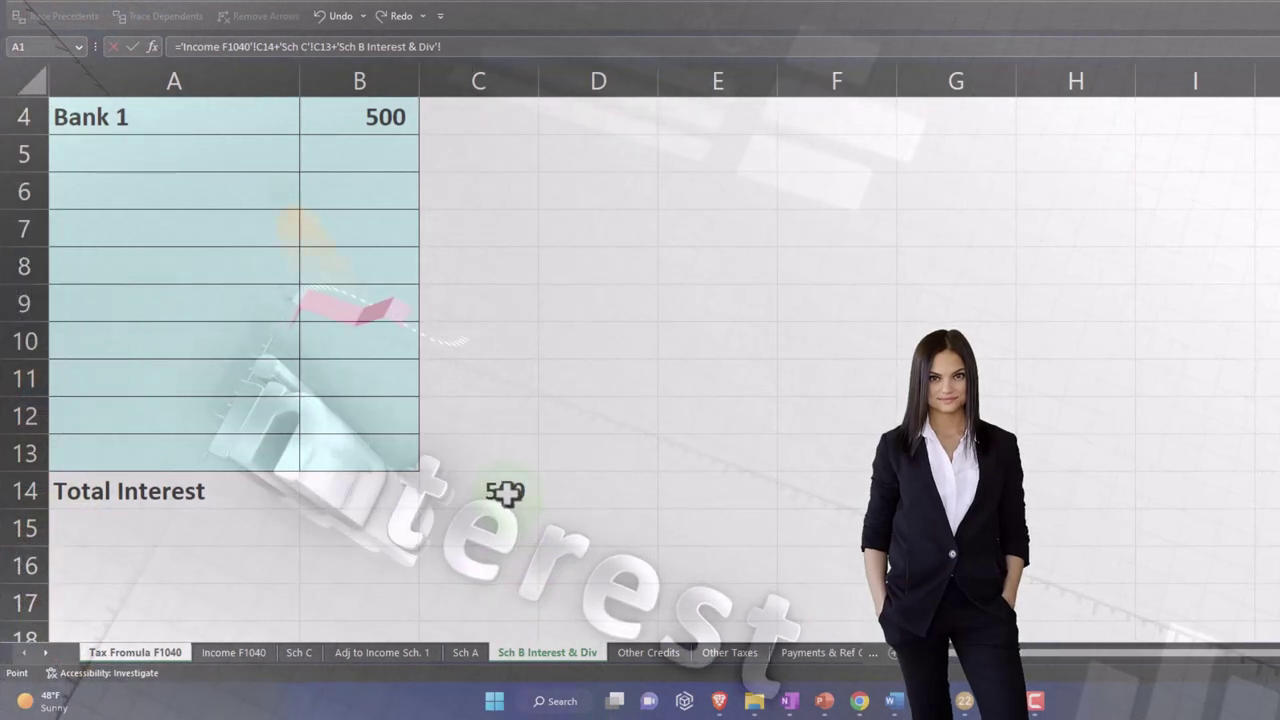
left_click(505, 492)
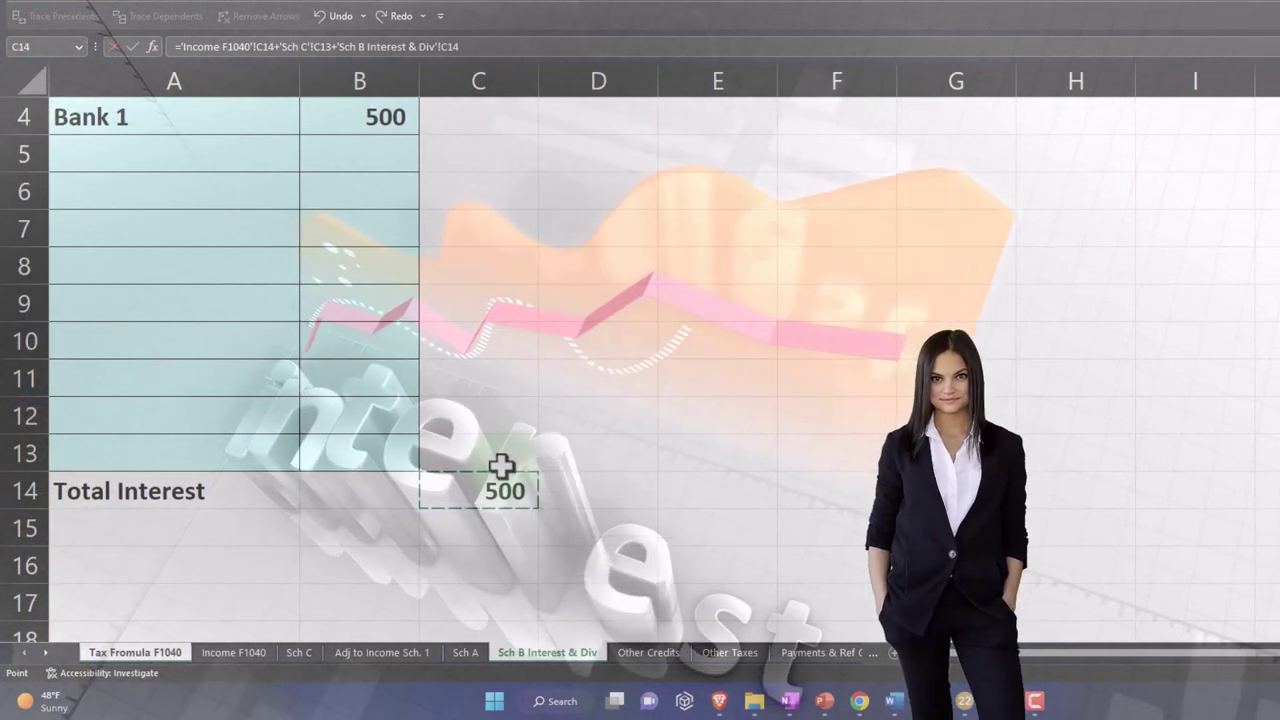
key("Return")
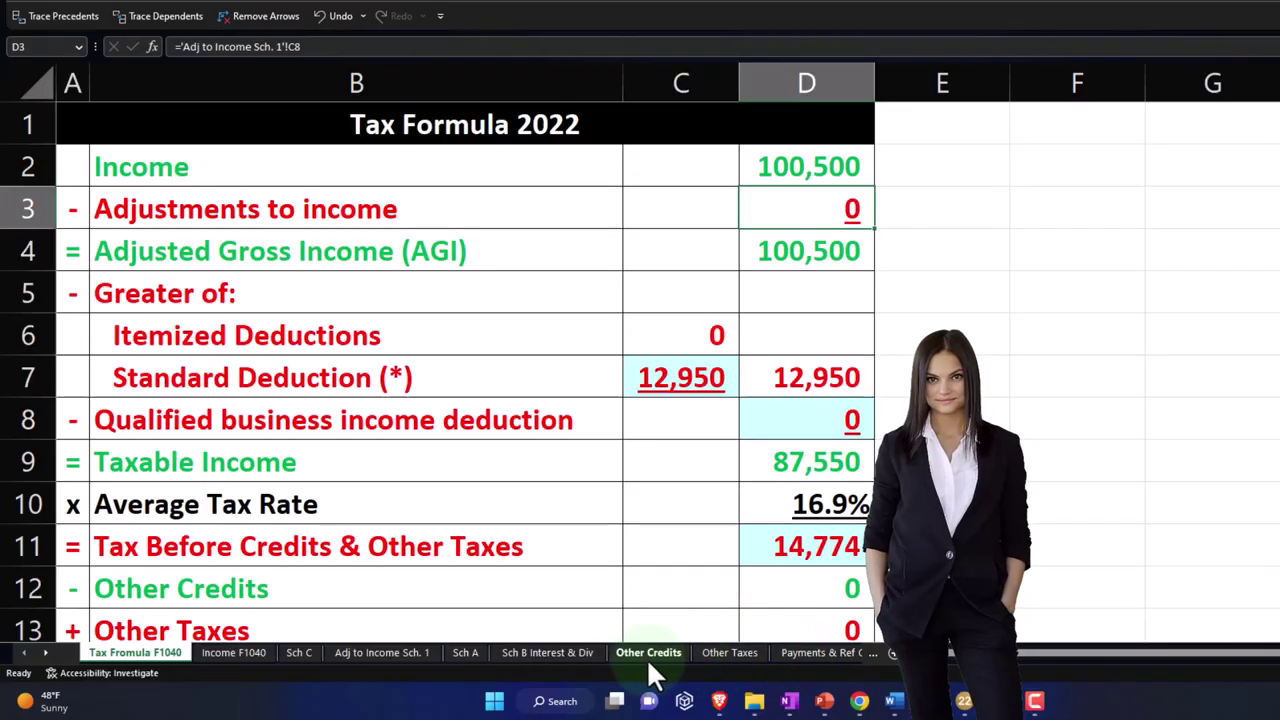
- On the Sch B Interest & Div sheet, add a Dividends heading in A16 and format A16:B16 with black fill and white text
left_click(503, 658)
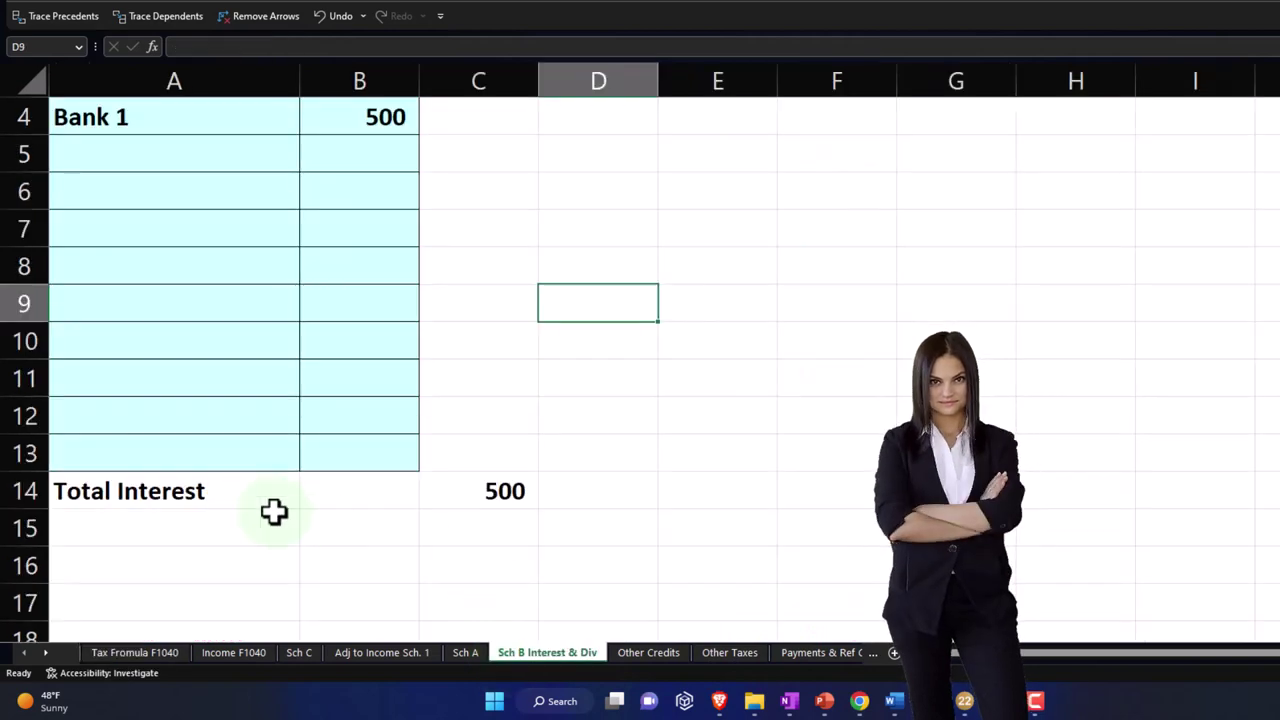
scroll(200, 490, "down", 1)
left_click(113, 457)
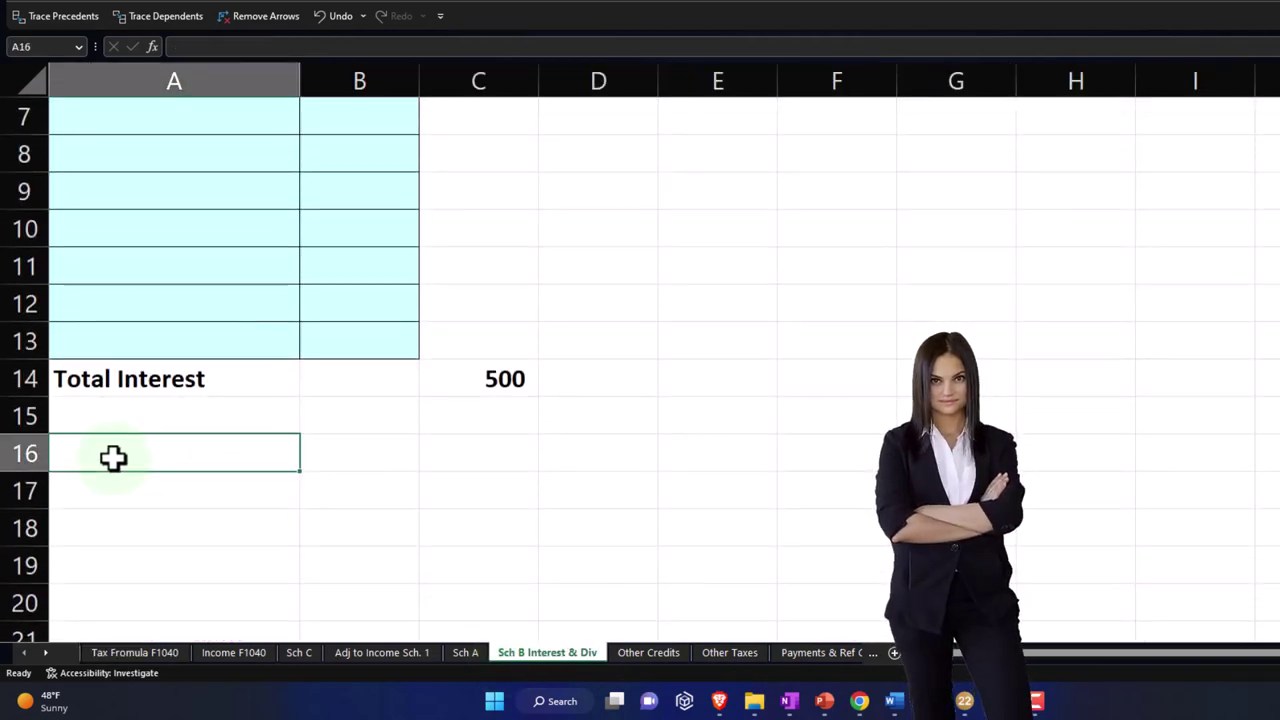
type("Dividends")
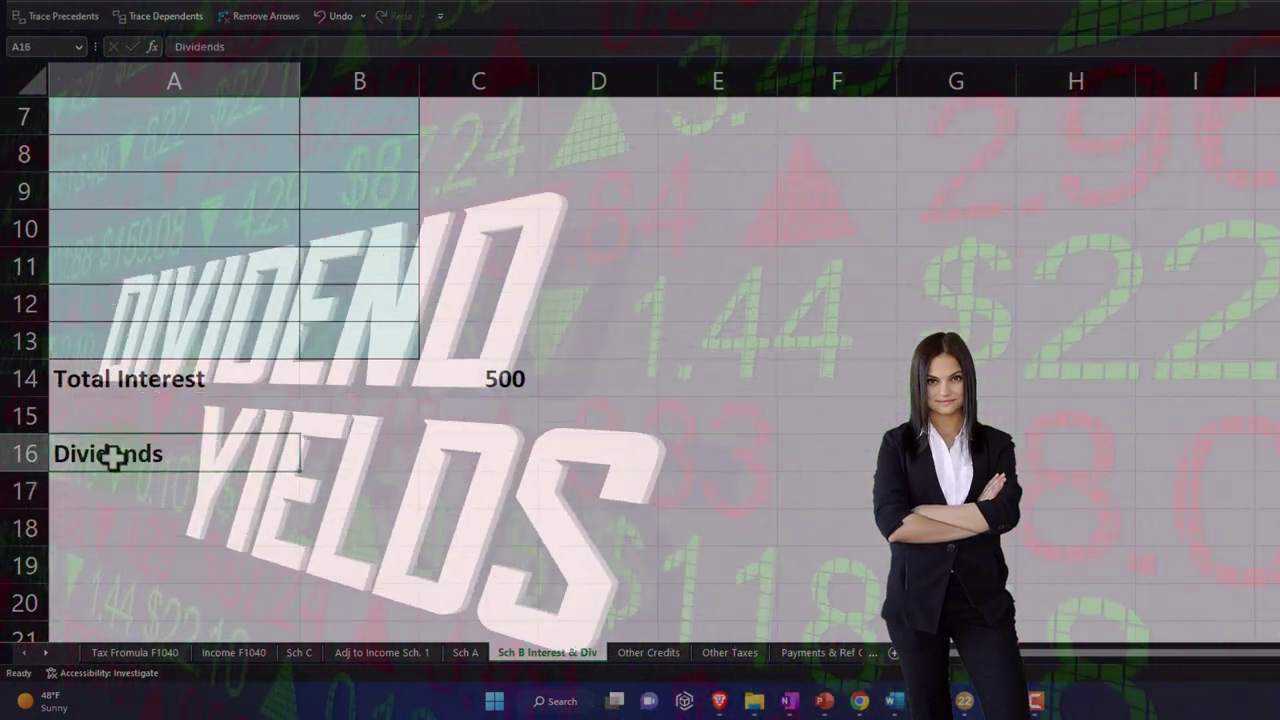
left_click_drag(110, 455, 360, 455)
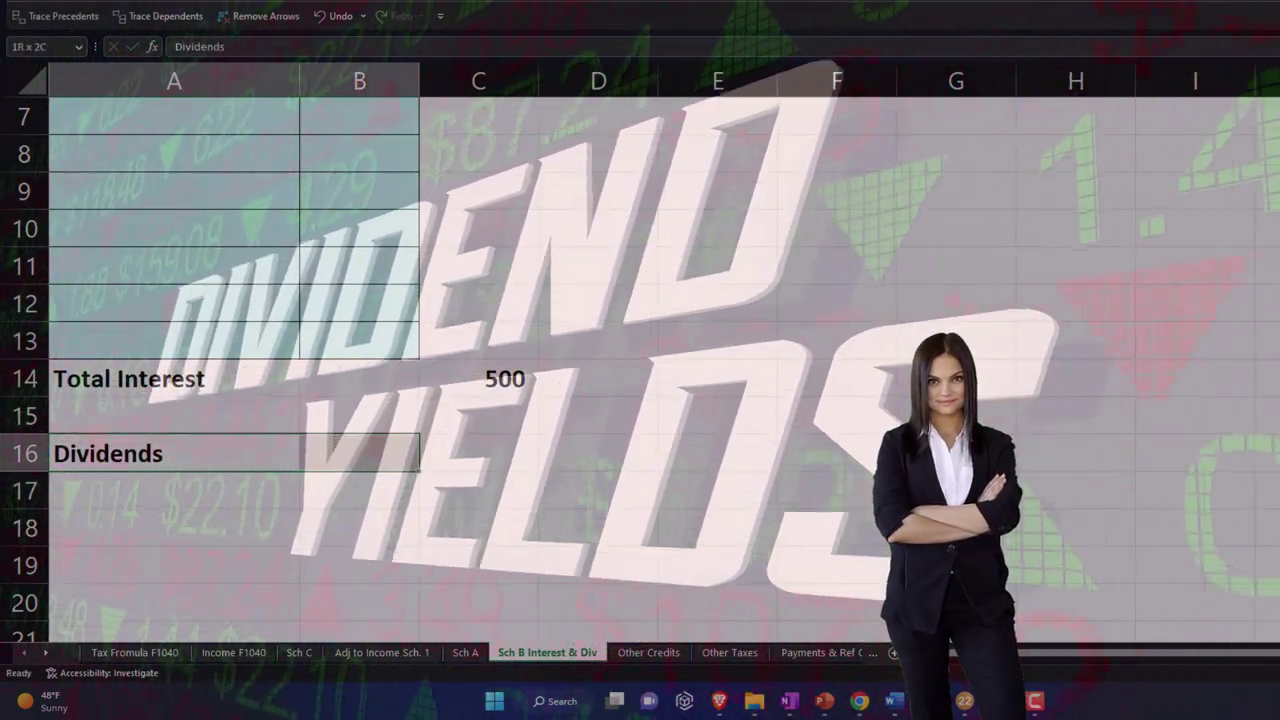
left_click(333, 2)
left_click(371, 3)
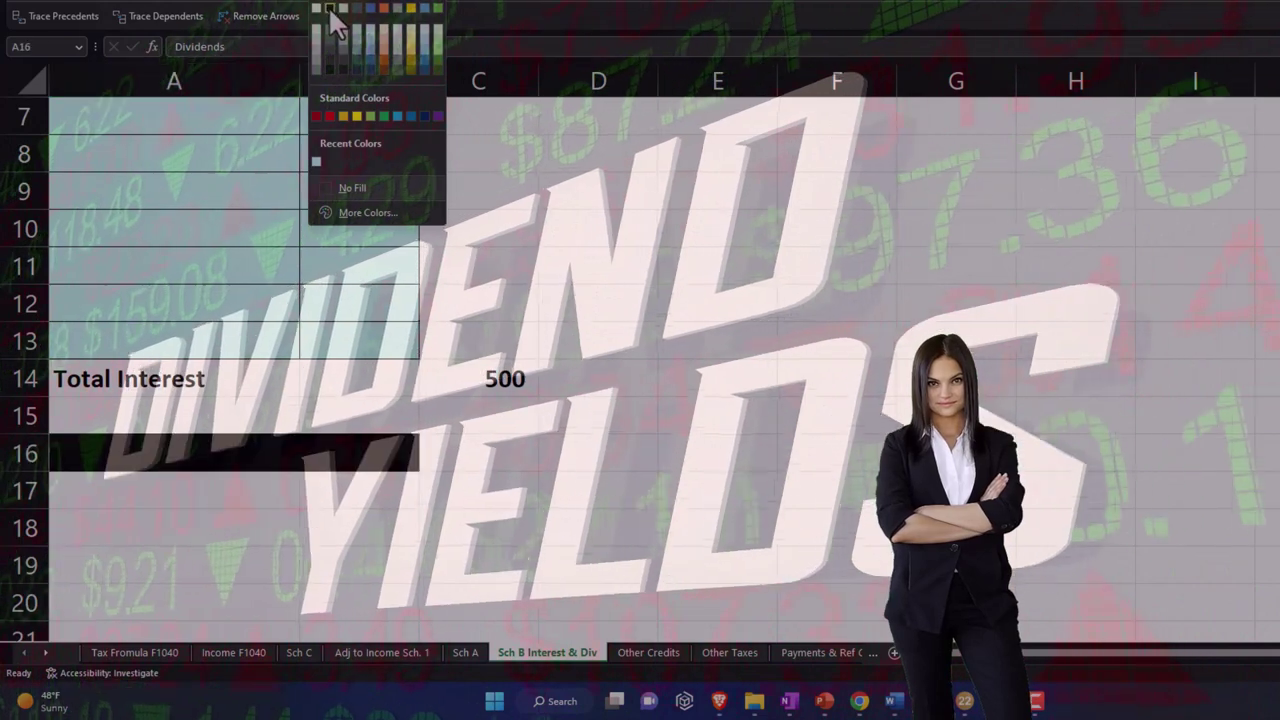
- Format the dividend entry area A17:B26 with all borders and the same light blue fill as the interest area
left_click(118, 500)
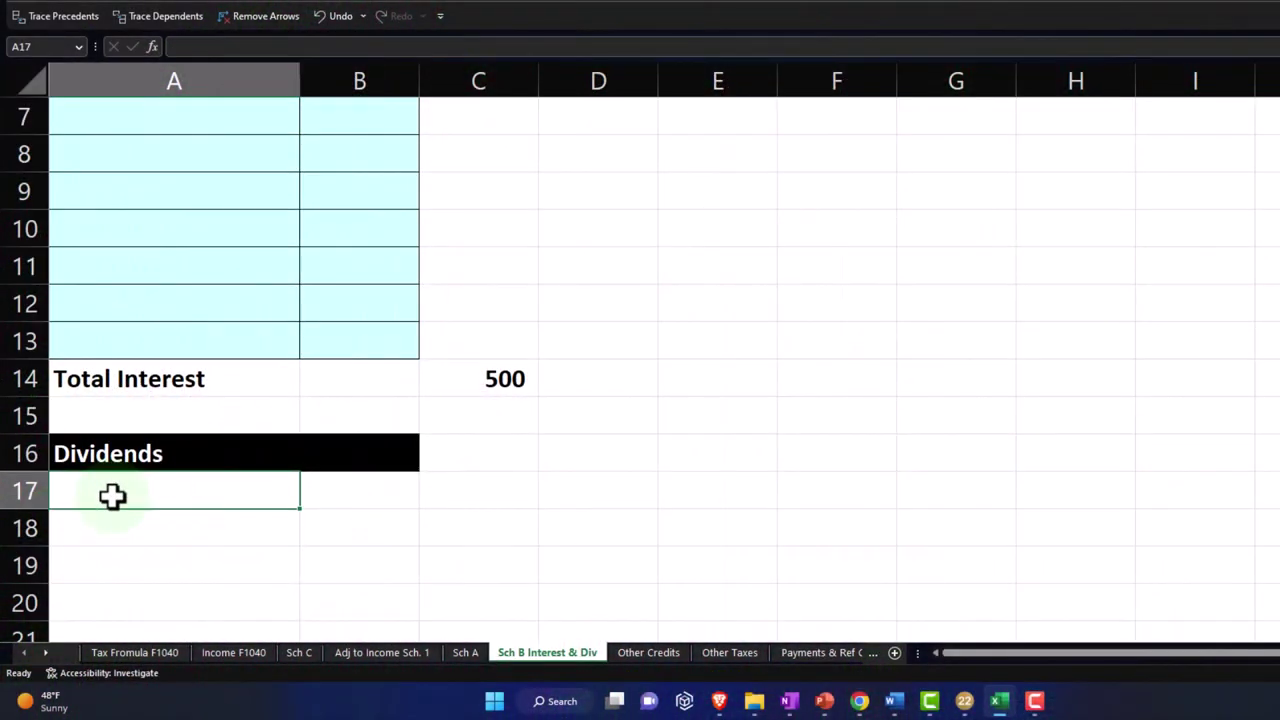
scroll(112, 496, "down", 3)
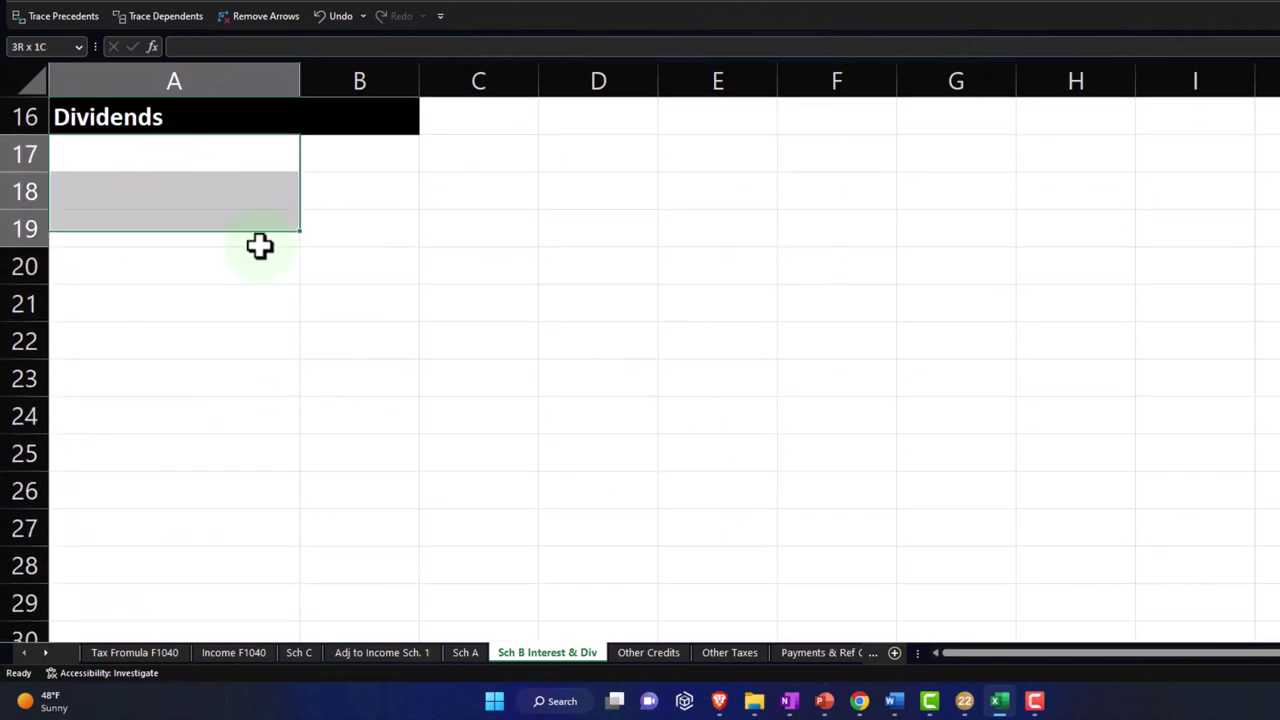
left_click_drag(268, 262, 328, 505)
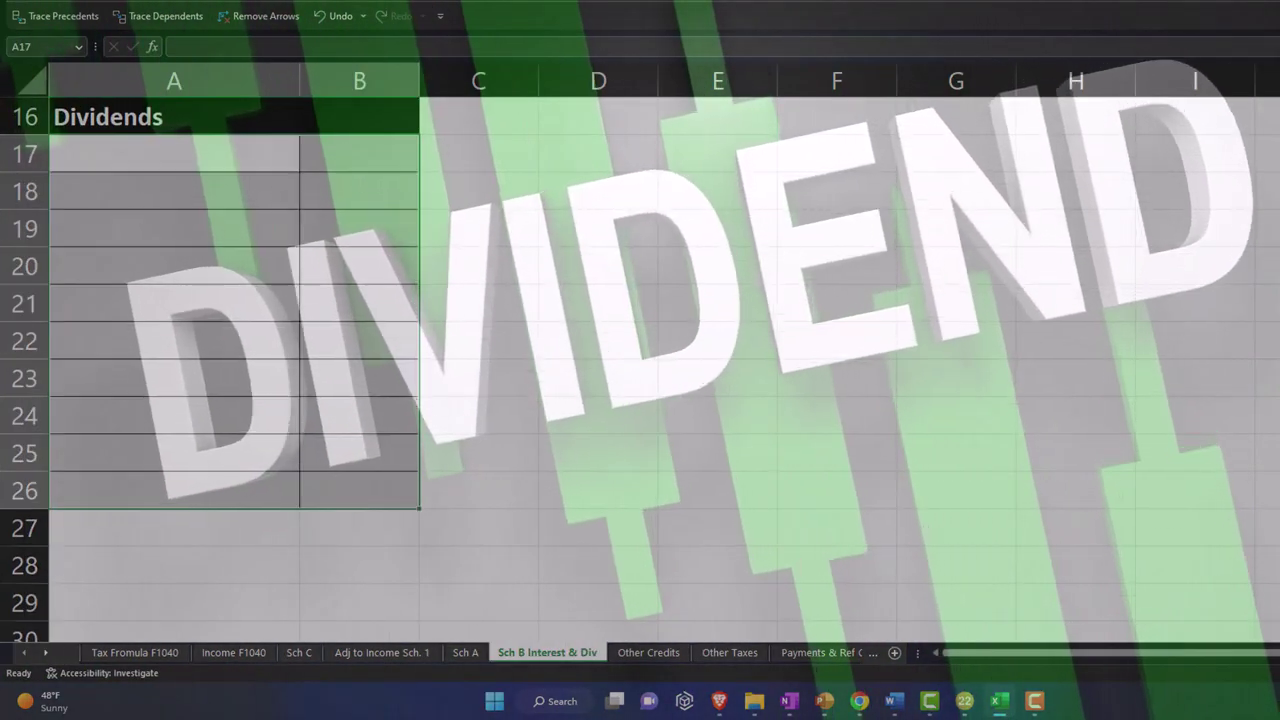
key("alt+h")
key("h")
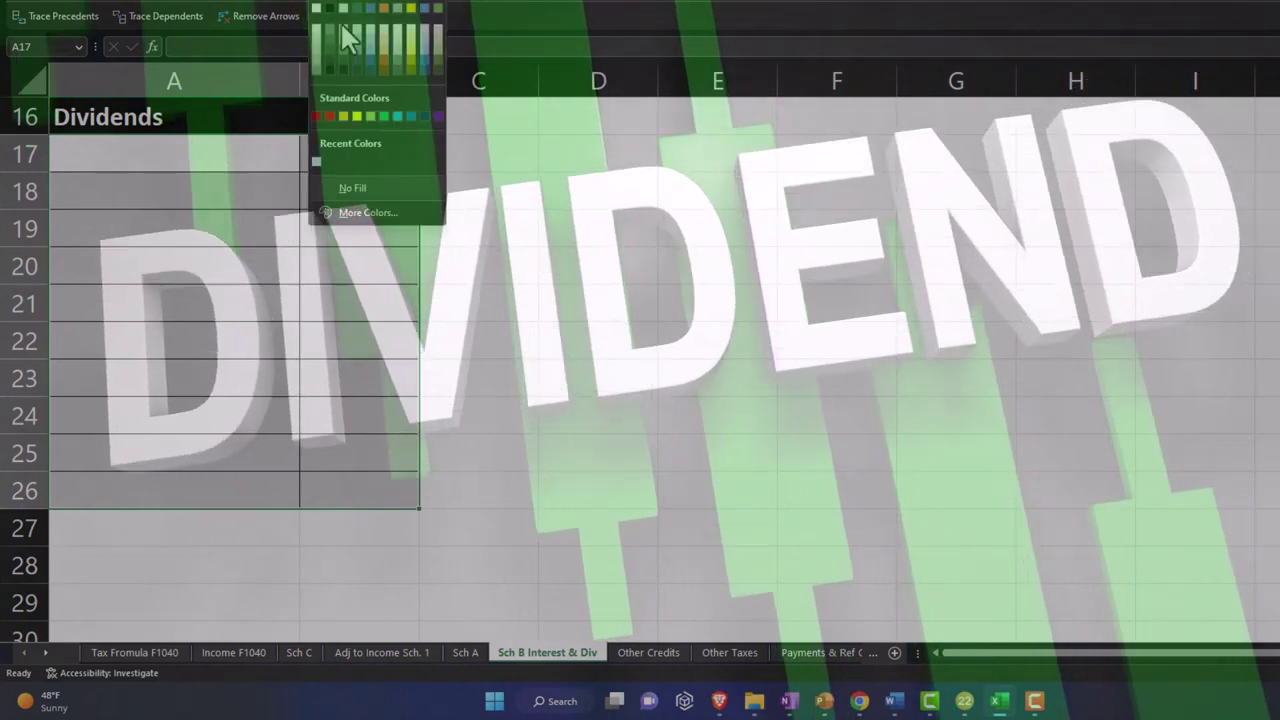
left_click(313, 161)
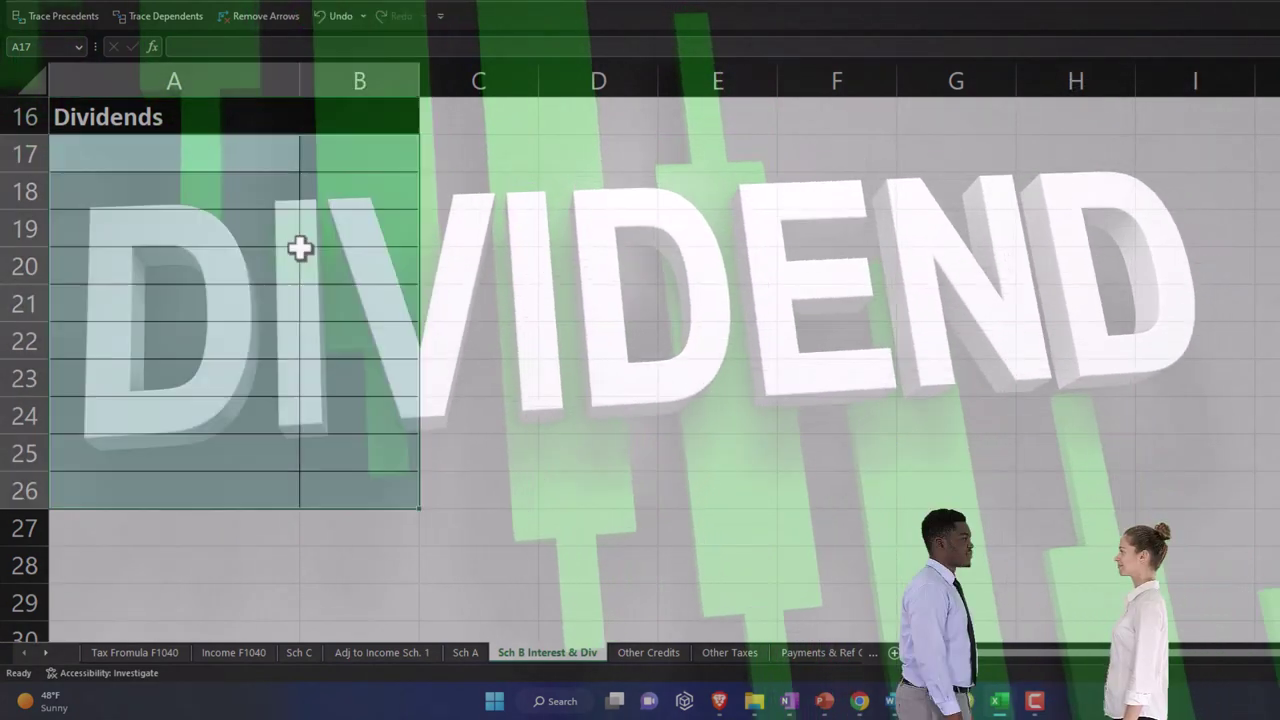
- Enter the label Total Dividends in cell A27, directly below the dividend entry area
scroll(291, 257, "up", 2)
scroll(288, 263, "up", 2)
scroll(288, 263, "down", 3)
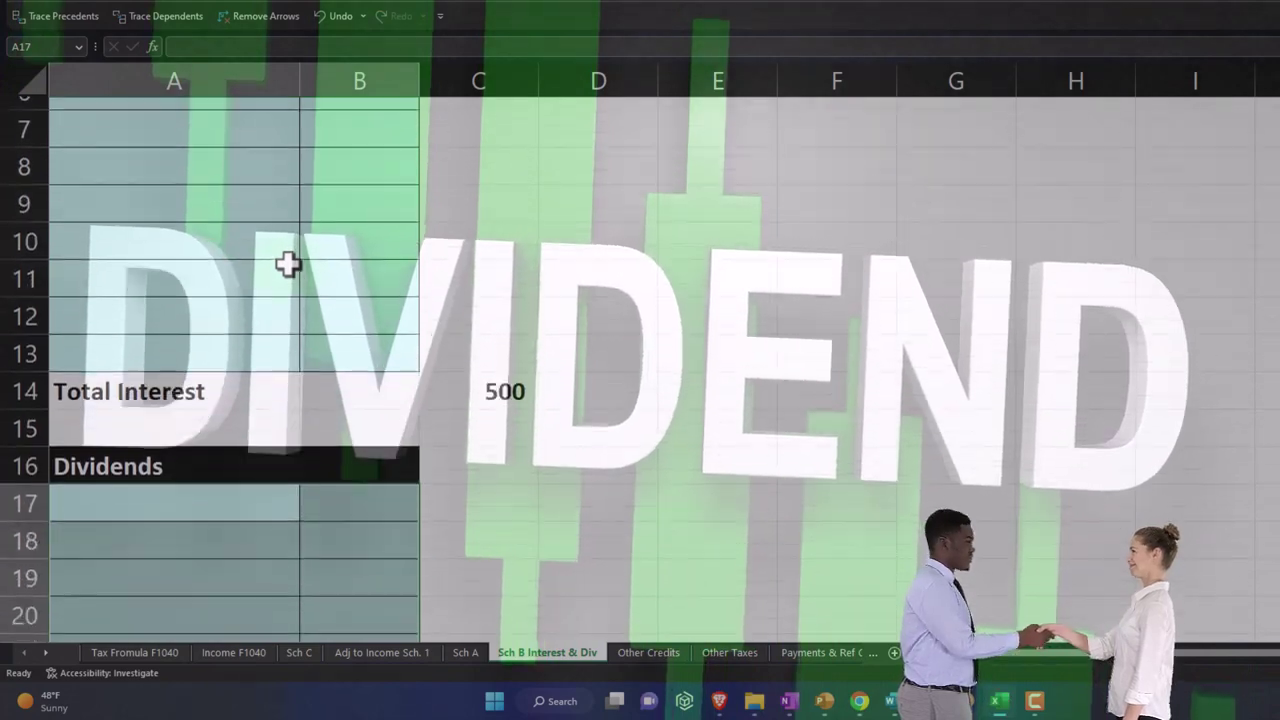
scroll(288, 263, "down", 1)
left_click(128, 532)
type("Total")
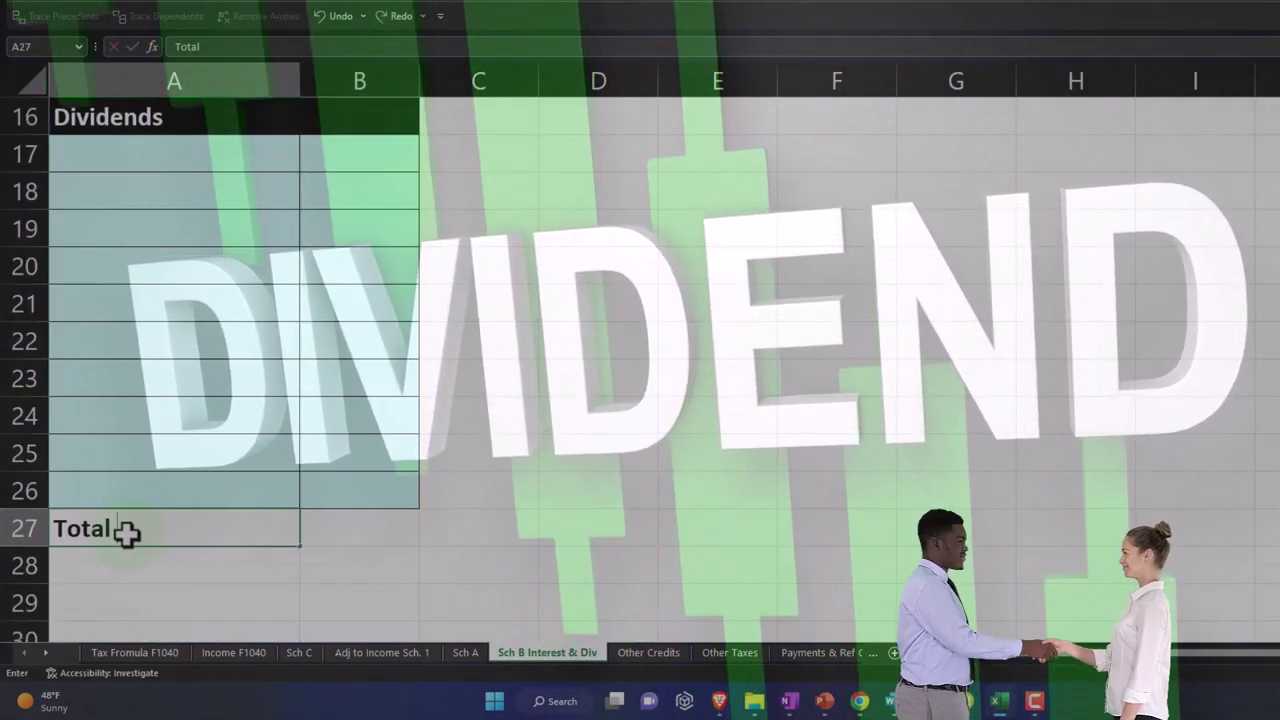
key("Tab")
key("Tab")
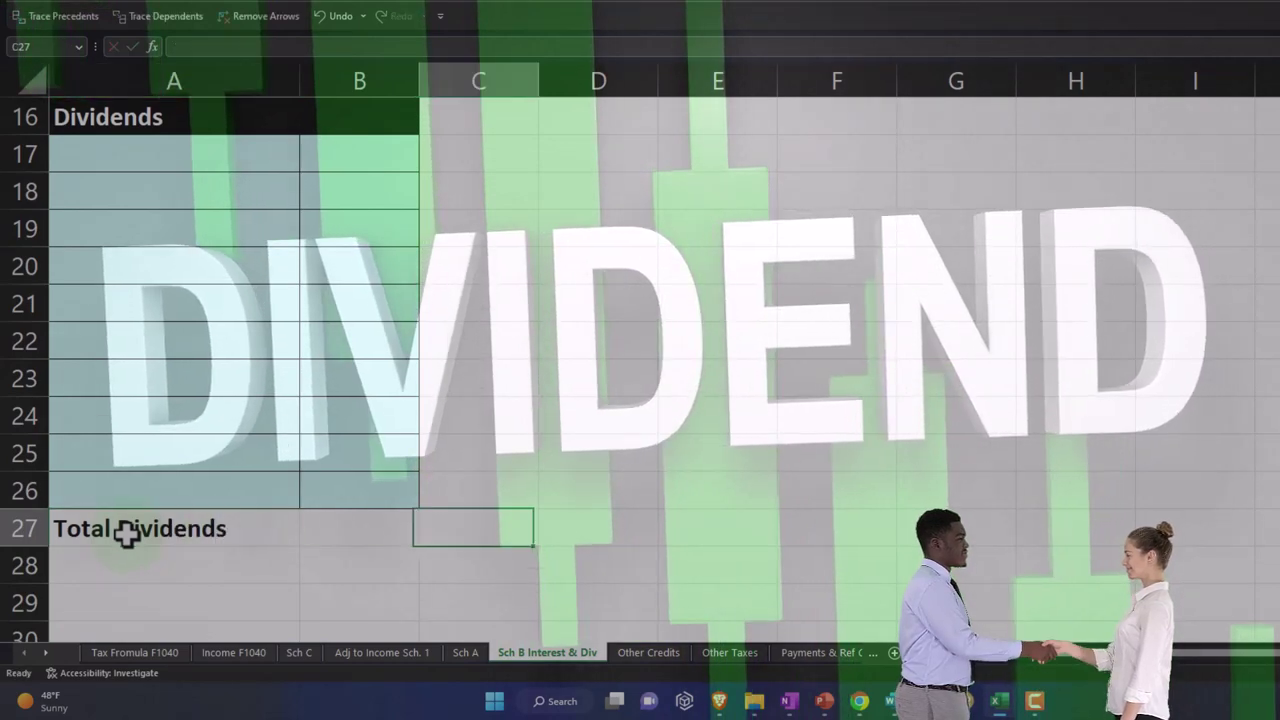
- Sum the dividend amounts in B17:B26 with a SUM formula in cell C27
type("=sum(")
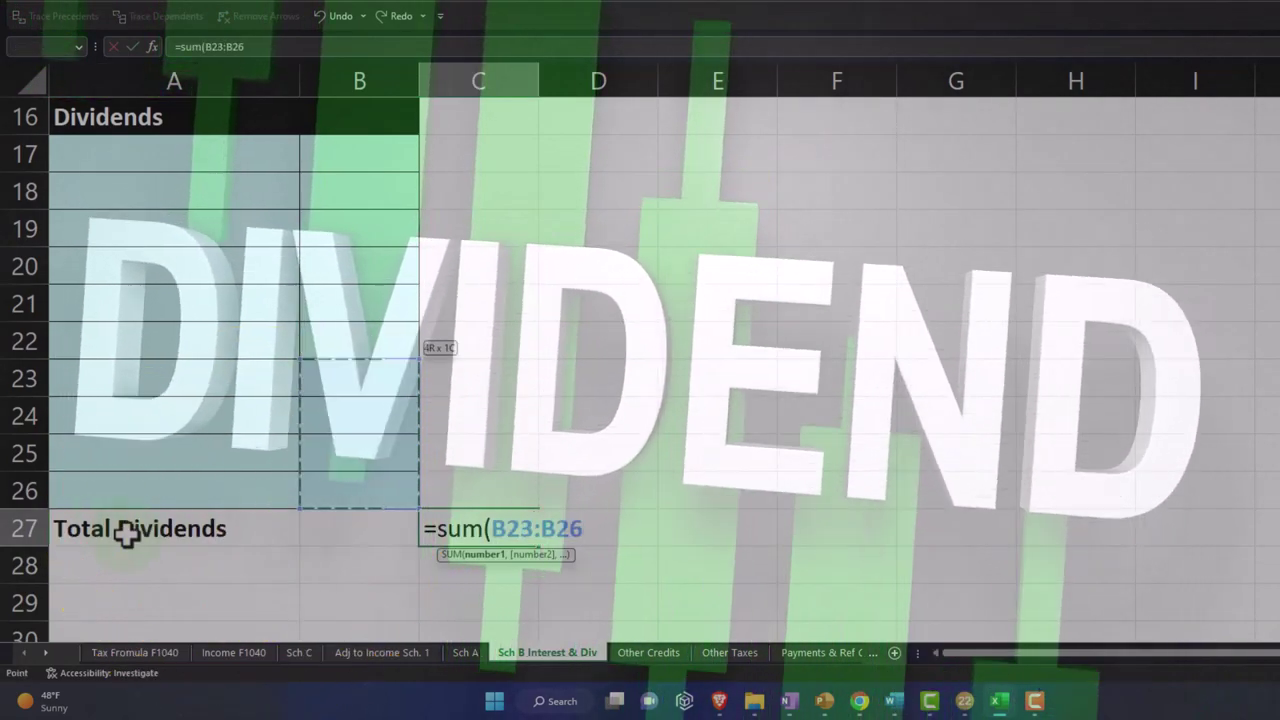
key("shift+Up")
key("shift+Up")
key("shift+Up")
key("shift+Up")
key("shift+Up")
key("shift+Up")
key("Return")
- Enter the label Total Interest & Dividends in cell A30
key("Return")
key("Return")
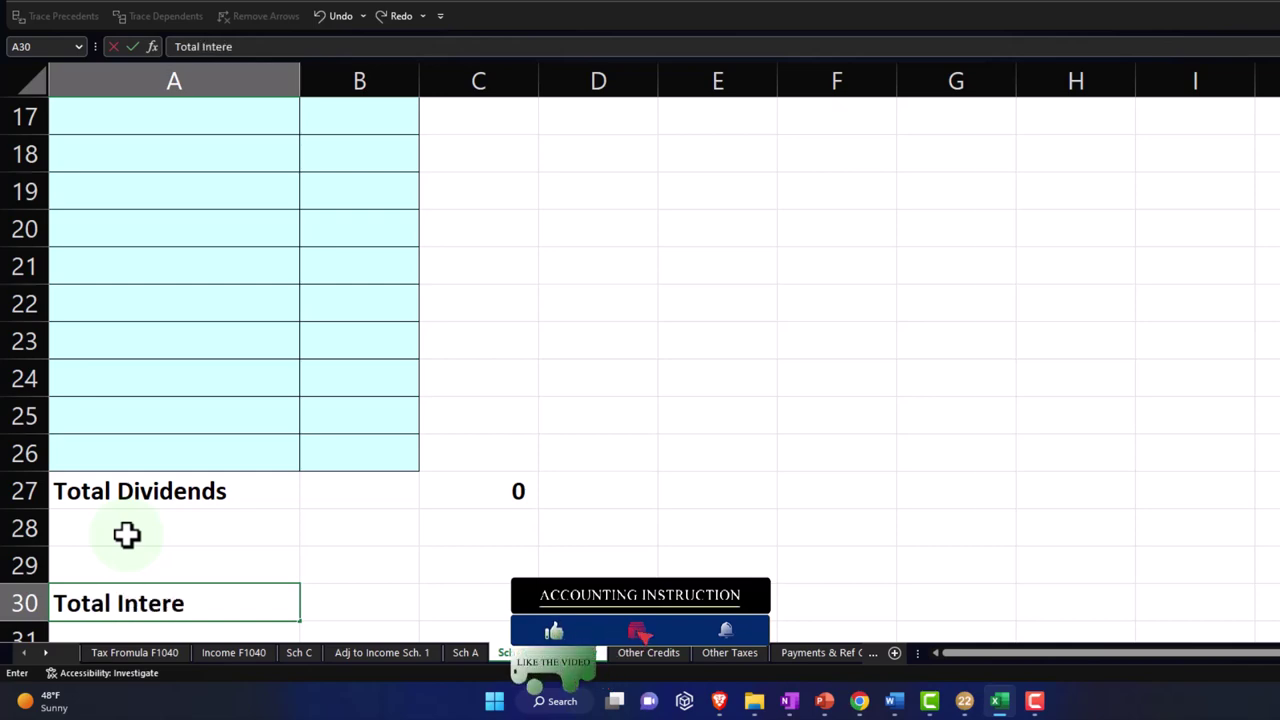
type("Total Interest & Devi")
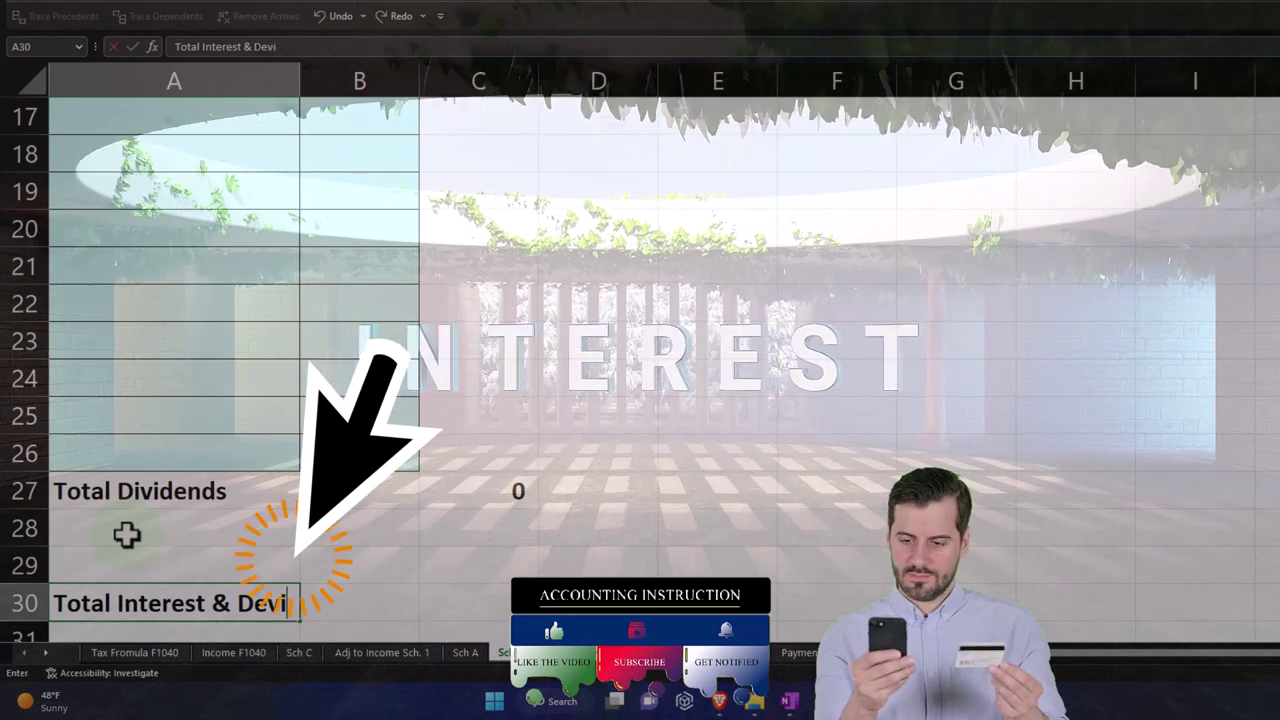
key("BackSpace")
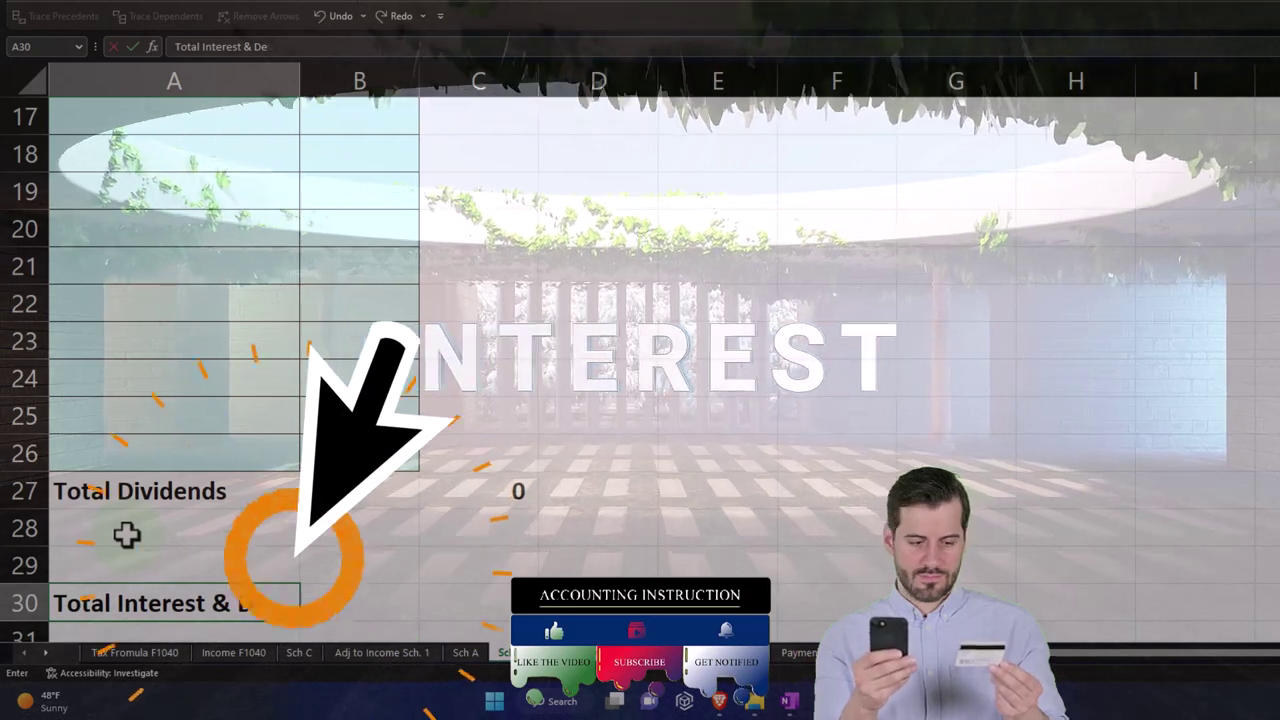
type("ive")
key("BackSpace")
type("idends")
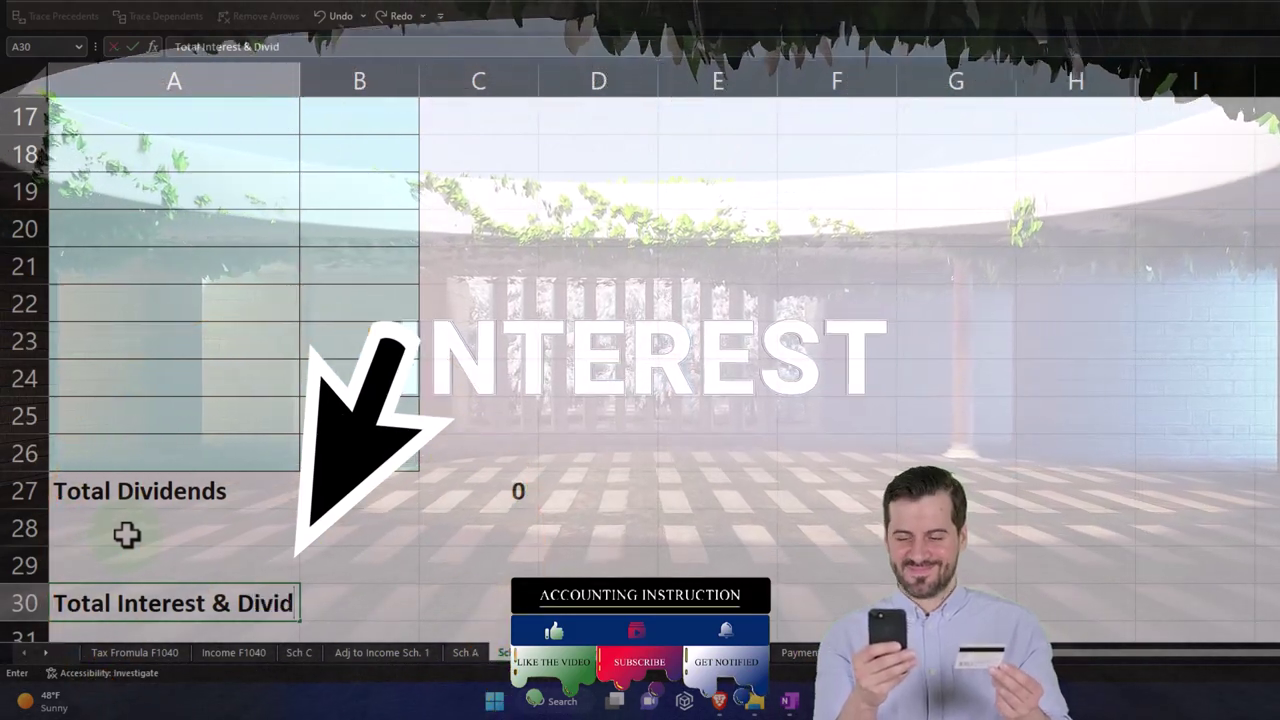
- Add up the interest and dividend totals in cell C30 with a SUM formula over C14:C29
key("Tab")
key("Tab")
type("=sum(")
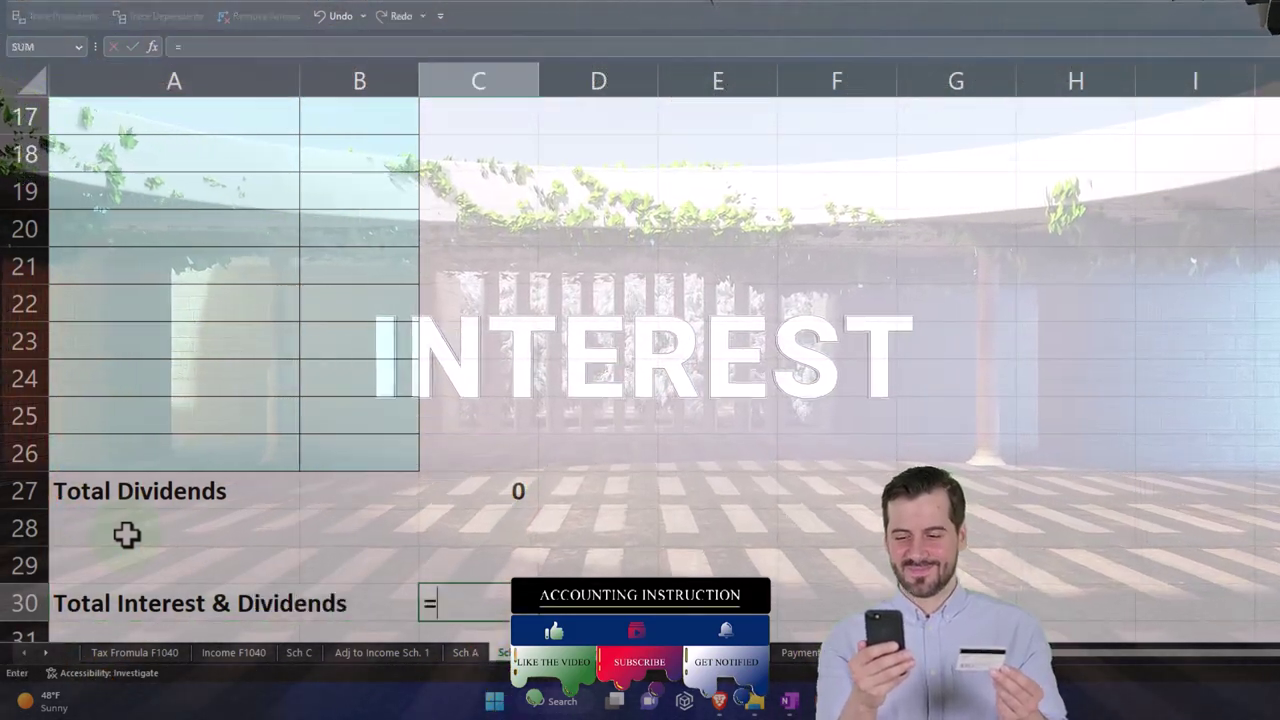
key("Up")
key("shift+Up")
key("shift+Up")
key("shift+Up")
key("shift+Up")
key("shift+Up")
key("shift+Up")
key("shift+Up")
key("shift+Up")
key("shift+Up")
key("shift+Up")
key("shift+Up")
key("shift+Up")
key("shift+Up")
key("shift+Up")
key("shift+Up")
key("shift+Up")
key("shift+Up")
key("shift+Up")
key("shift+Up")
key("shift+Up")
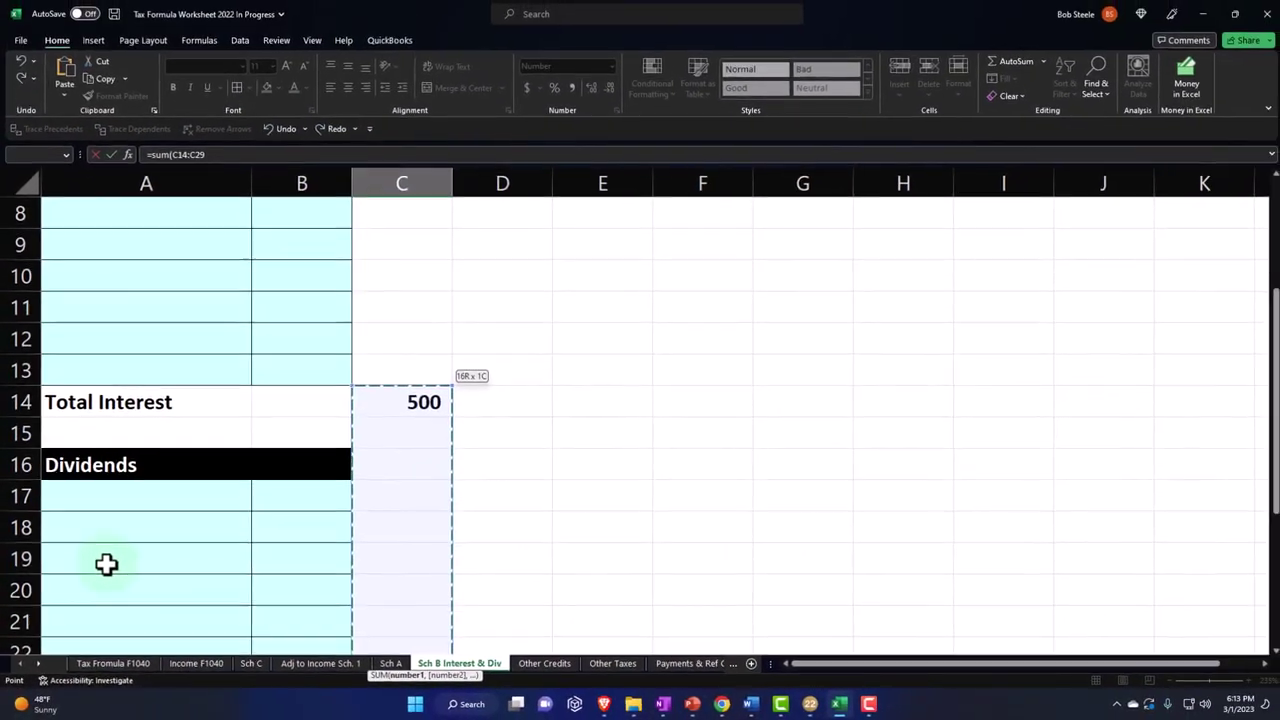
key("Return")
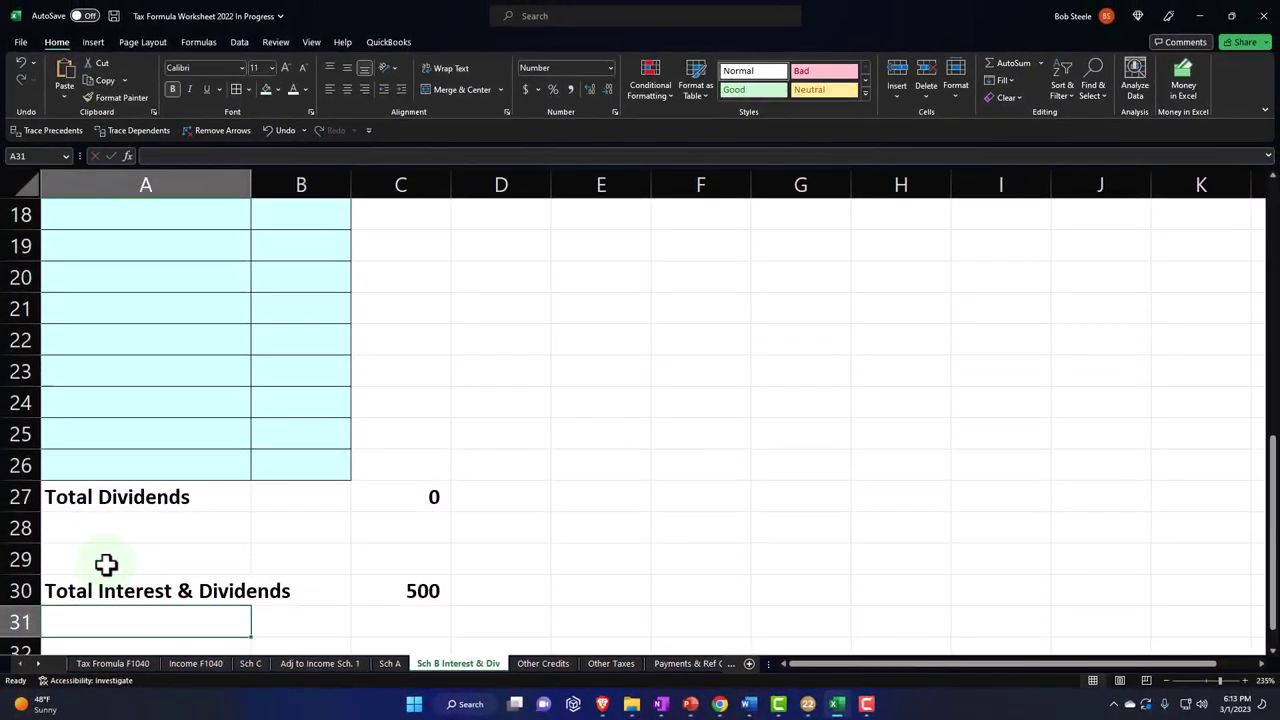
- Change the Income formula in D2 of the Tax Formula sheet to add cell C30 of Sch B Interest & Div as its last term
left_click(113, 664)
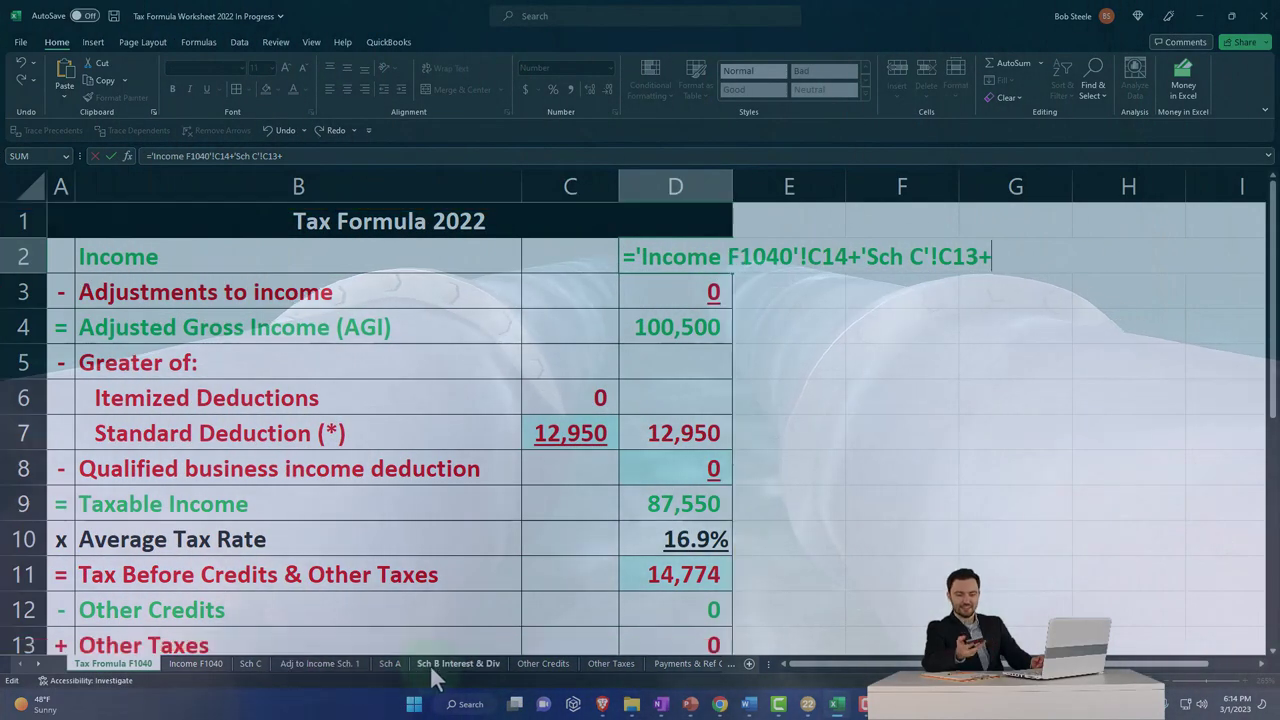
left_click(432, 667)
left_click(443, 593)
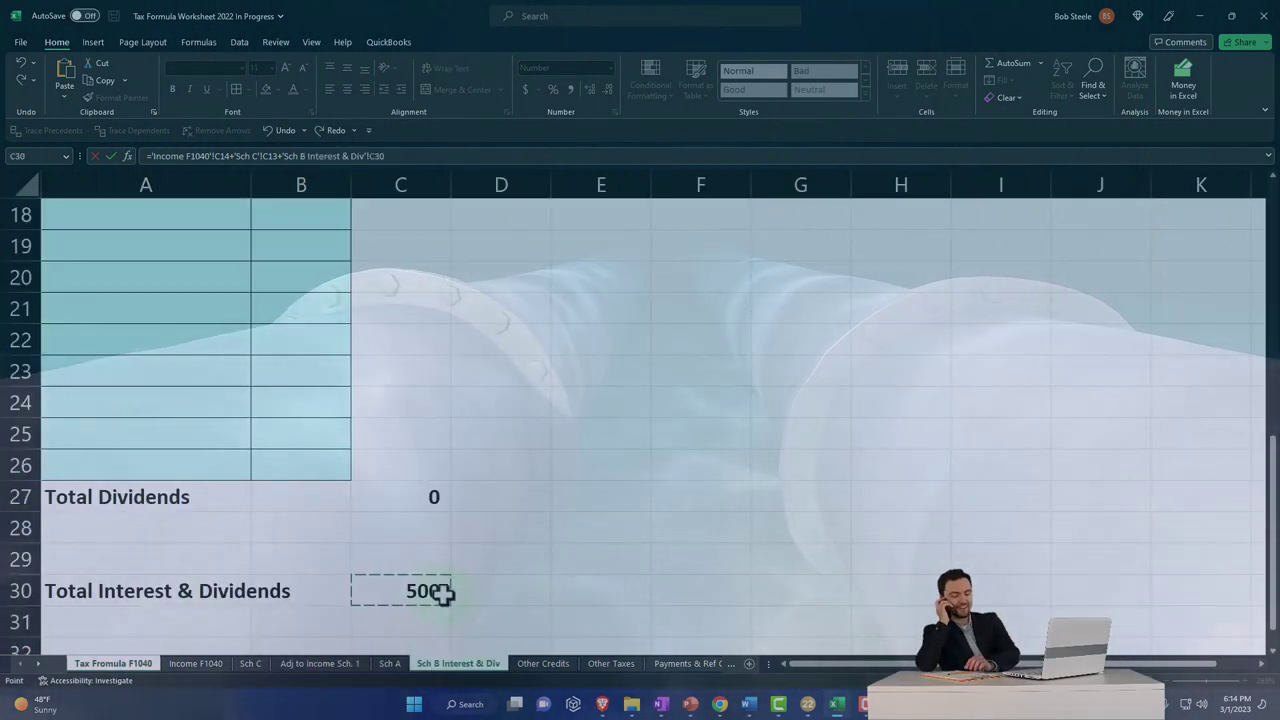
key("Return")
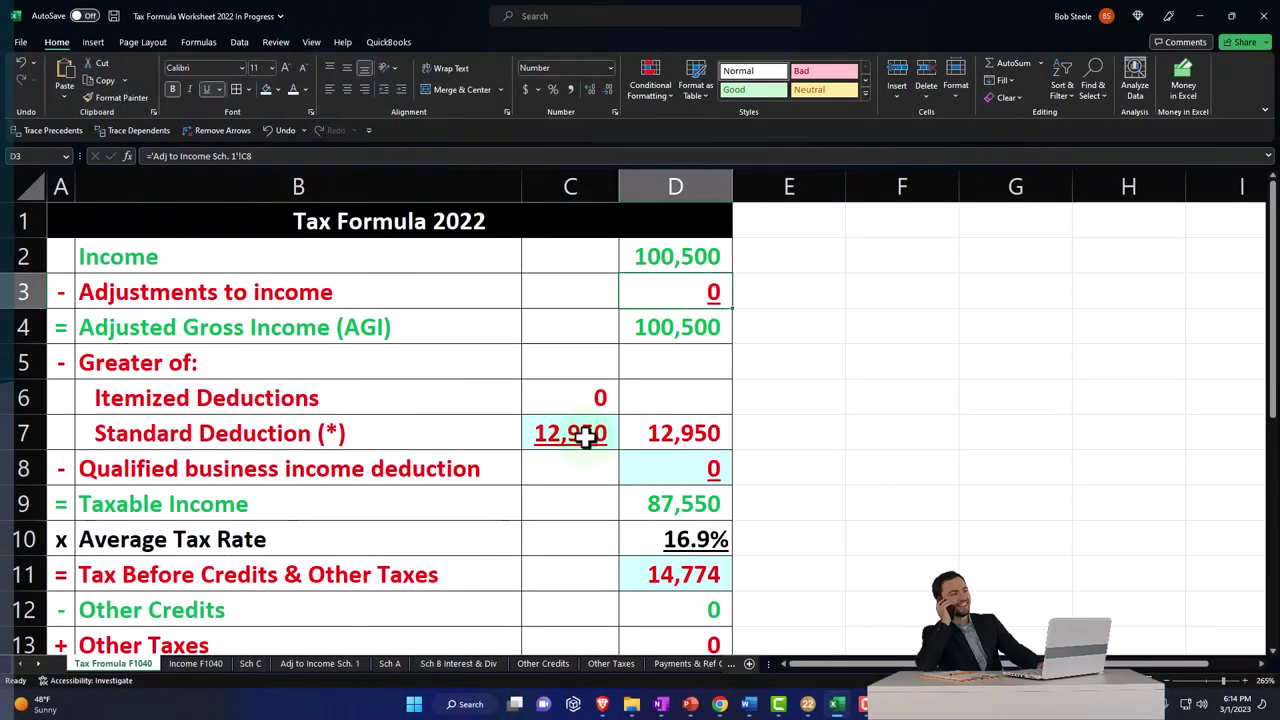
- Review the standard deduction in C7 and the taxable income in D9 of the tax formula
left_click(584, 434)
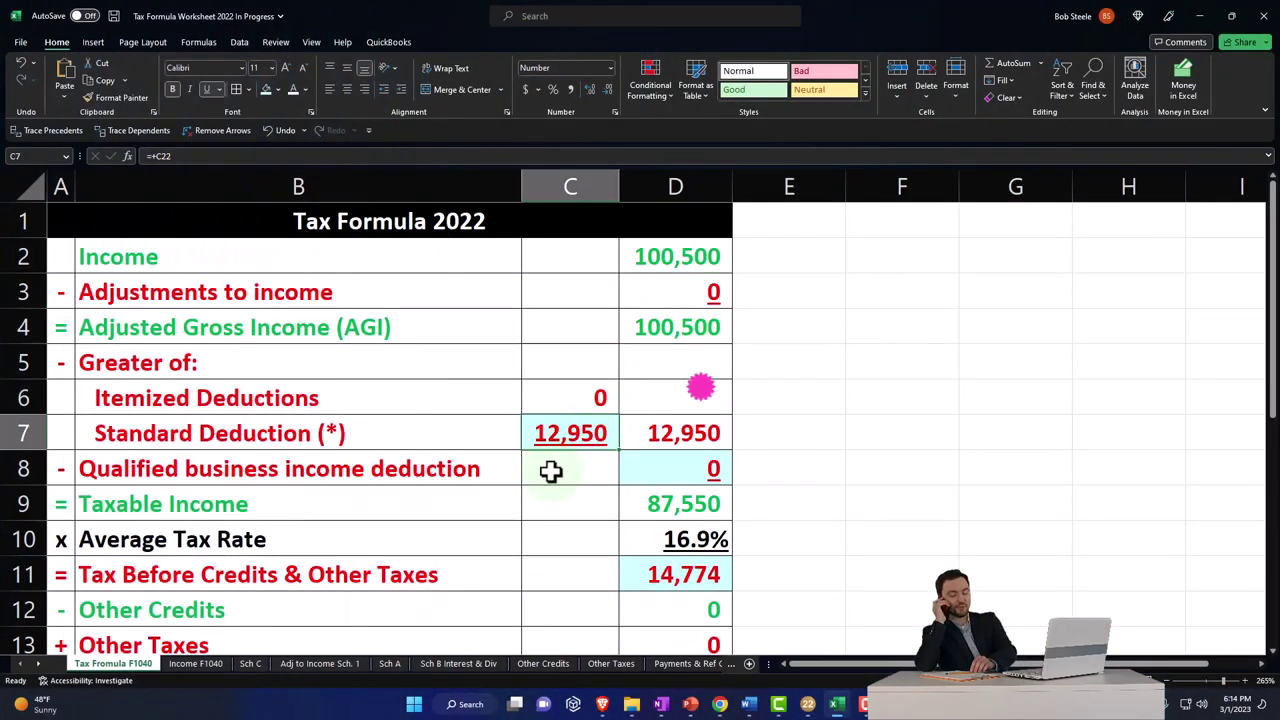
left_click(655, 503)
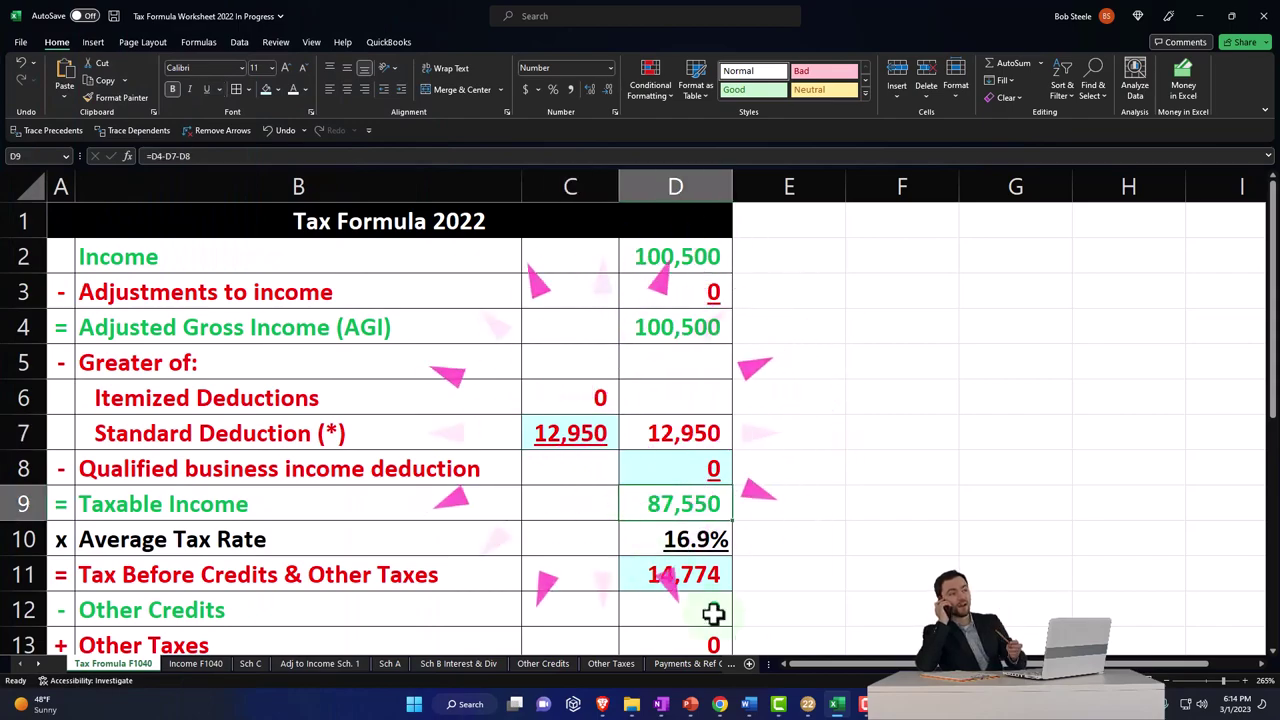
- Look up the tax on Form 1040 page 2 in Lacerte and enter 14884 in D11 of the Excel tax formula
left_click(807, 706)
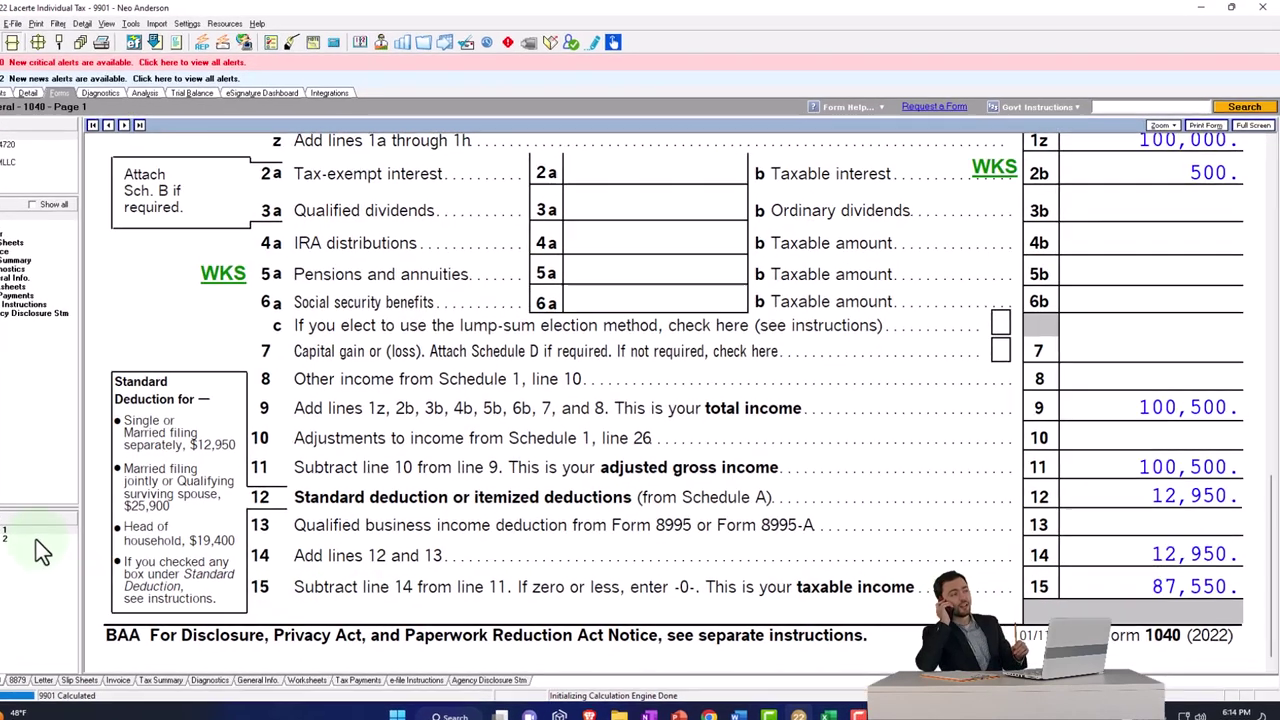
left_click(24, 530)
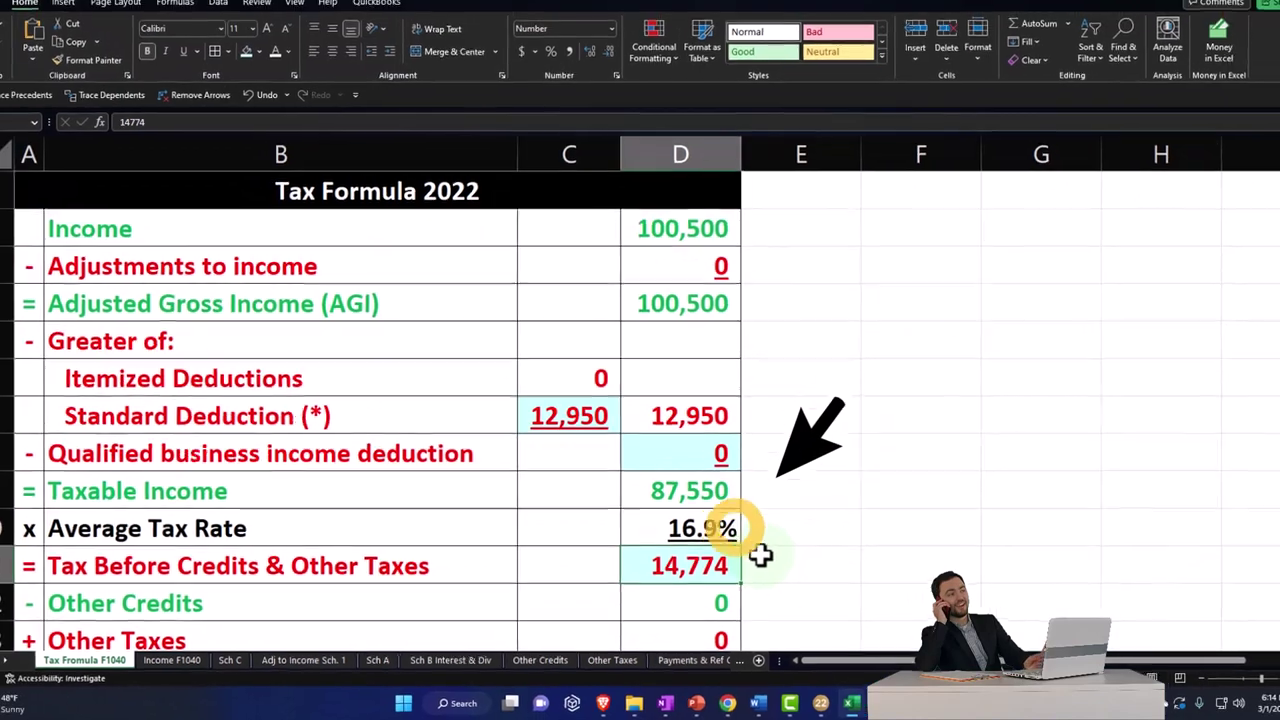
left_click(728, 543)
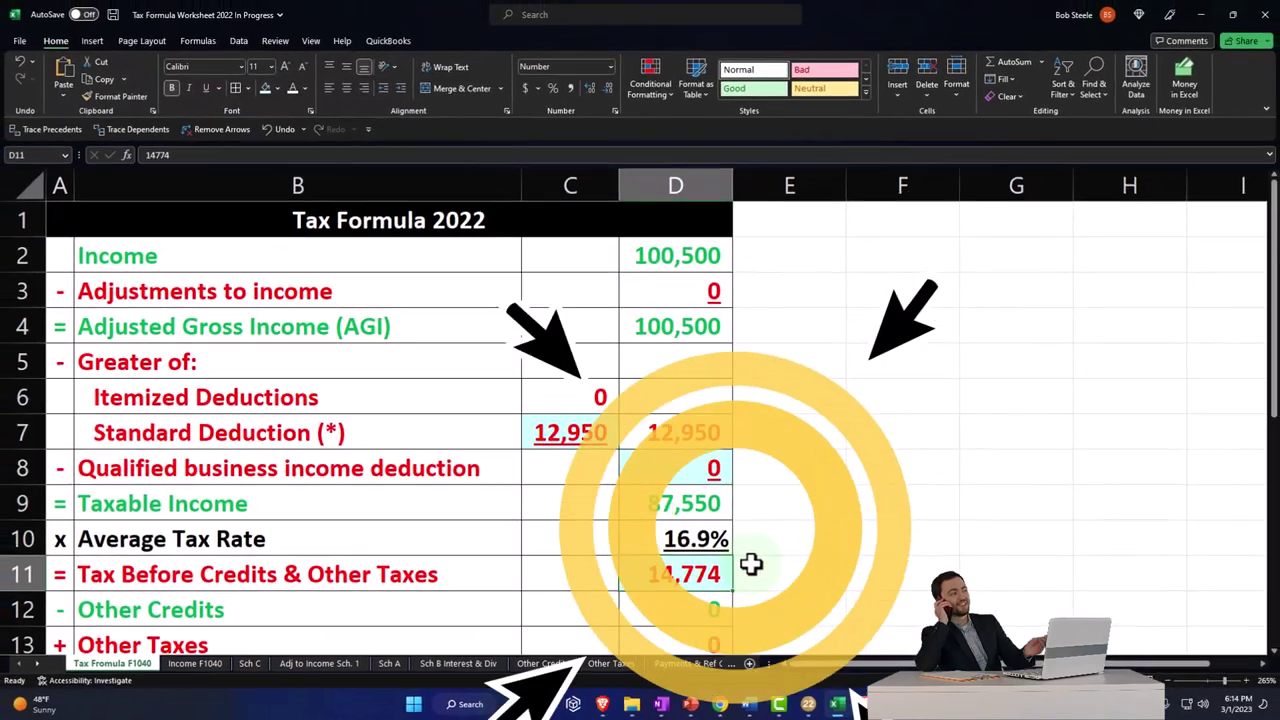
type("148")
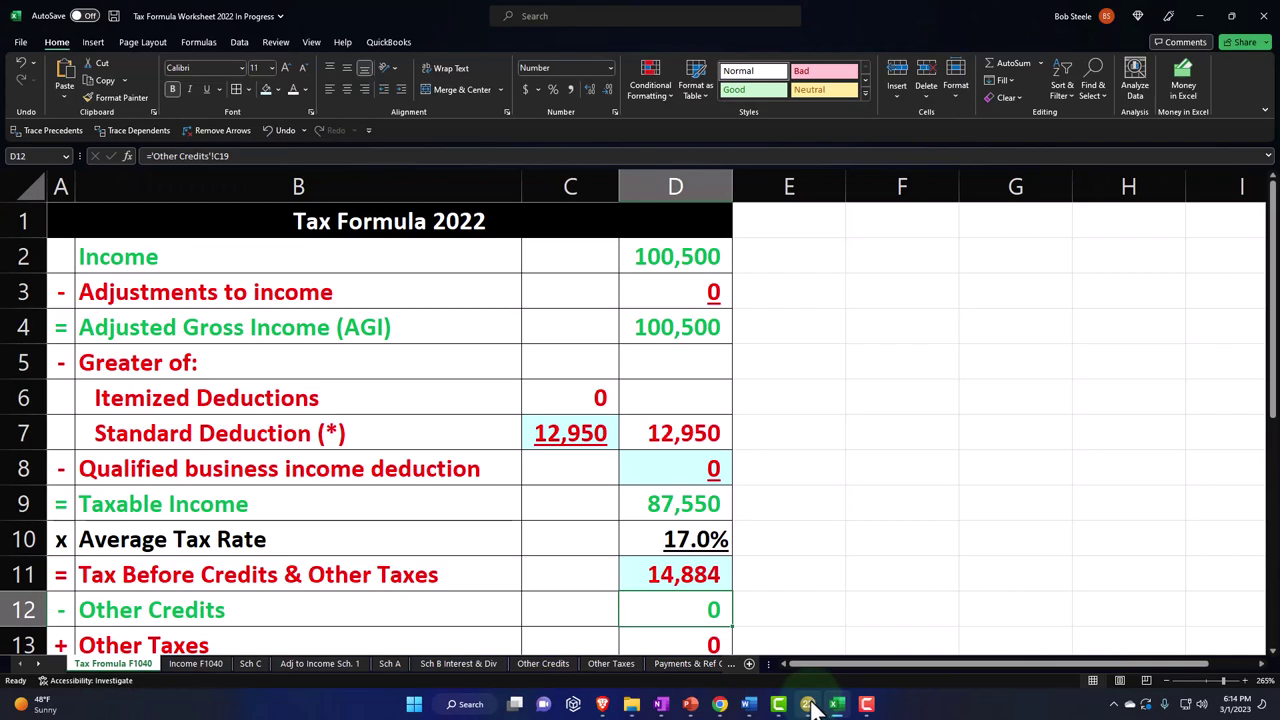
- Switch to Lacerte to check the tax on Form 1040 page 2 and return to the income lines on page 1
left_click(810, 705)
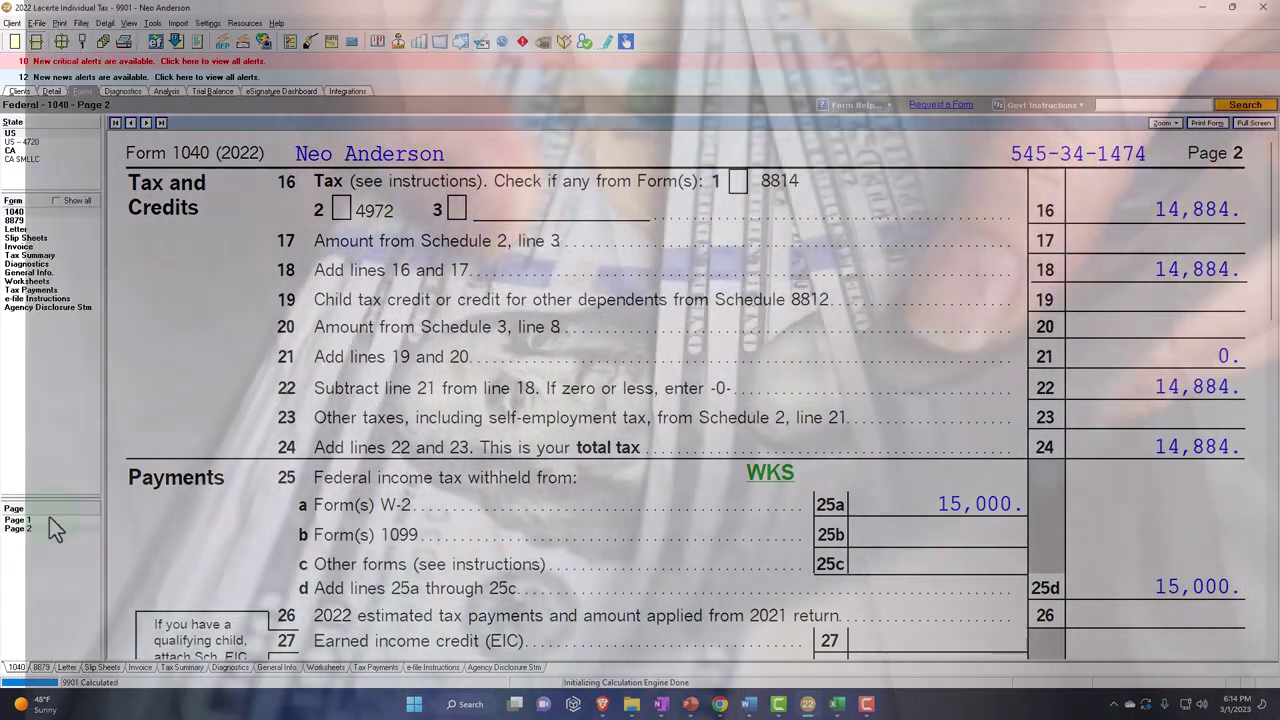
left_click(49, 517)
scroll(437, 441, "down", 4)
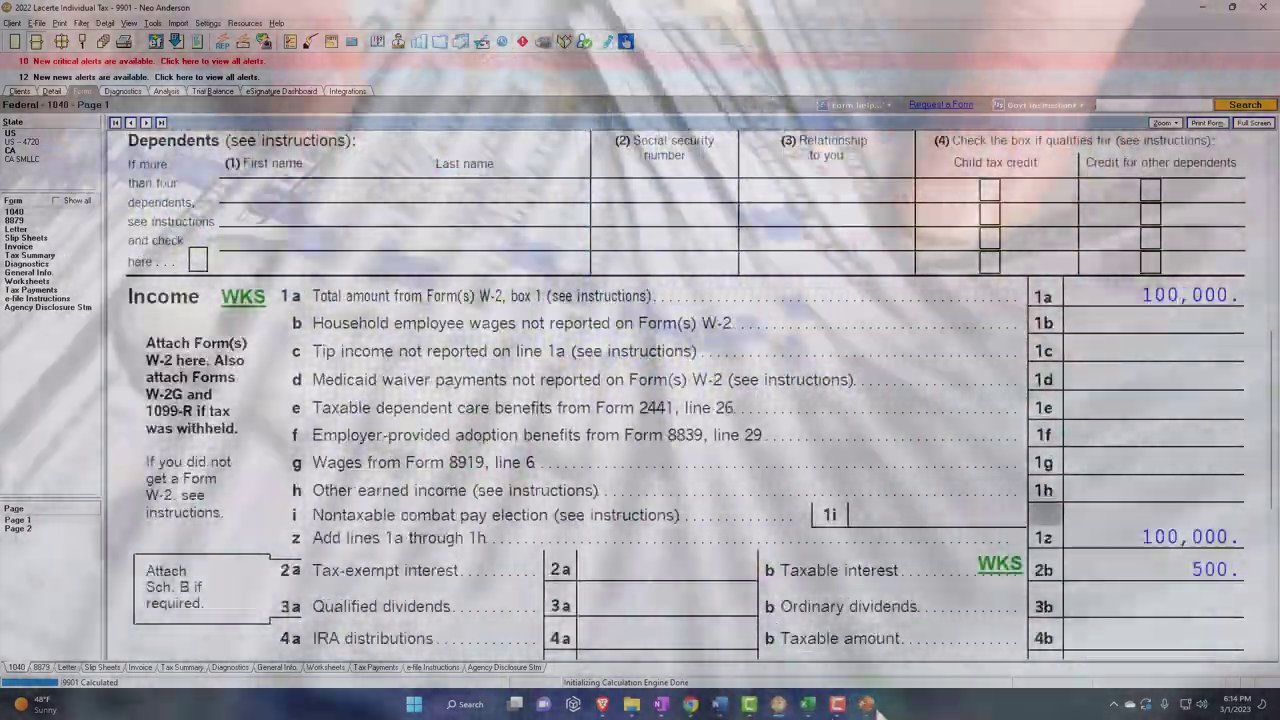
- Add Bank 2 as the second payer in the 1099-INT interest income list
left_click(866, 704)
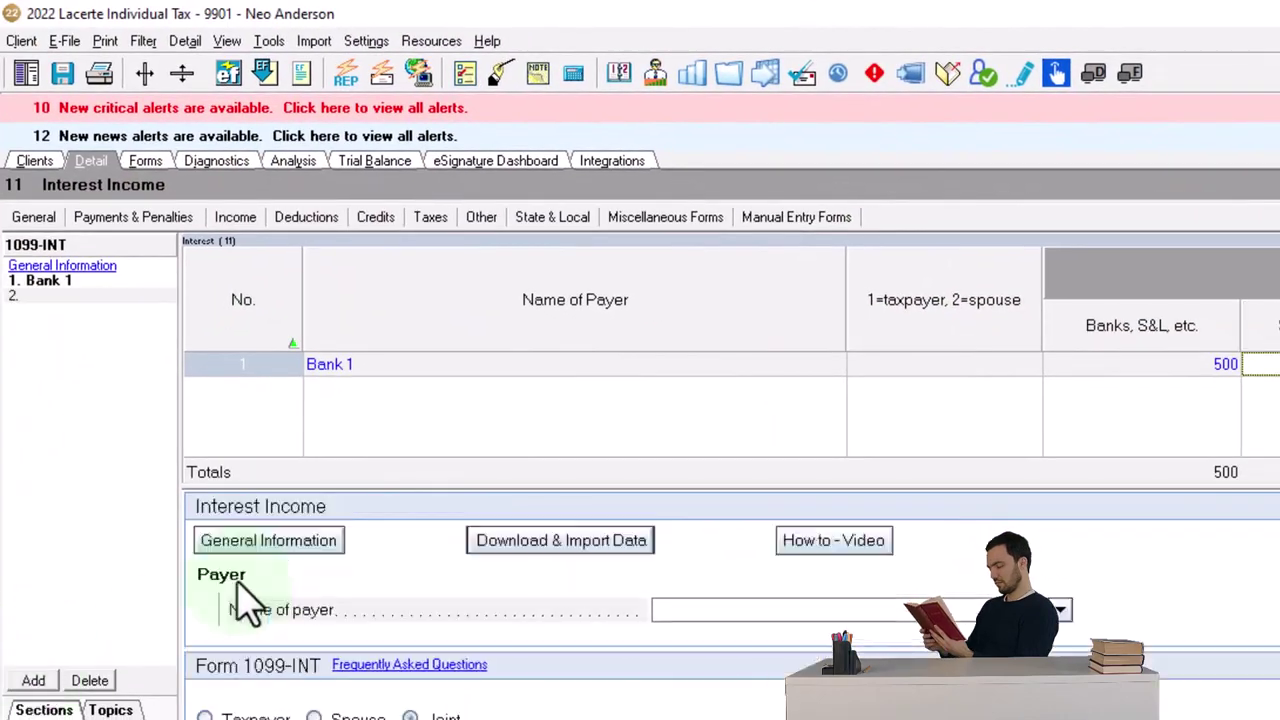
left_click(363, 390)
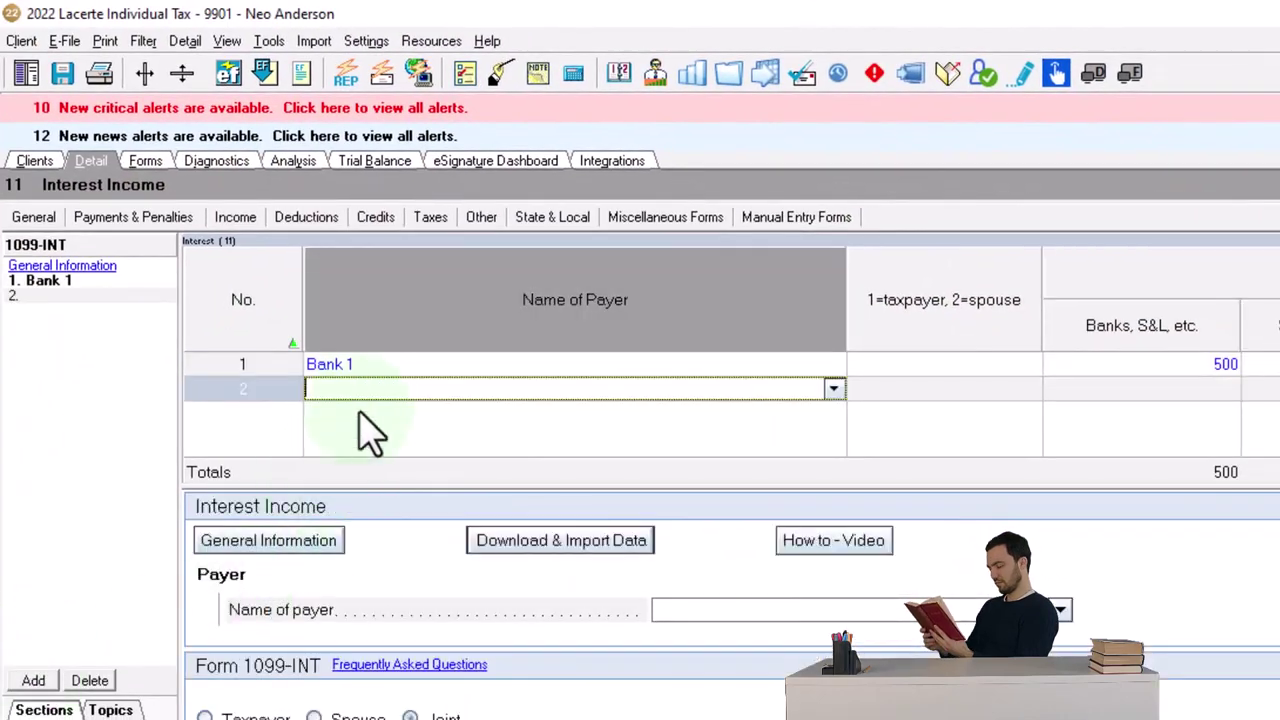
type("Bank 1")
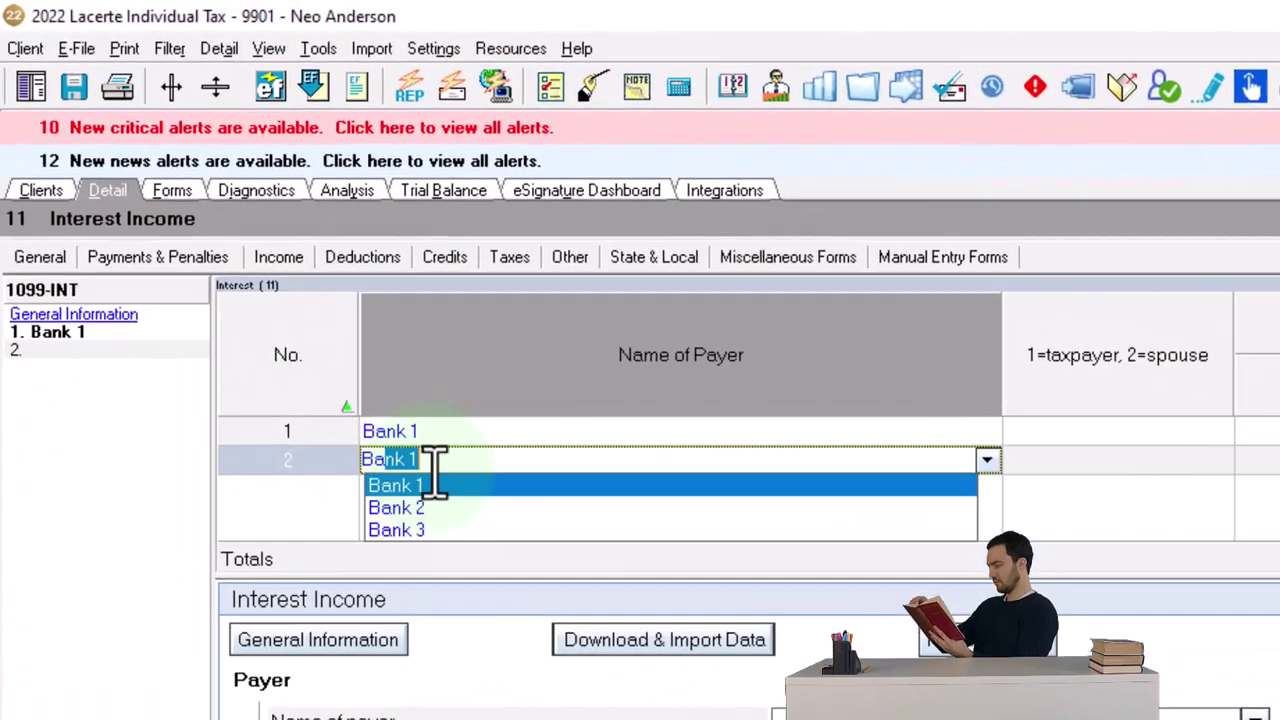
key("Down")
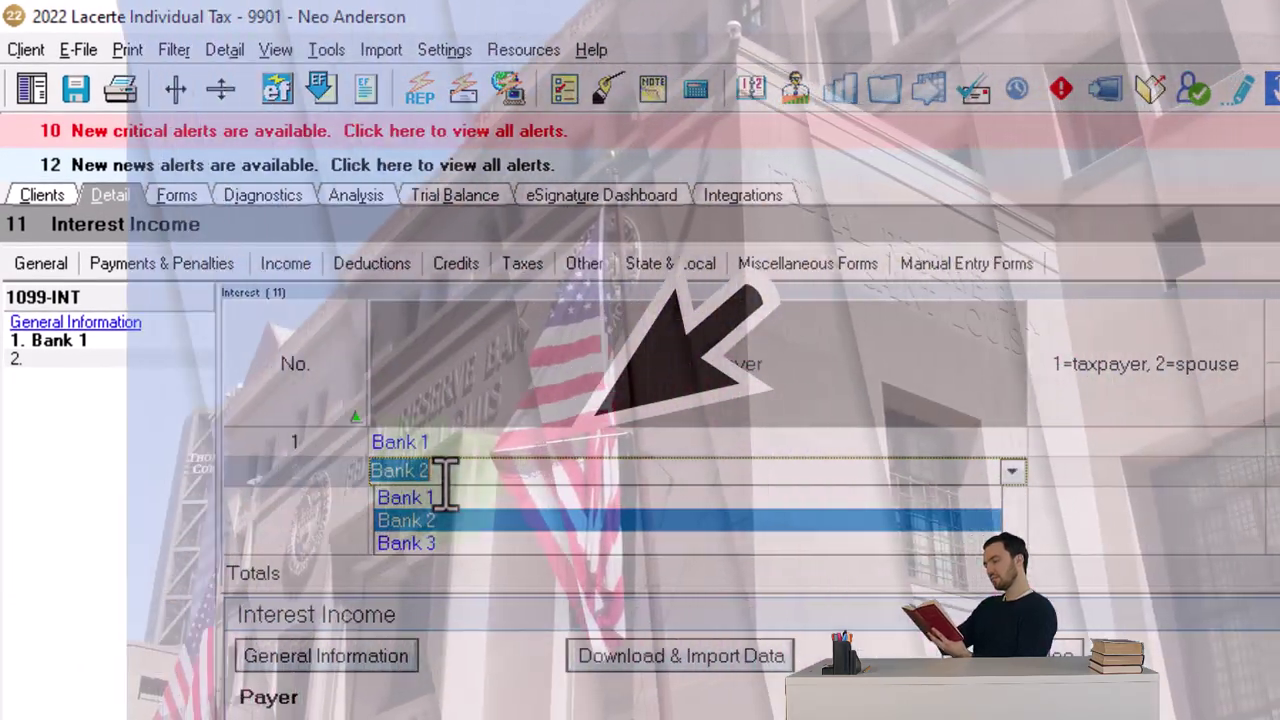
key("Return")
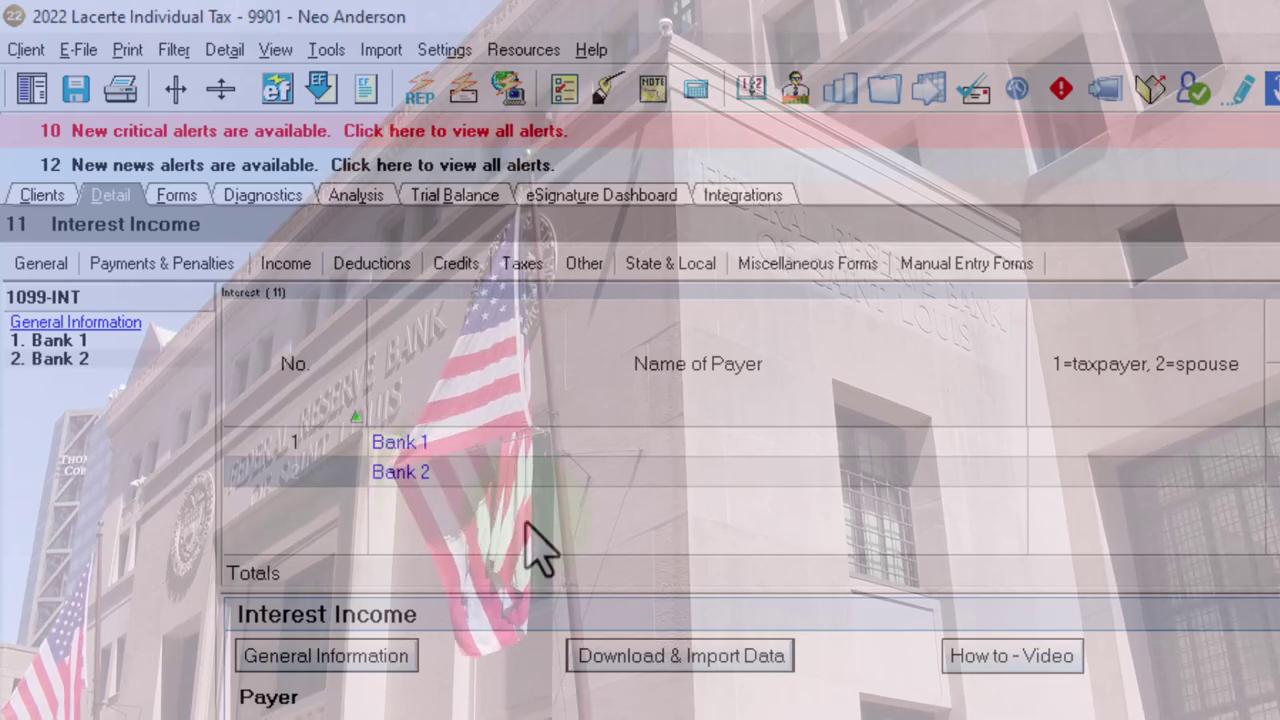
- Review Form 1040 page 1 from tax-exempt interest on line 2a down to taxable income on line 15
left_click(176, 195)
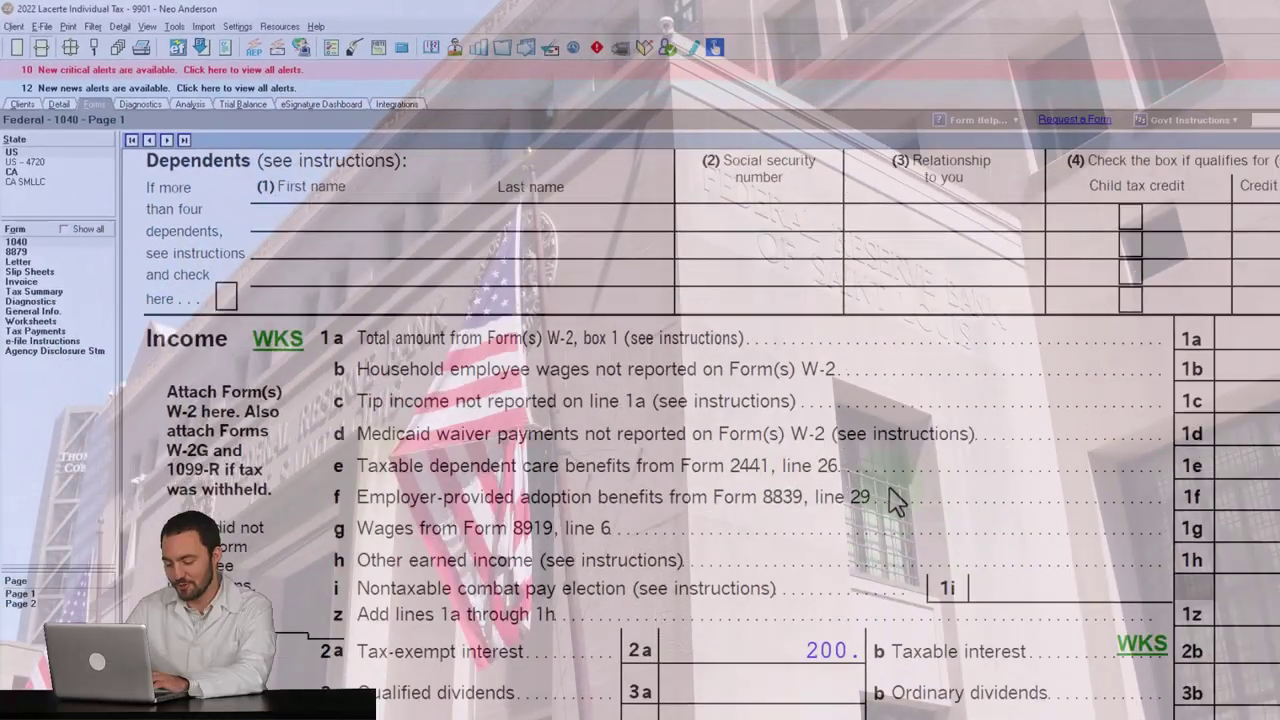
scroll(1030, 550, "down", 3)
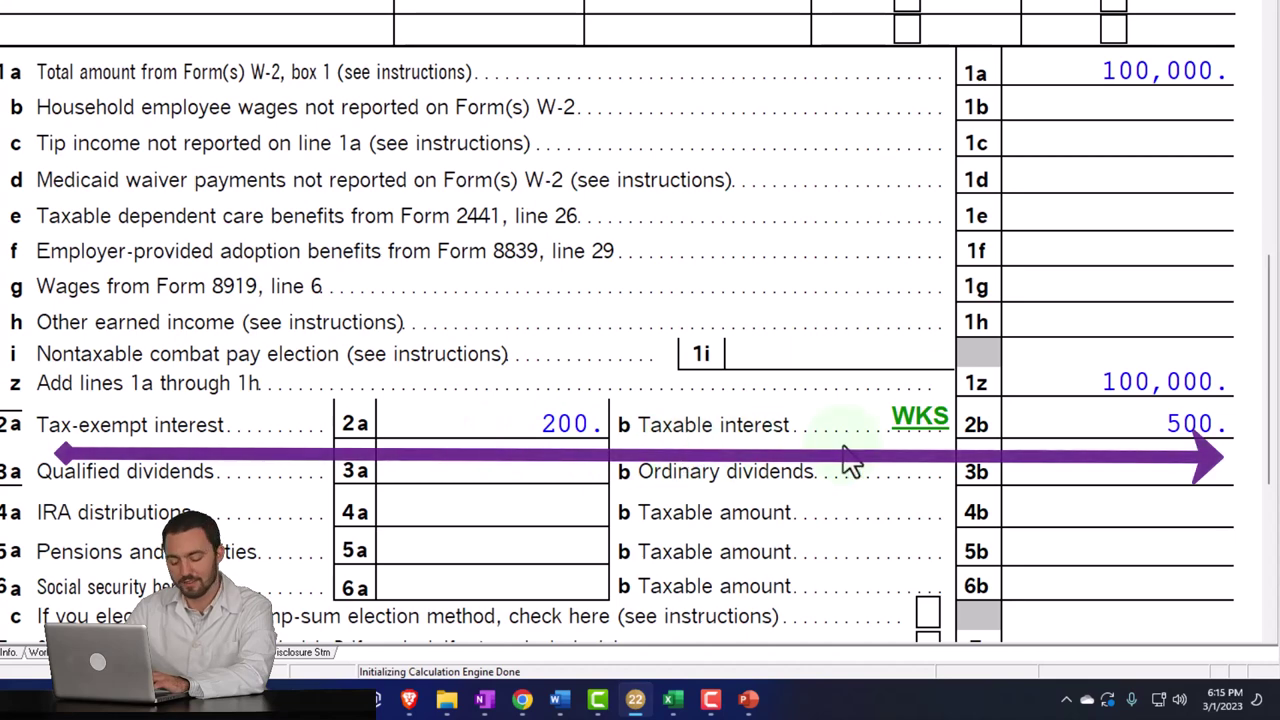
scroll(1035, 445, "down", 2)
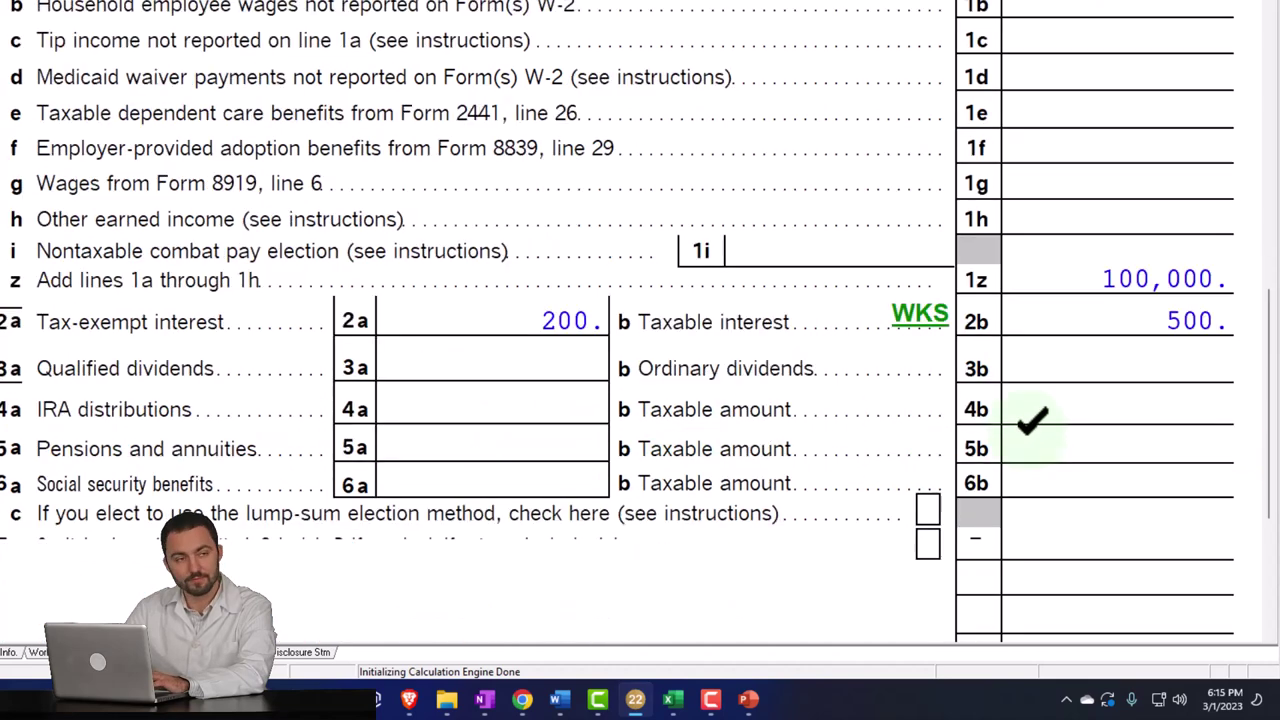
scroll(1035, 445, "down", 1)
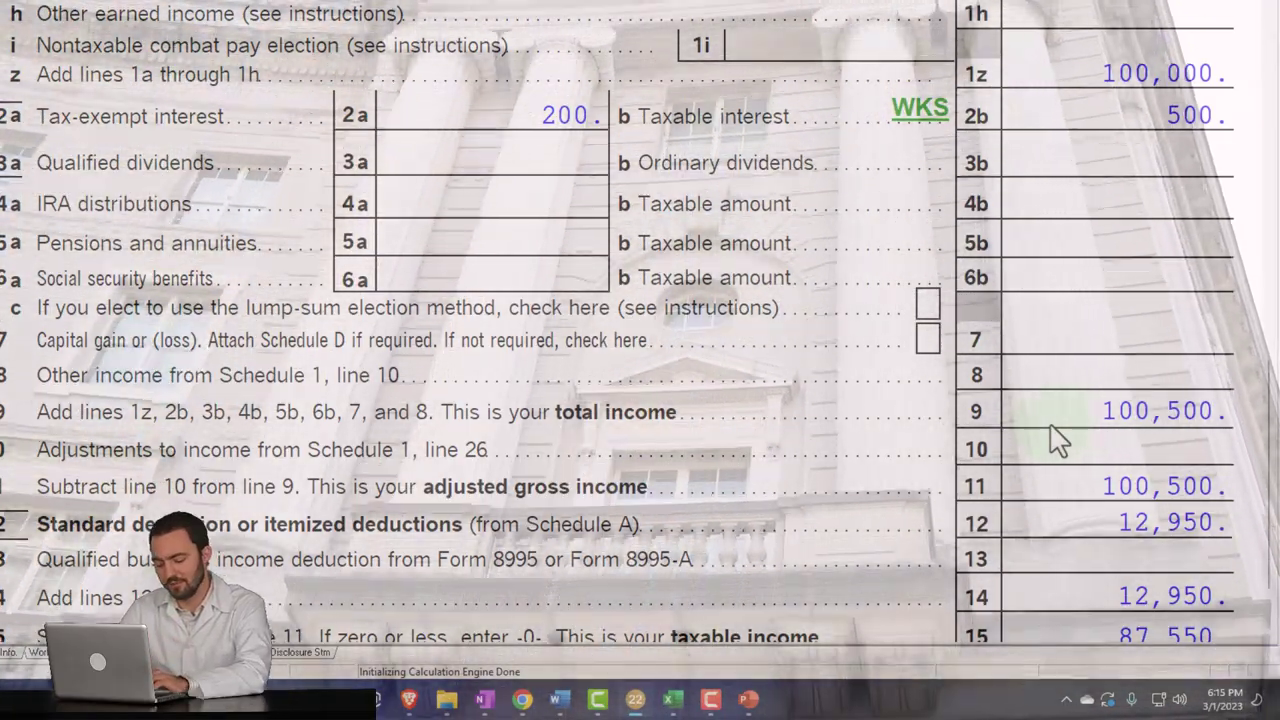
scroll(1058, 440, "down", 1)
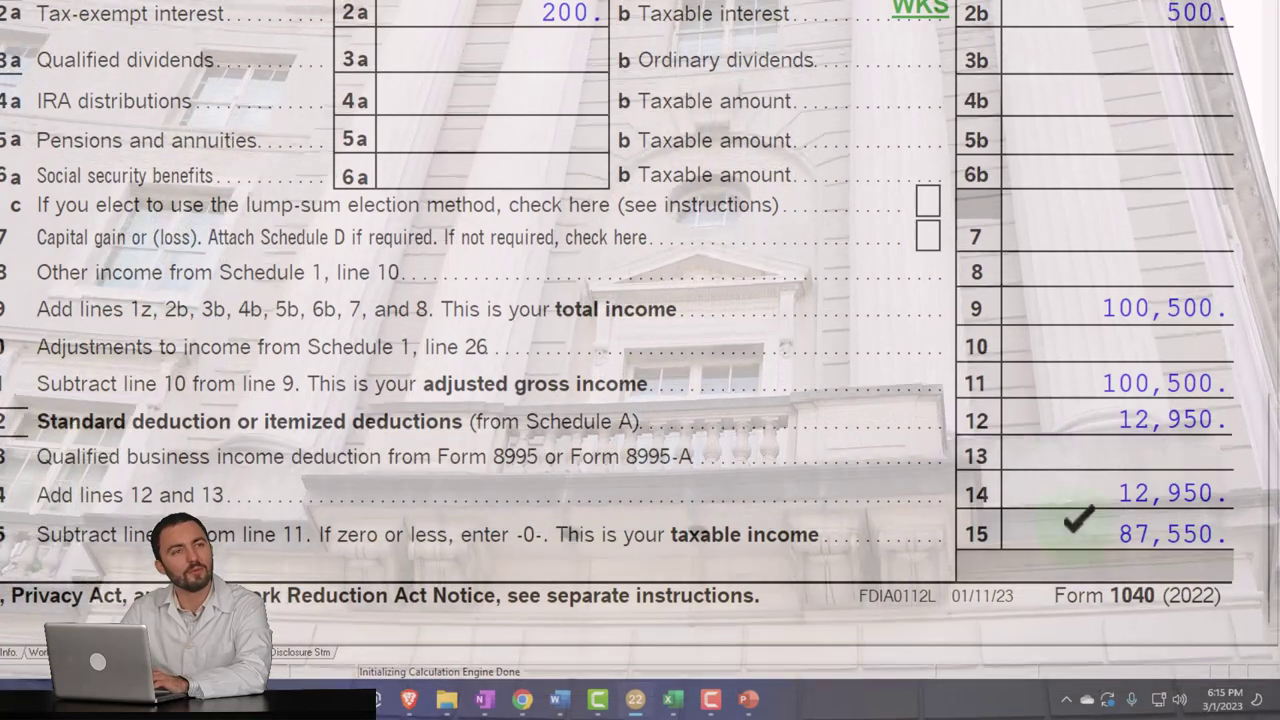
- Compare taxable income and tax in the Excel tax formula with pages 1 and 2 of Form 1040 in Lacerte
left_click(670, 702)
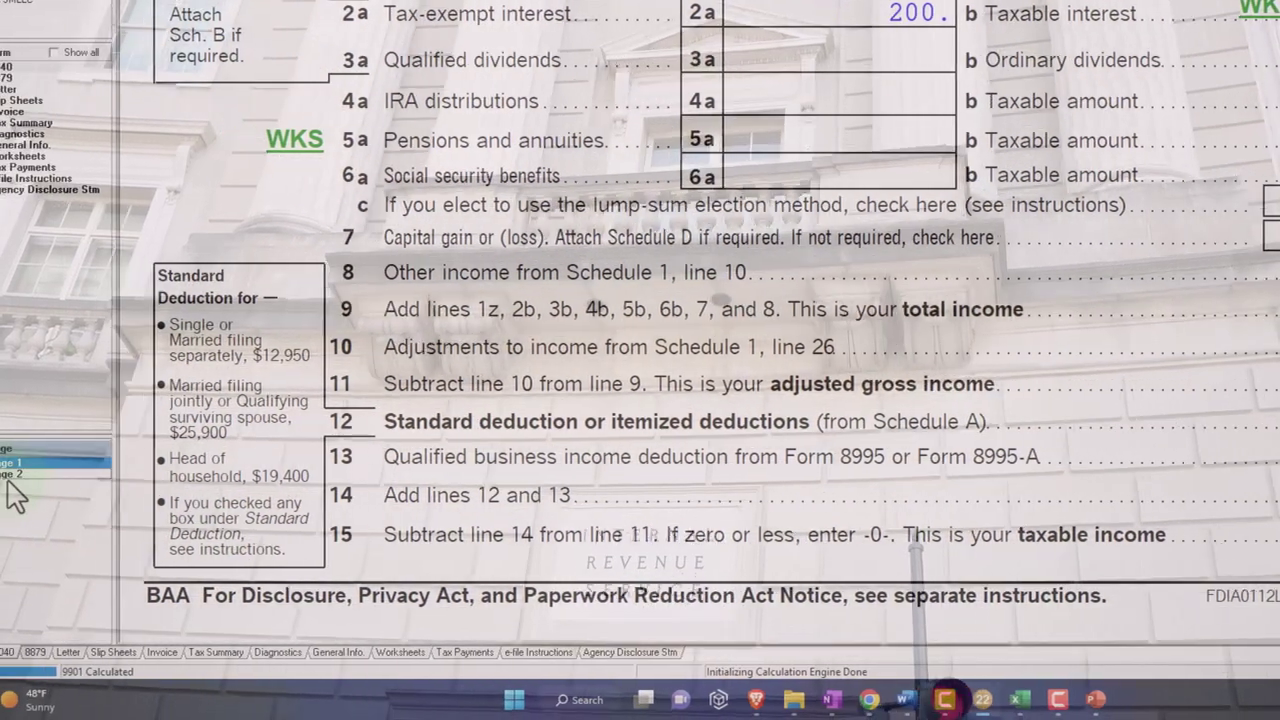
left_click(10, 475)
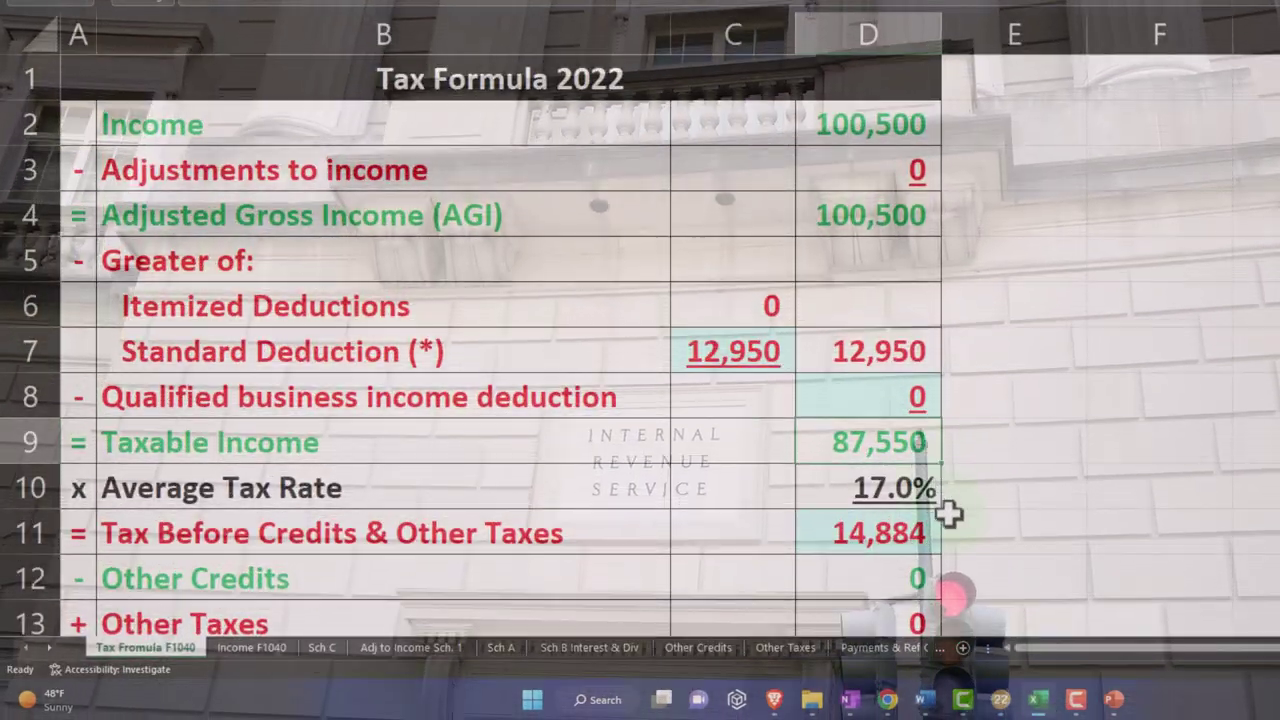
left_click(1000, 699)
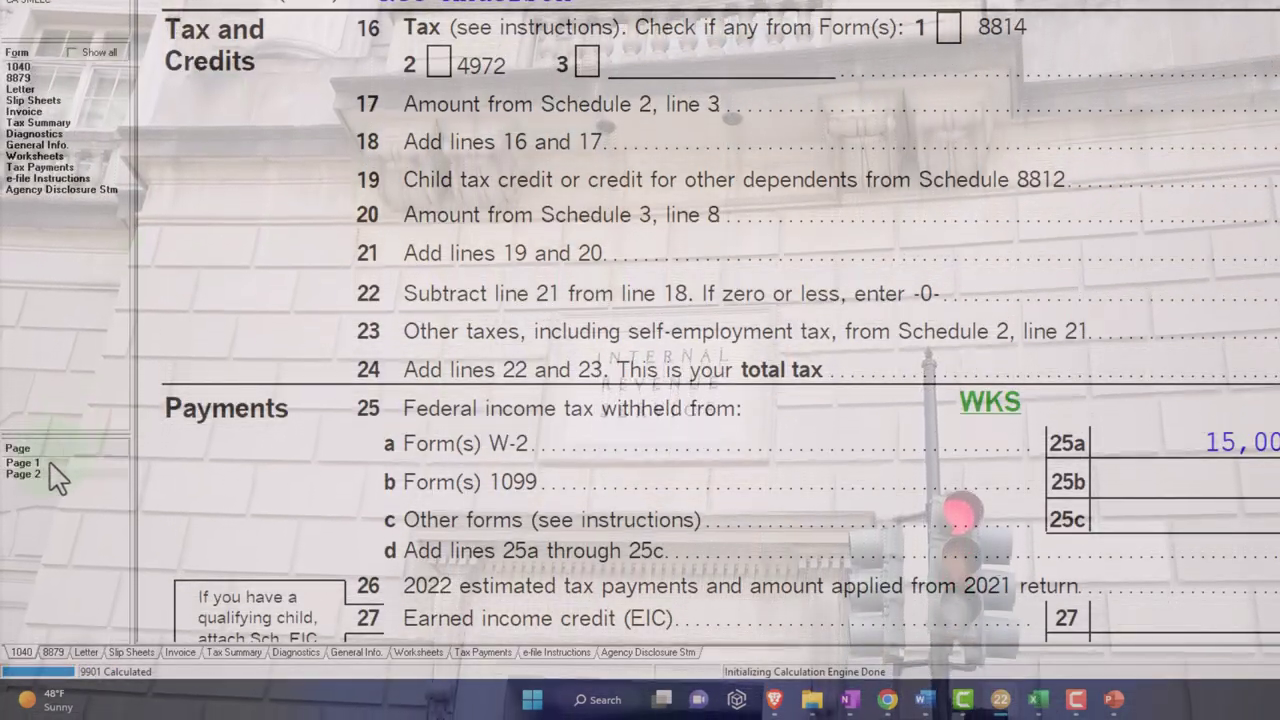
left_click(35, 463)
scroll(1140, 420, "down", 6)
scroll(1180, 405, "down", 3)
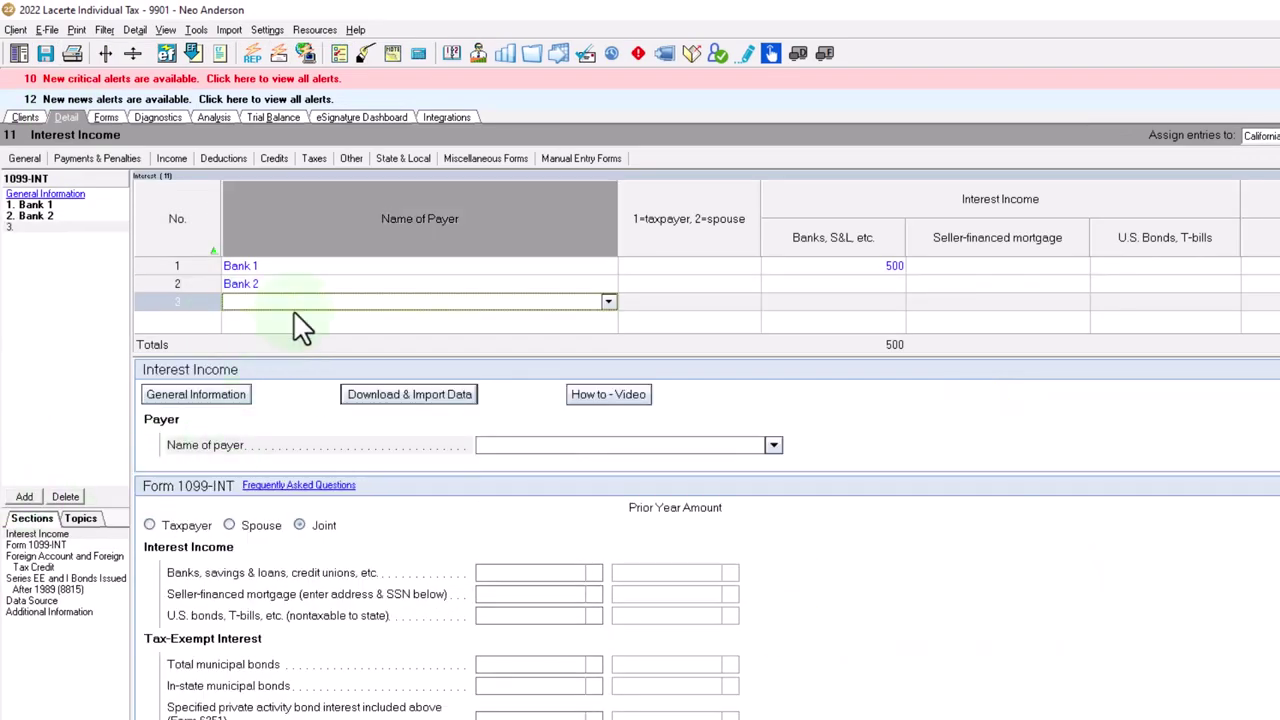
- Add Bank 3 as the third 1099-INT payer and set its Banks, S&L, etc. interest to 1200
type("k 3")
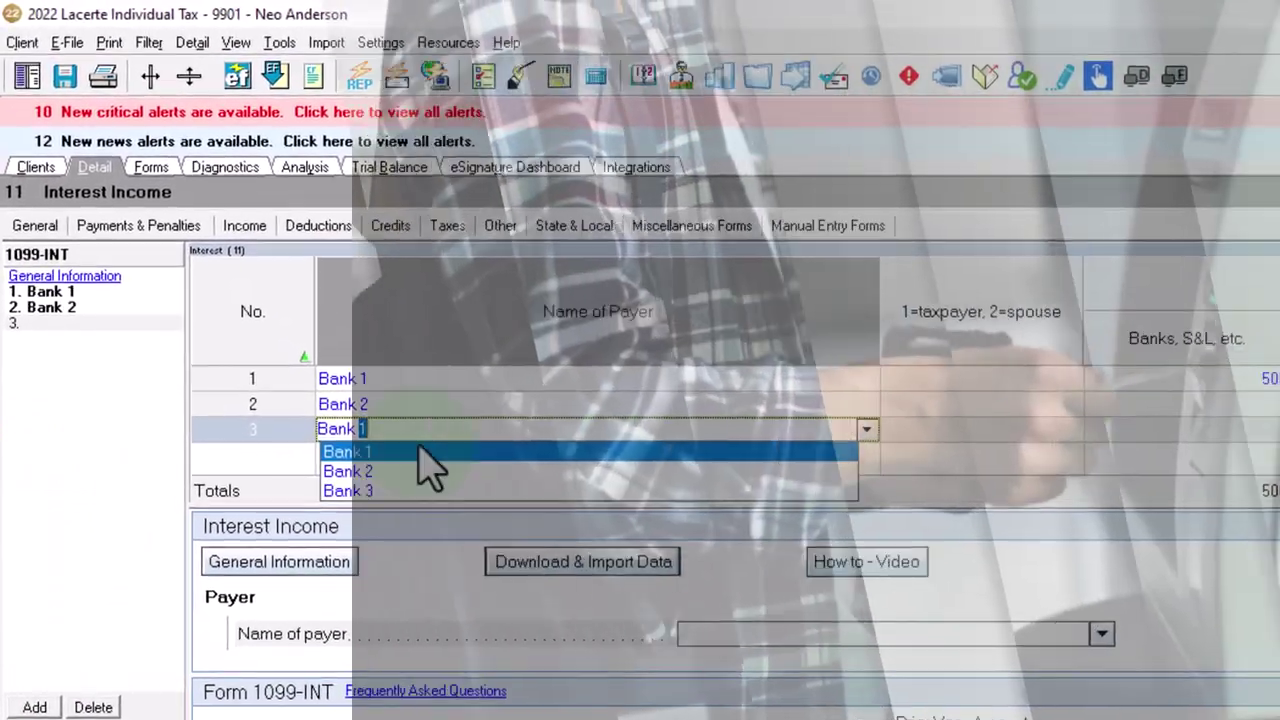
key("Return")
key("Tab")
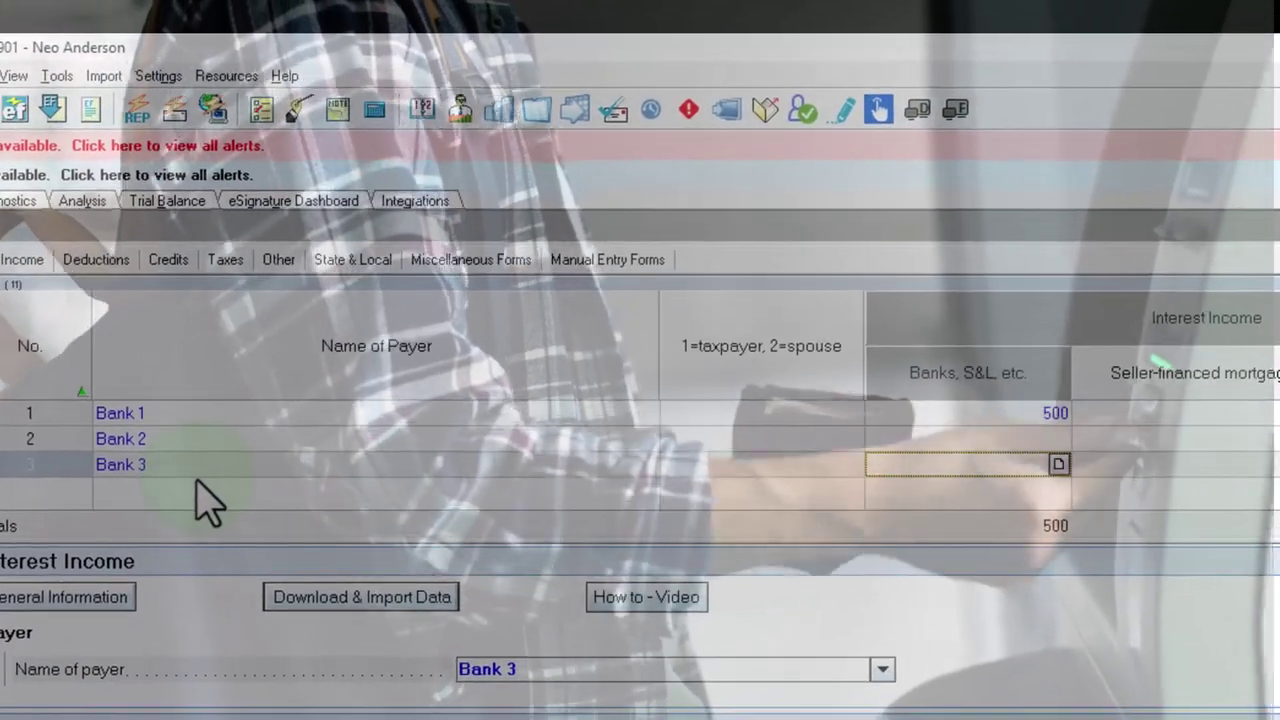
type("1000")
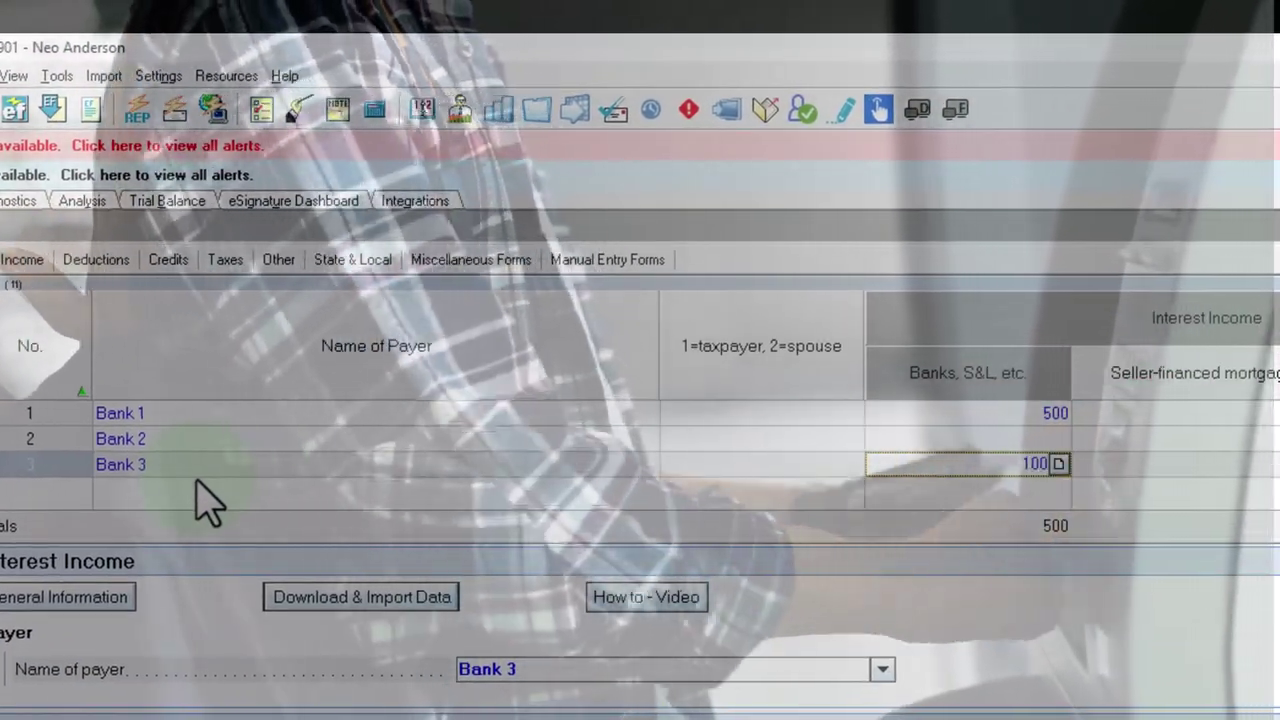
key("Tab")
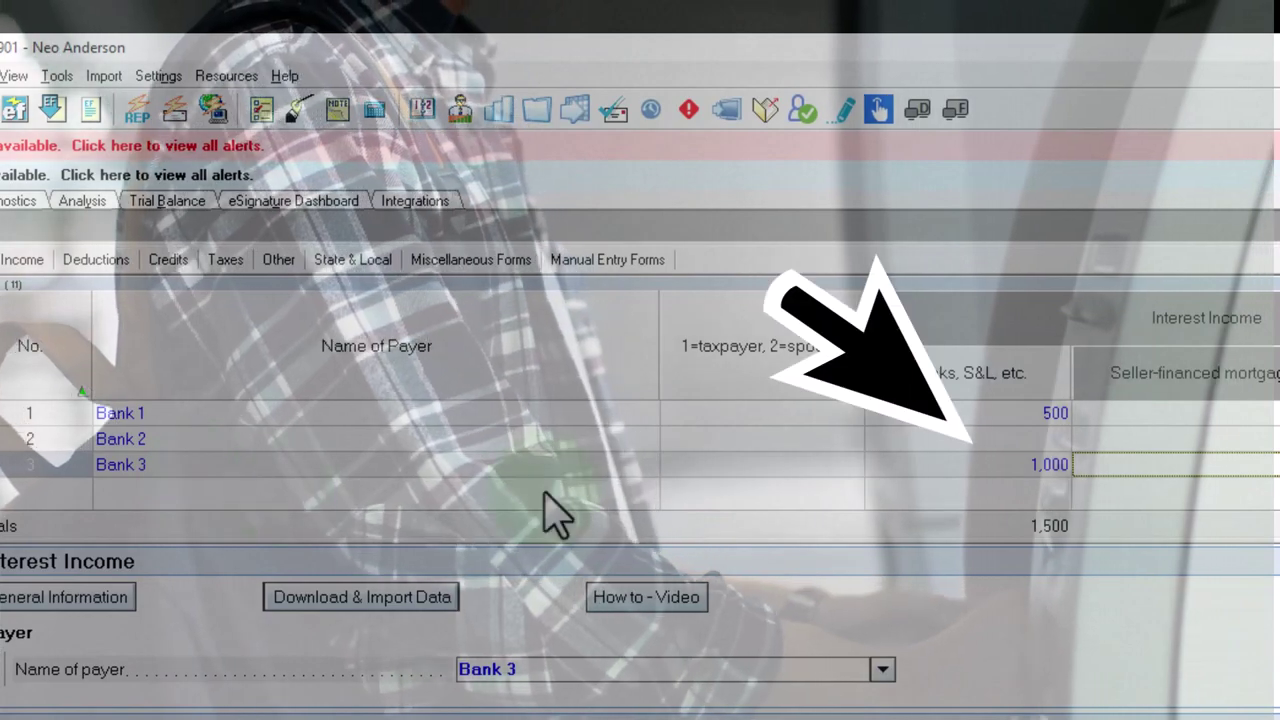
left_click(941, 474)
type("1200")
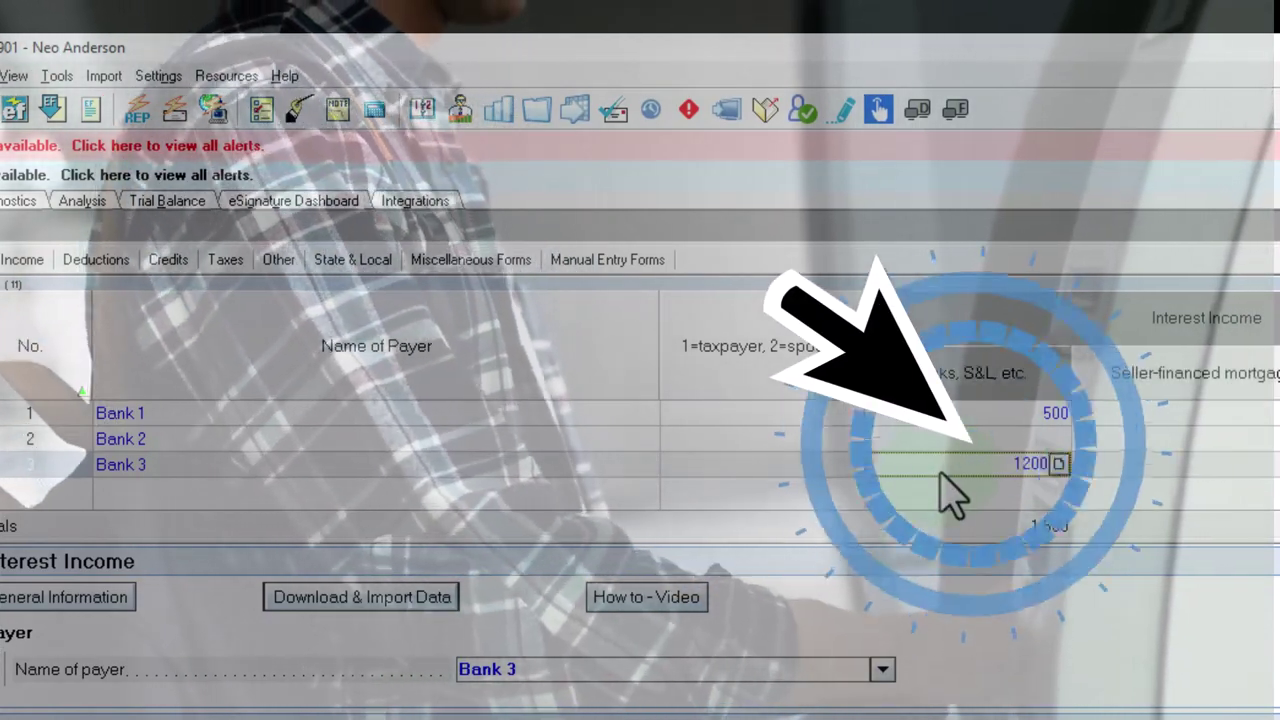
key("Tab")
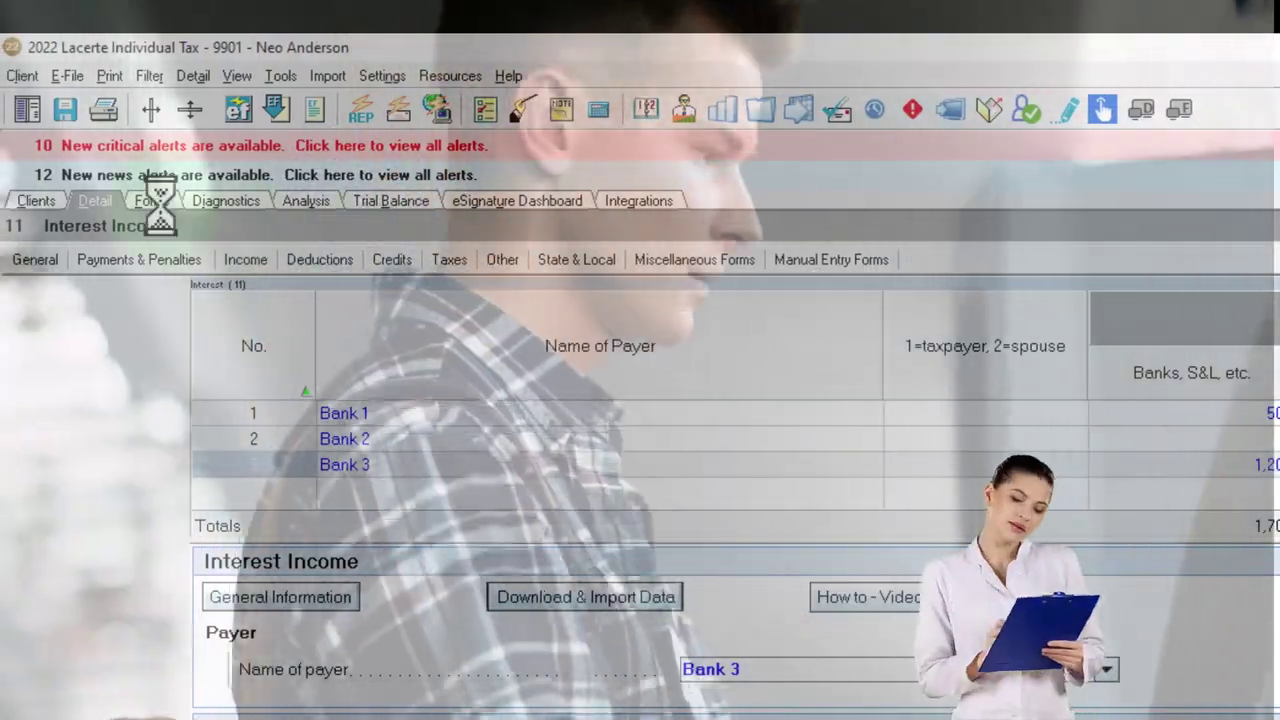
- Open the forms view and examine the payers and total interest on Schedule B
left_click(95, 200)
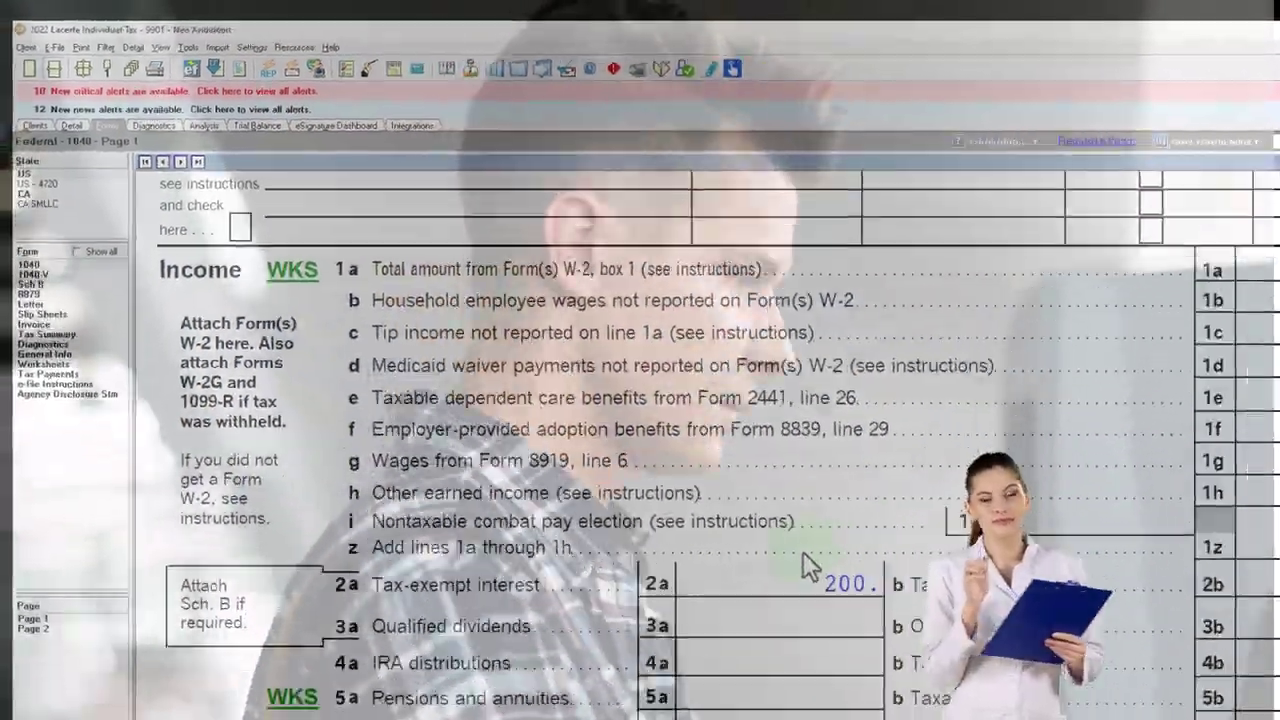
scroll(803, 551, "down", 2)
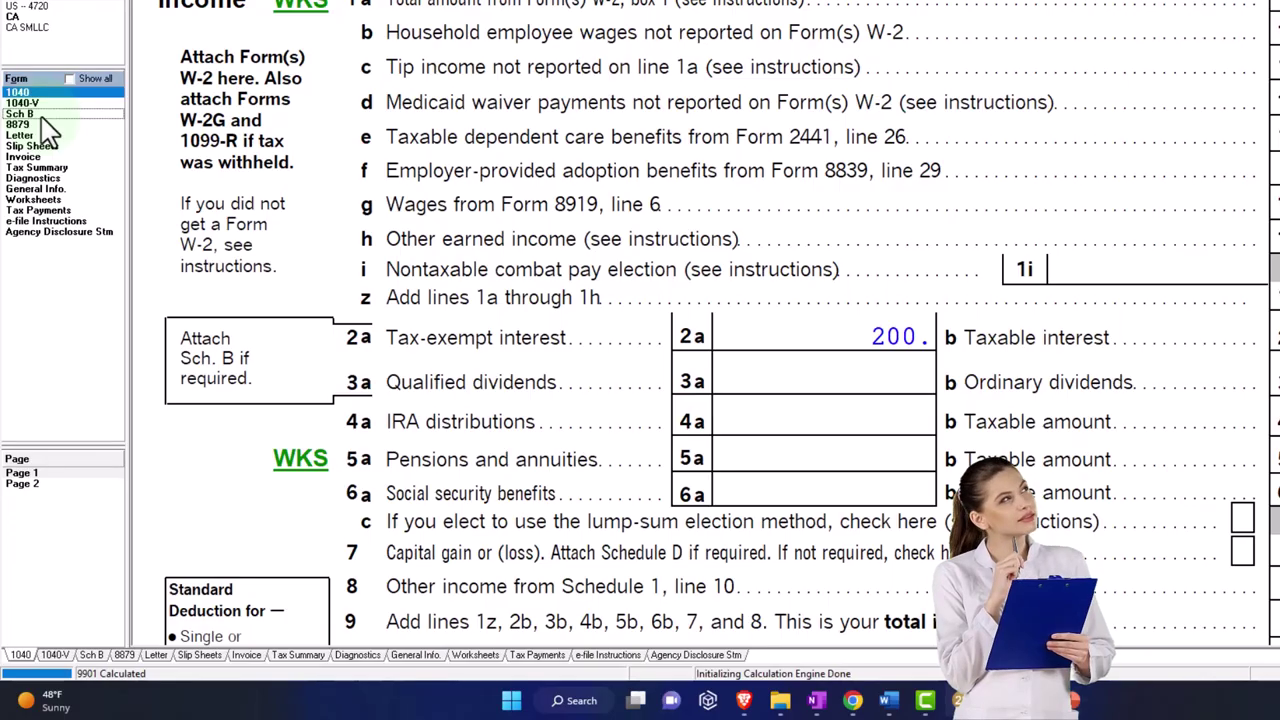
left_click(40, 115)
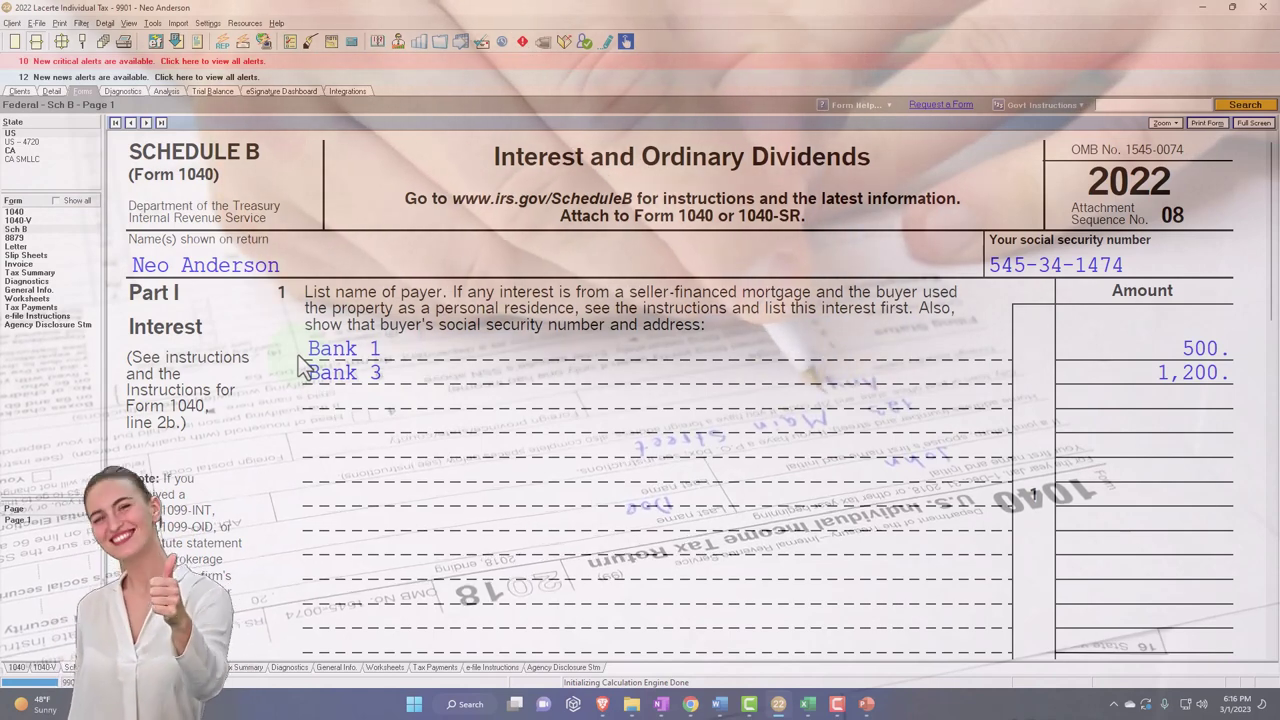
scroll(680, 400, "down", 3)
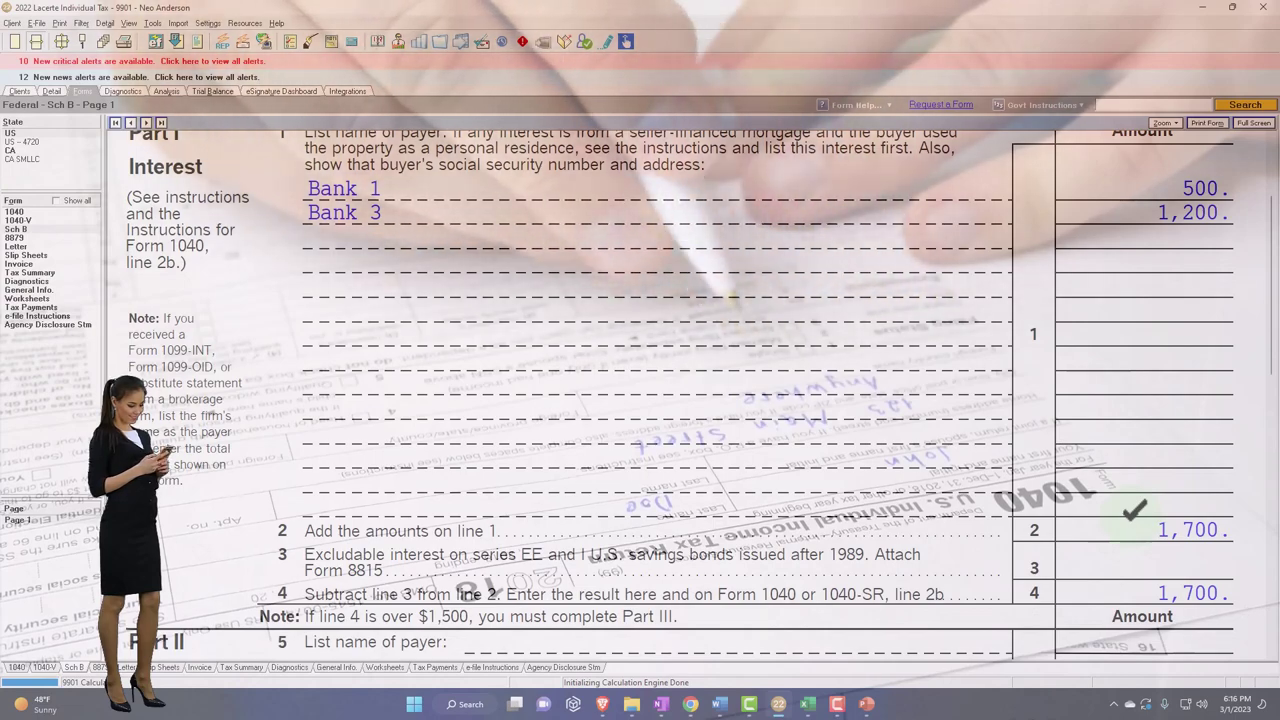
- Return to Form 1040 page 1 and check taxable interest on line 2b and total income on line 9
left_click(18, 212)
scroll(737, 430, "down", 10)
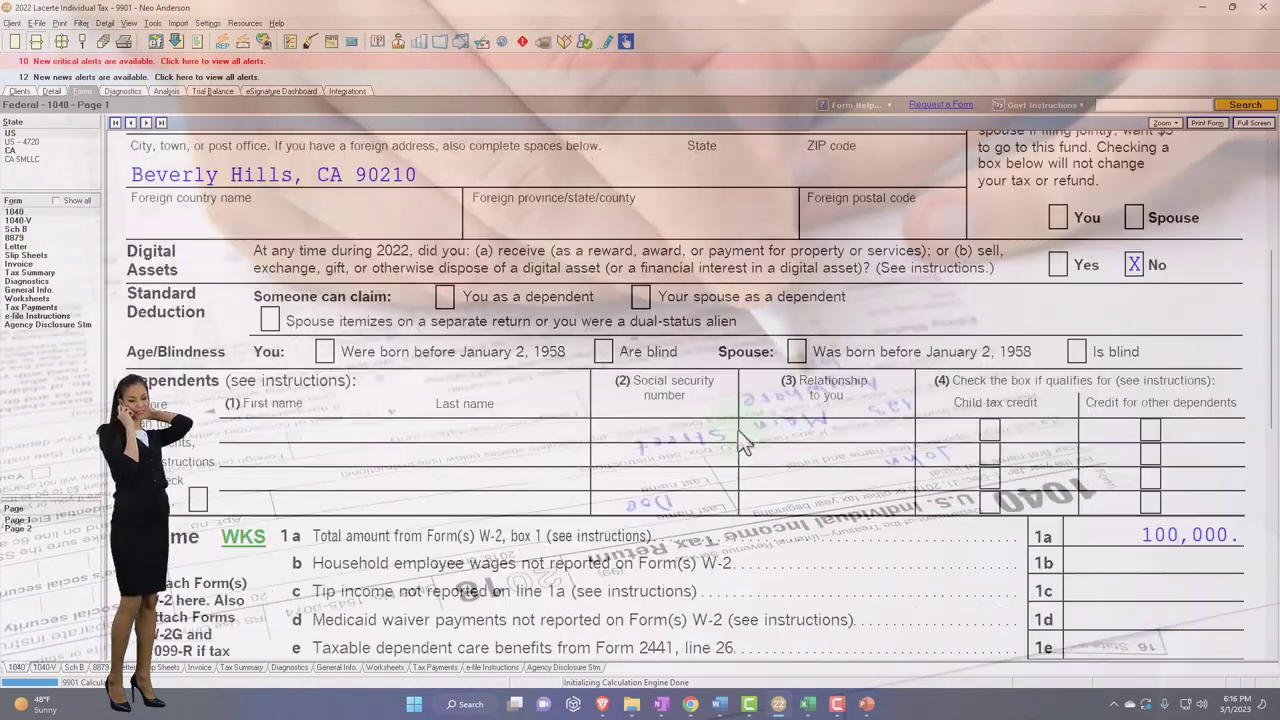
scroll(740, 440, "down", 5)
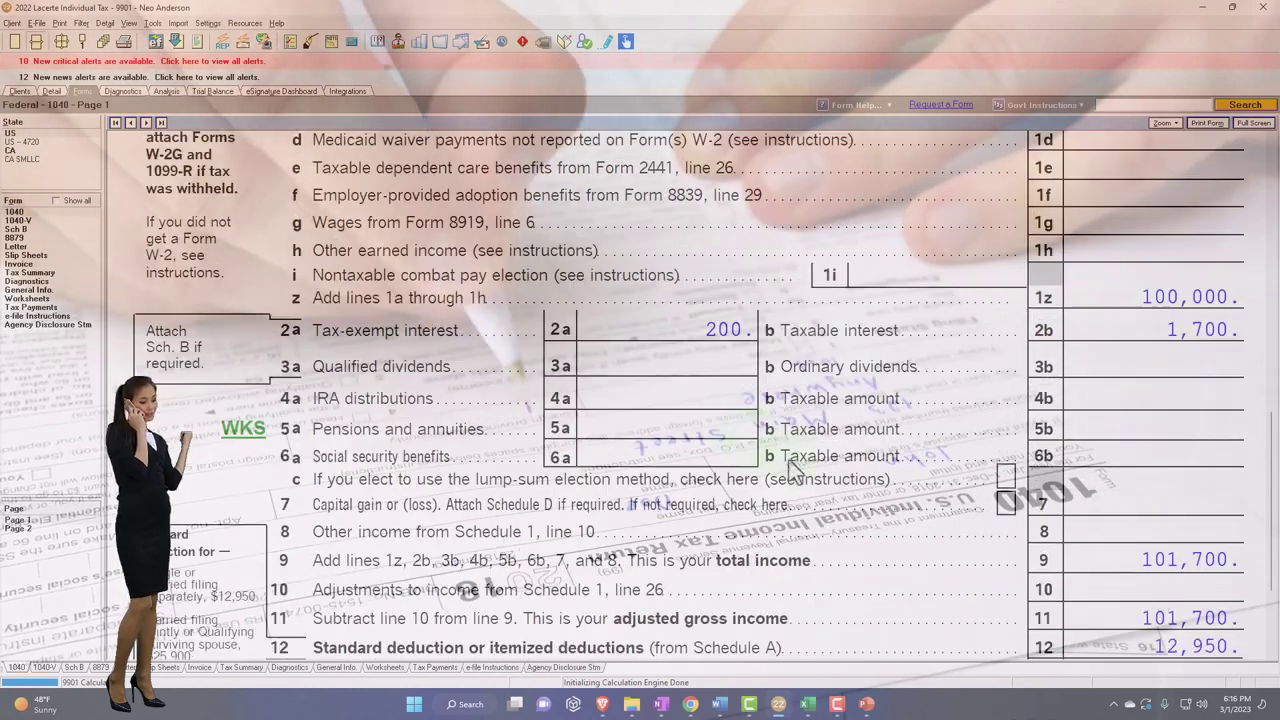
- Switch to the Excel tax worksheet and label the second interest payer in A5 of the Schedule B sheet as bank 2
left_click(808, 704)
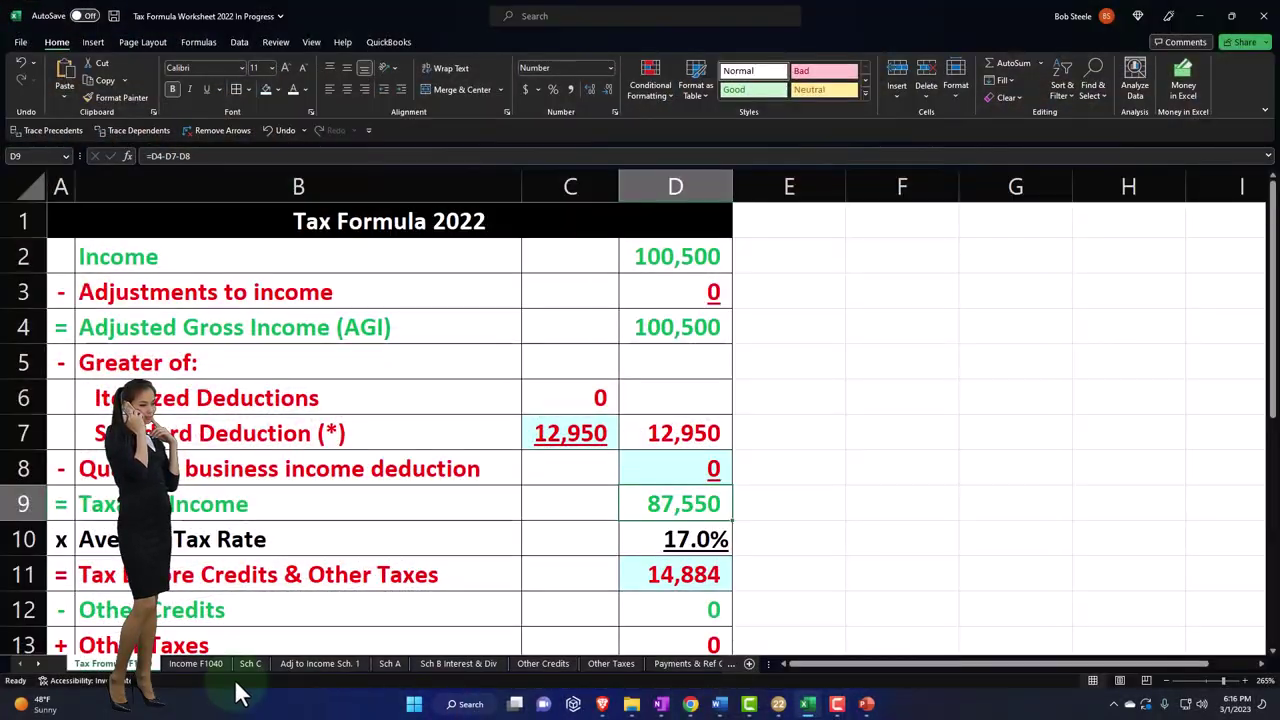
left_click(450, 663)
scroll(407, 606, "up", 4)
scroll(346, 566, "up", 2)
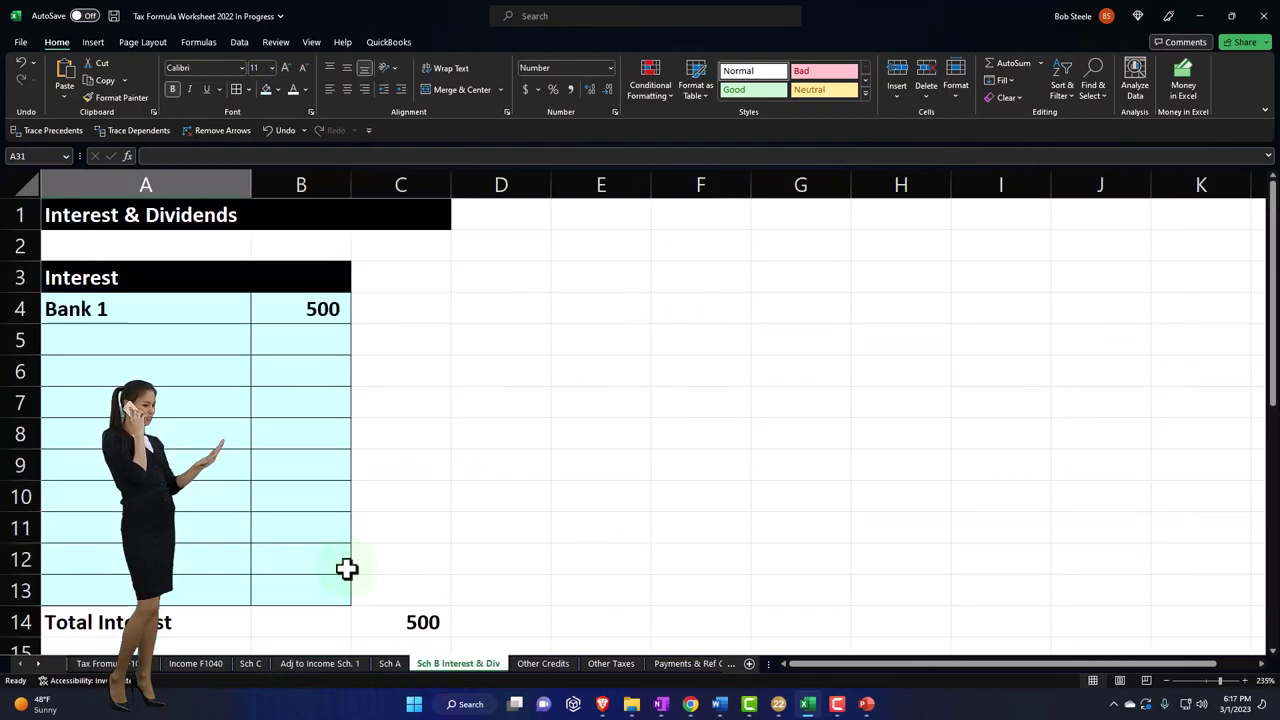
left_click(110, 335)
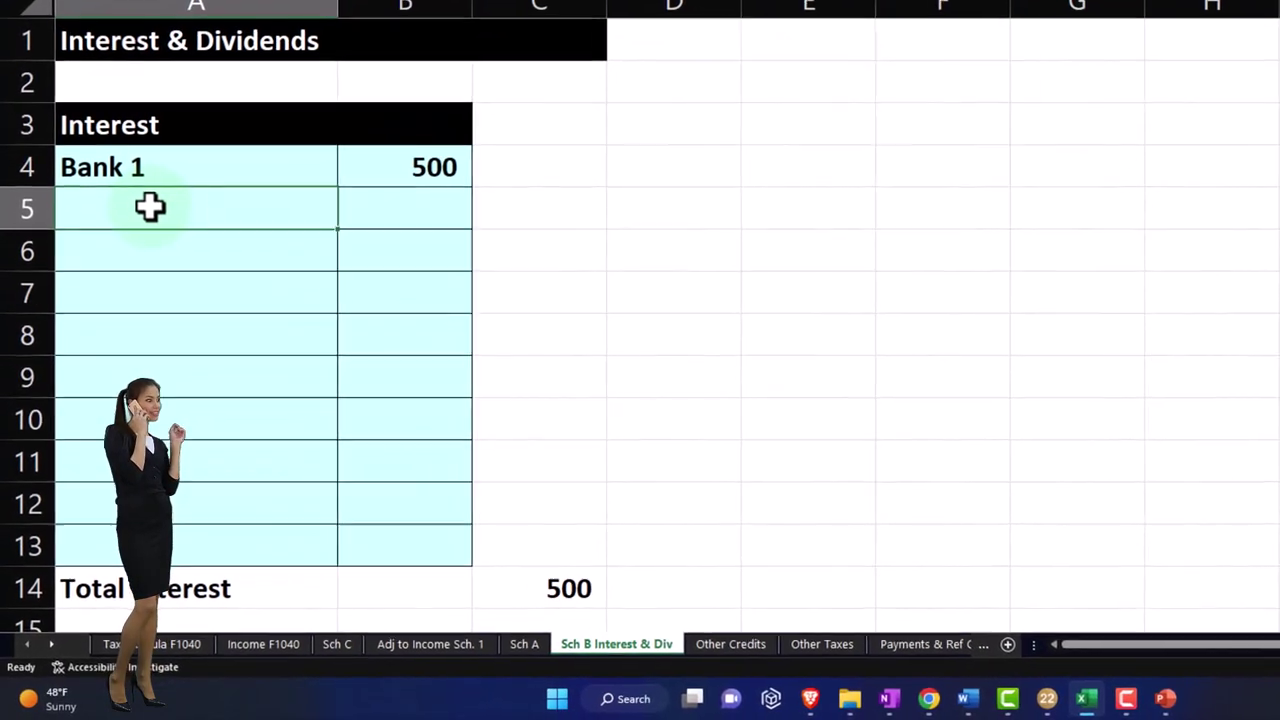
type("bak")
key("BackSpace")
key("BackSpace")
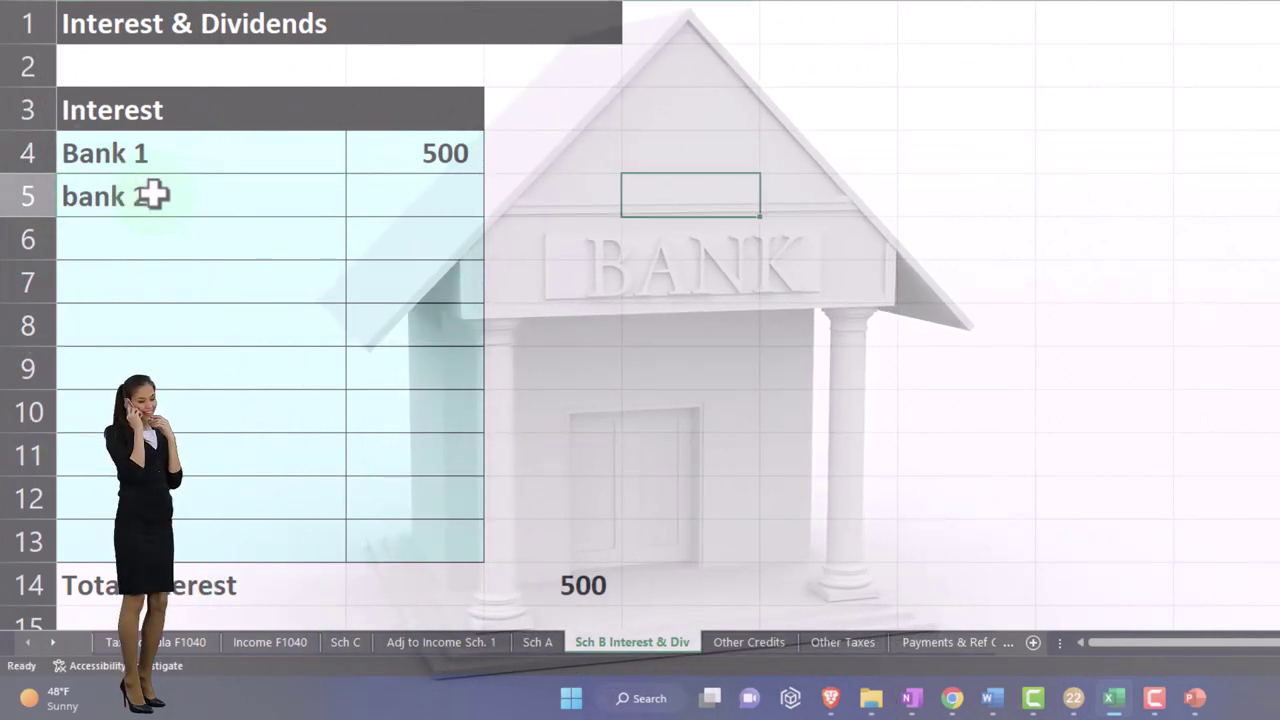
- Enter bank 2's exempt interest of 200 in E5, outside the taxable interest table
key("Right")
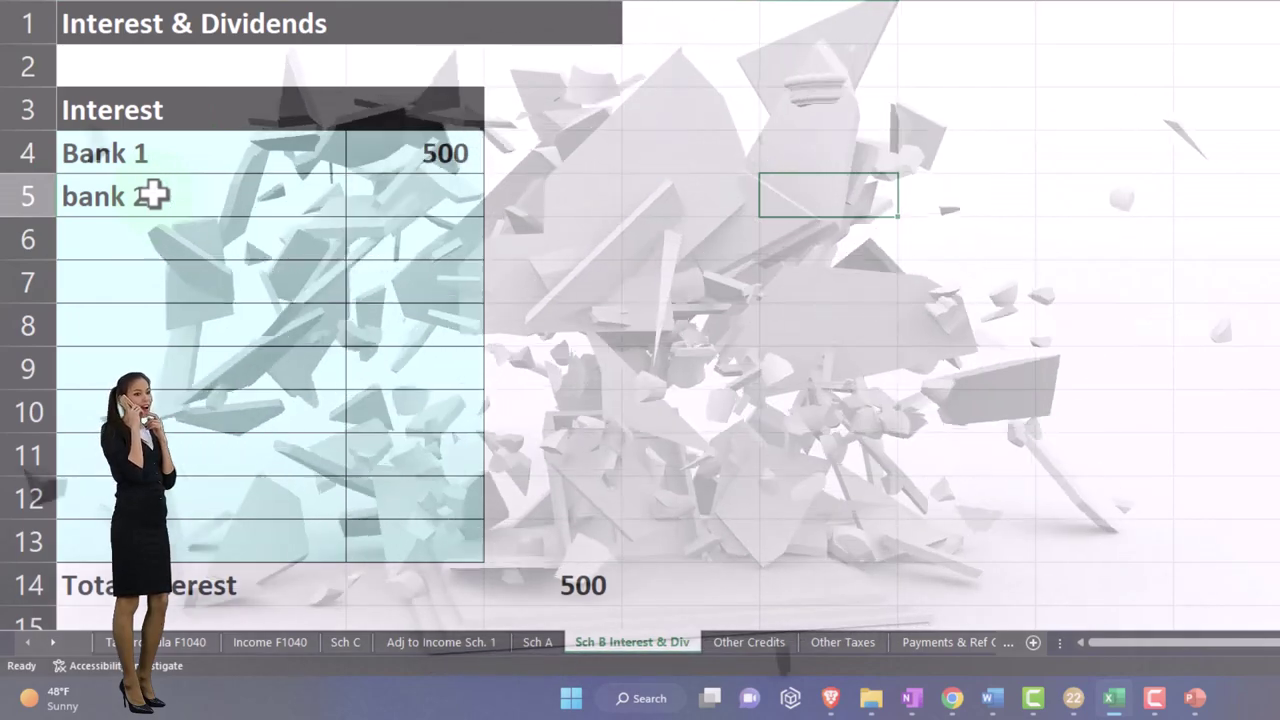
type("1")
key("Right")
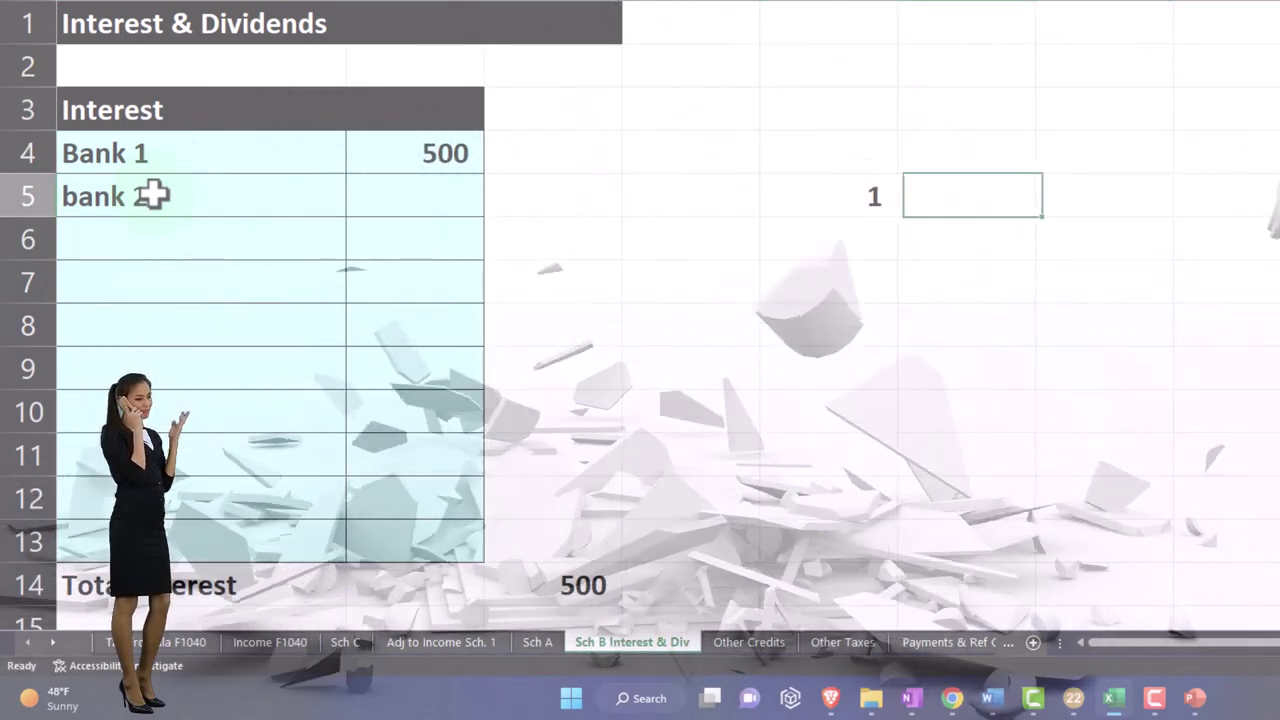
key("Left")
type("200")
key("Return")
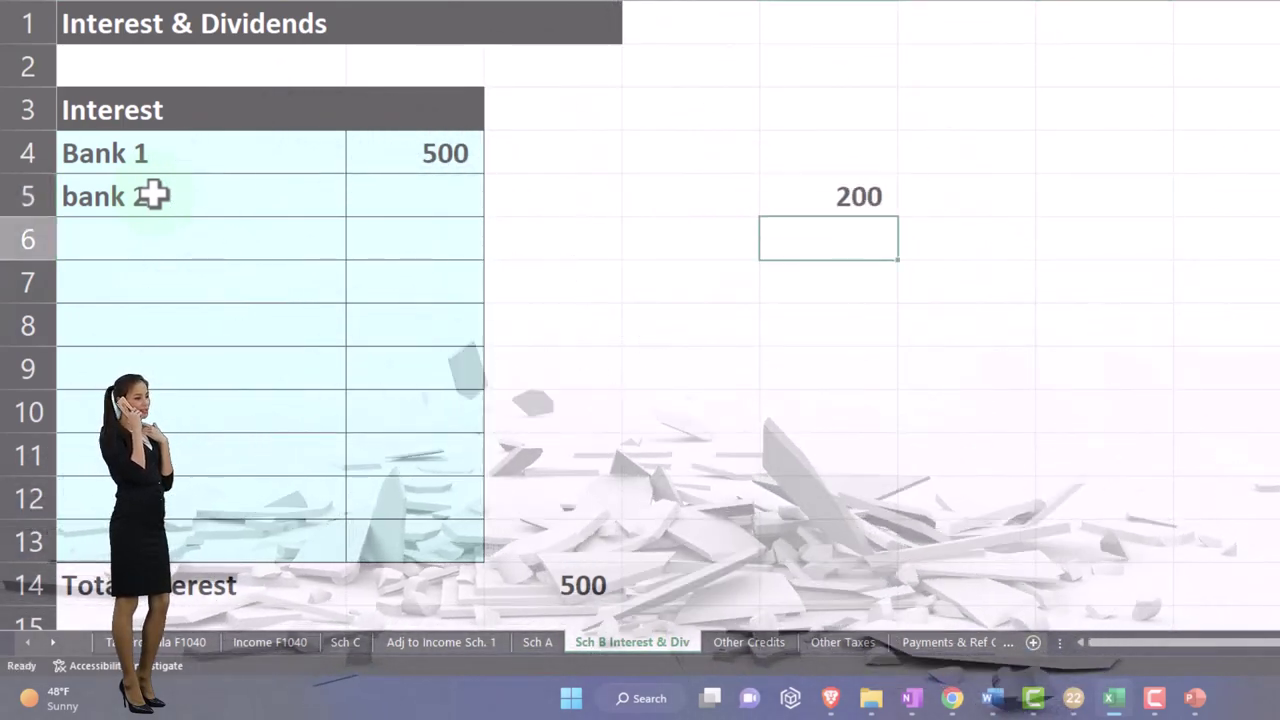
- Format E4:E13 with the light blue fill and cell borders, and head the column Exempt in E3
left_click_drag(808, 160, 808, 546)
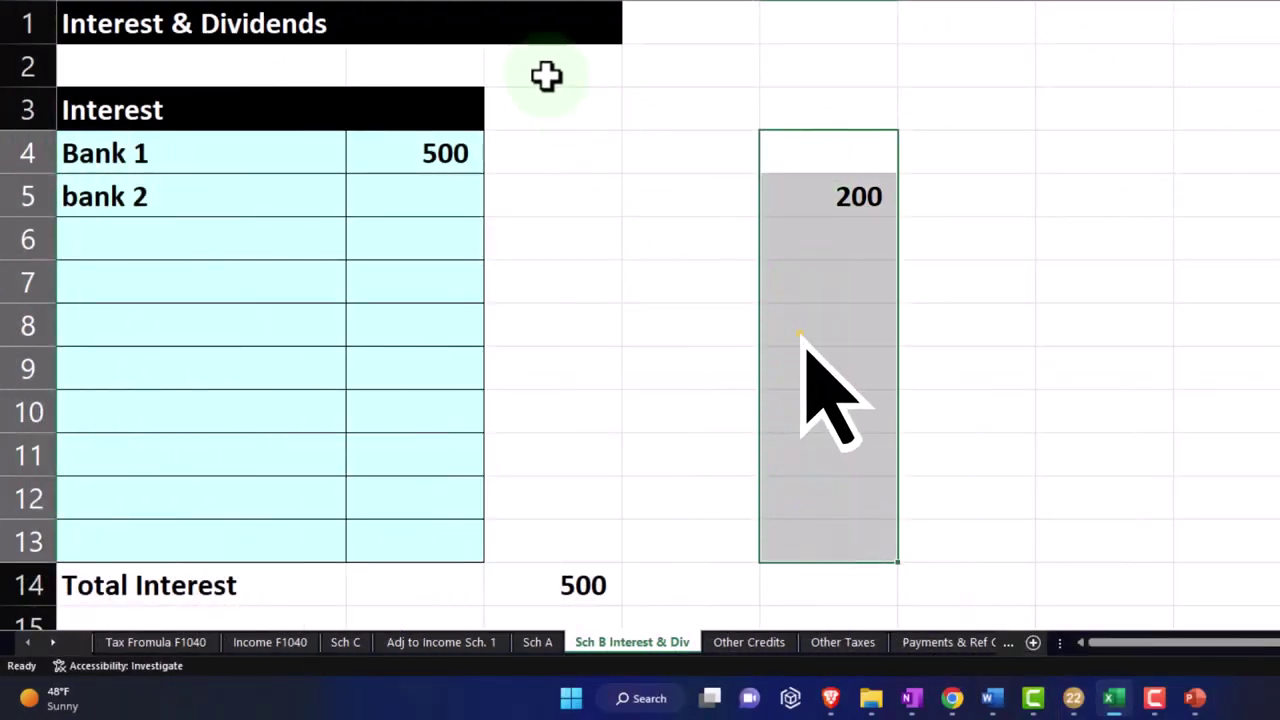
key("F4")
left_click(807, 104)
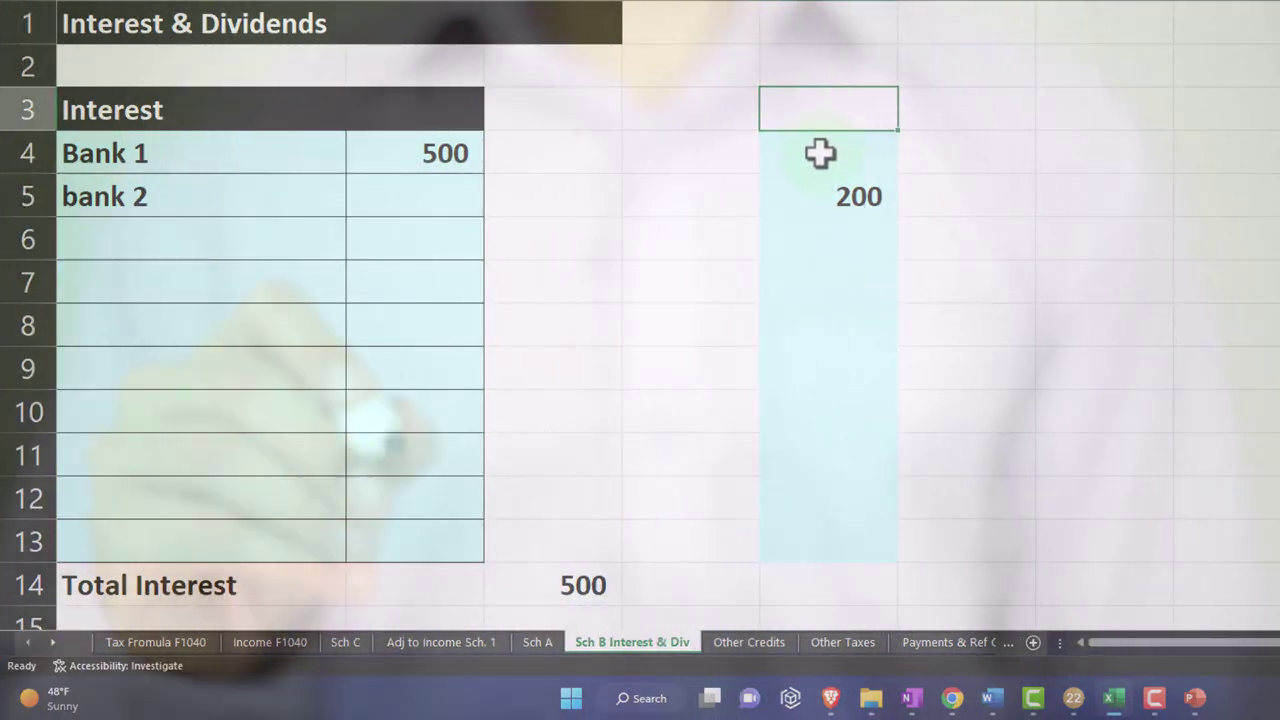
left_click_drag(820, 151, 820, 540)
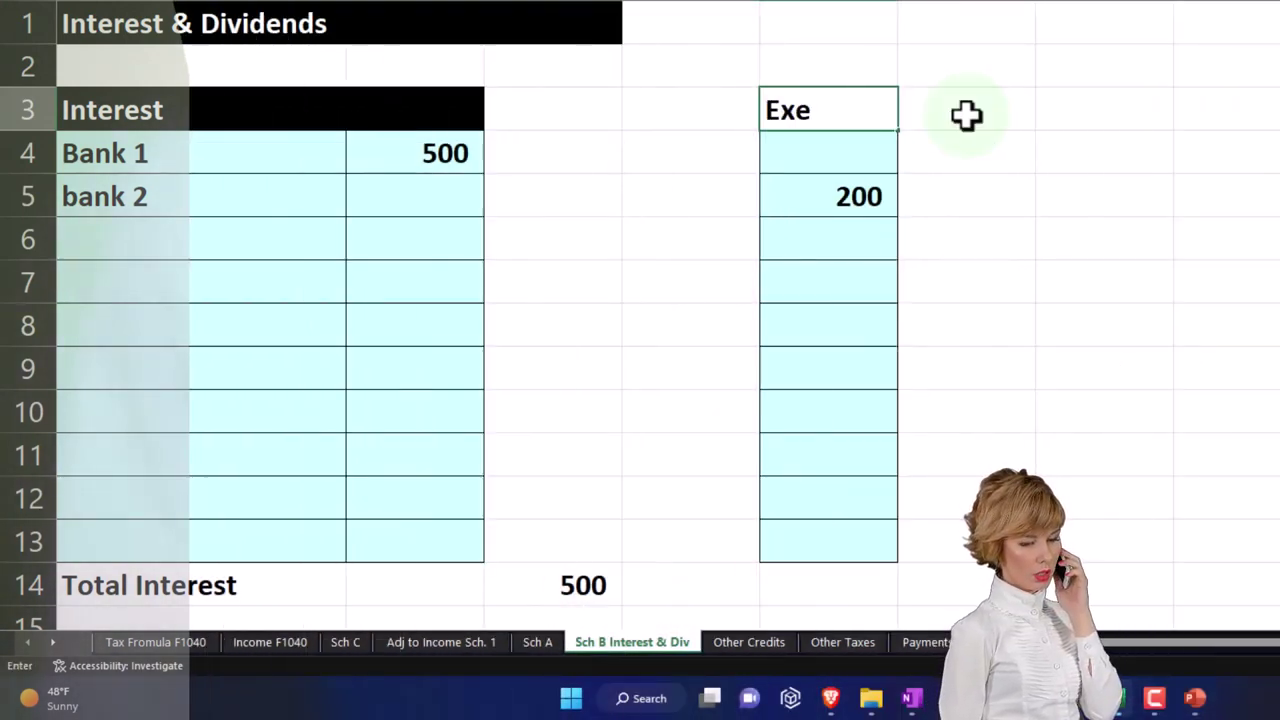
type("pt")
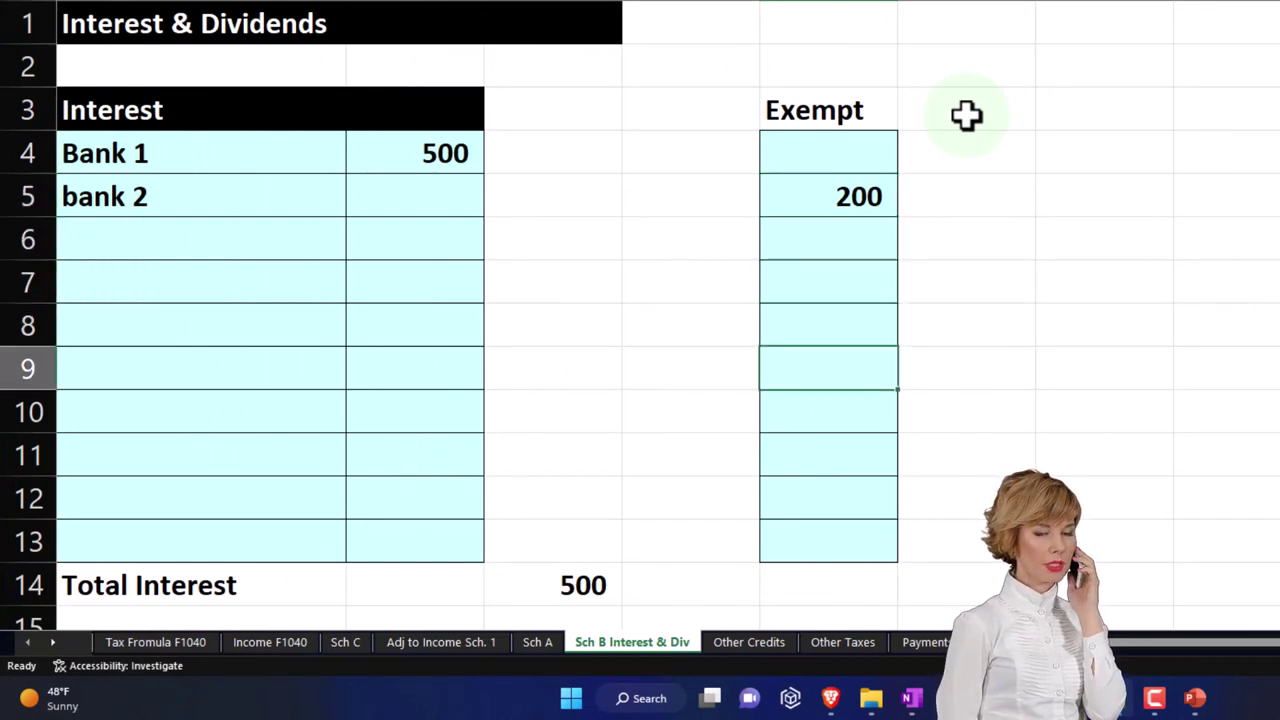
- Add Bank 3 as the third interest payer in row 6 with 1200 of interest
key("Left")
key("Left")
key("Left")
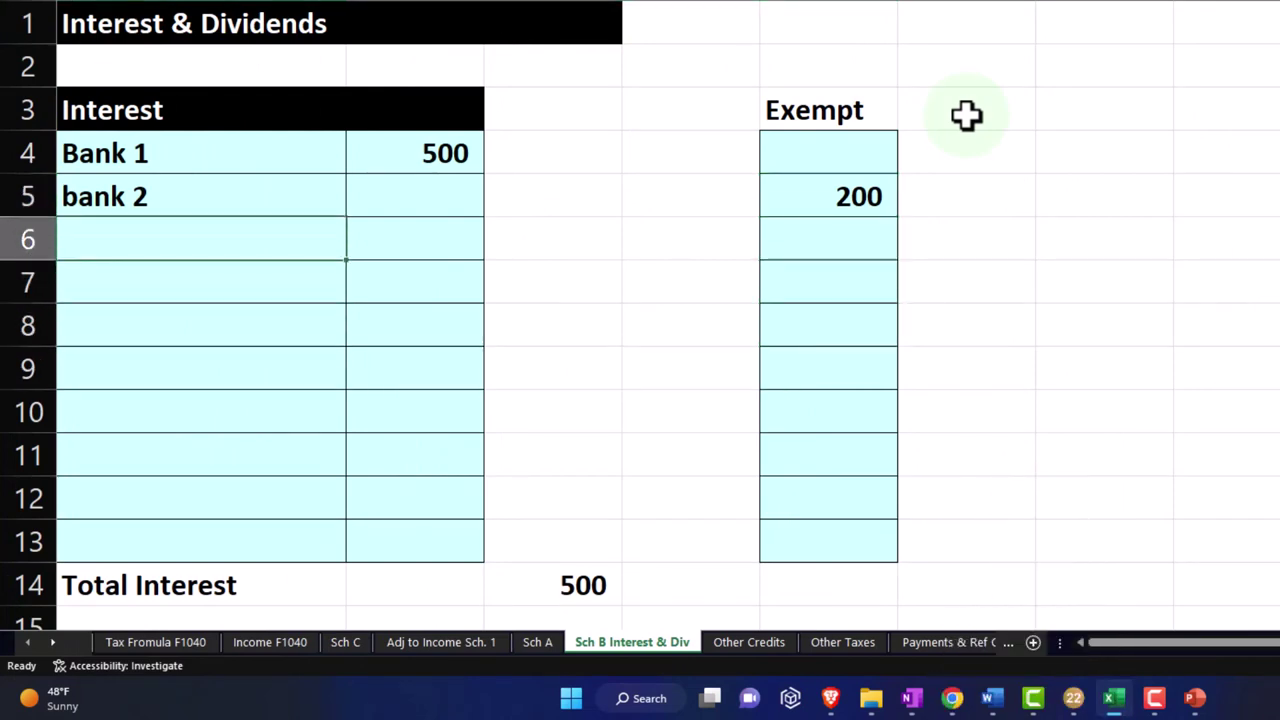
type("Bank 3")
key("Tab")
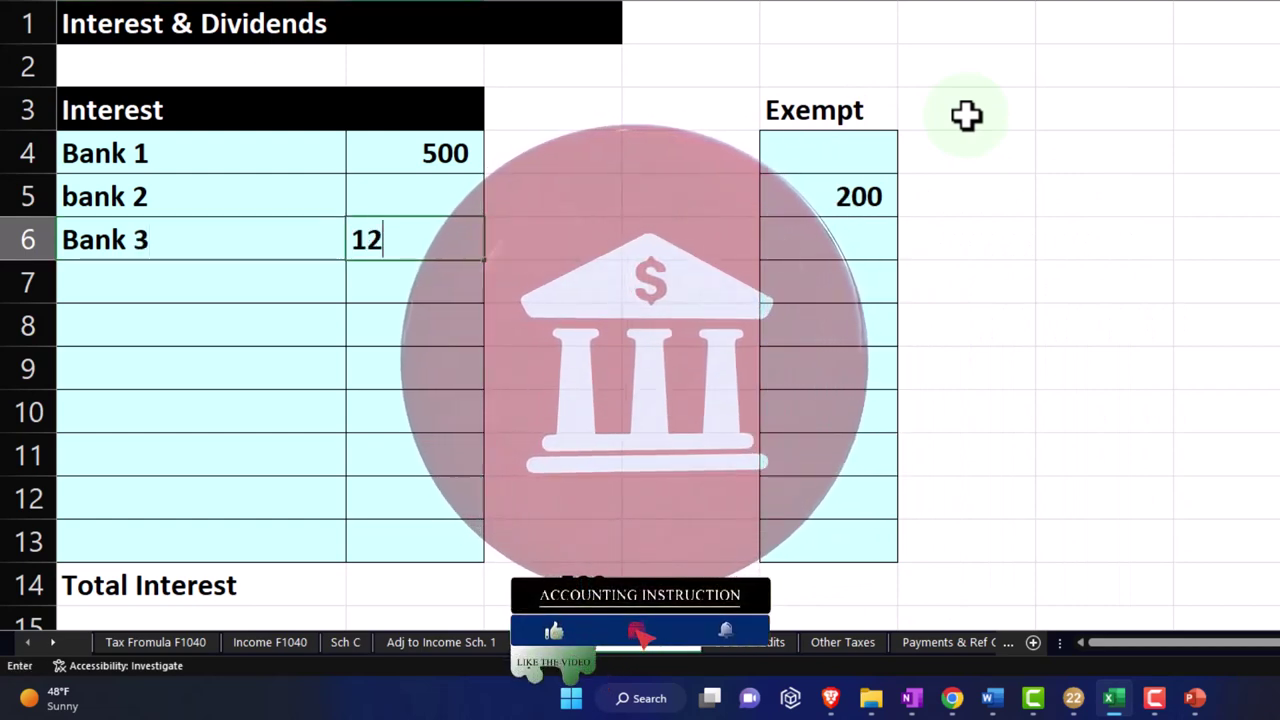
key("Return")
- Total the Exempt column in E14 with a SUM formula over the cells above
key("Down")
key("Down")
key("Down")
key("Down")
key("Down")
key("Down")
key("Down")
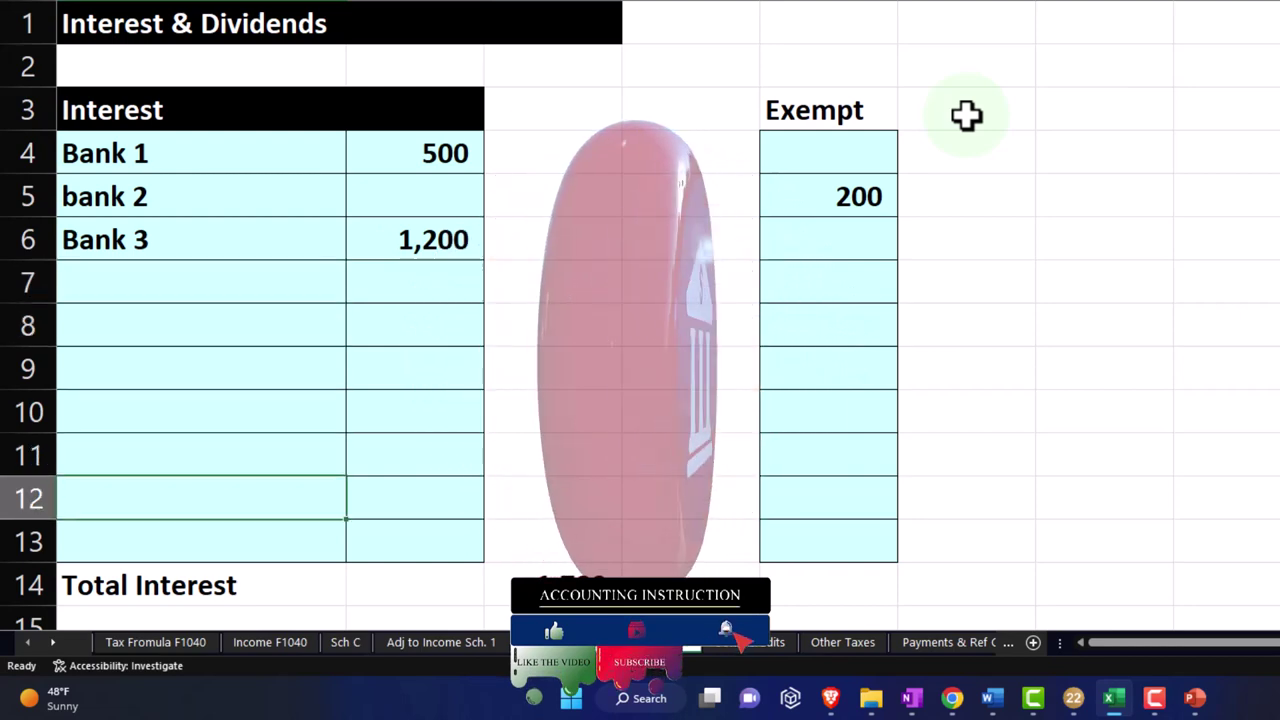
key("Right")
key("Right")
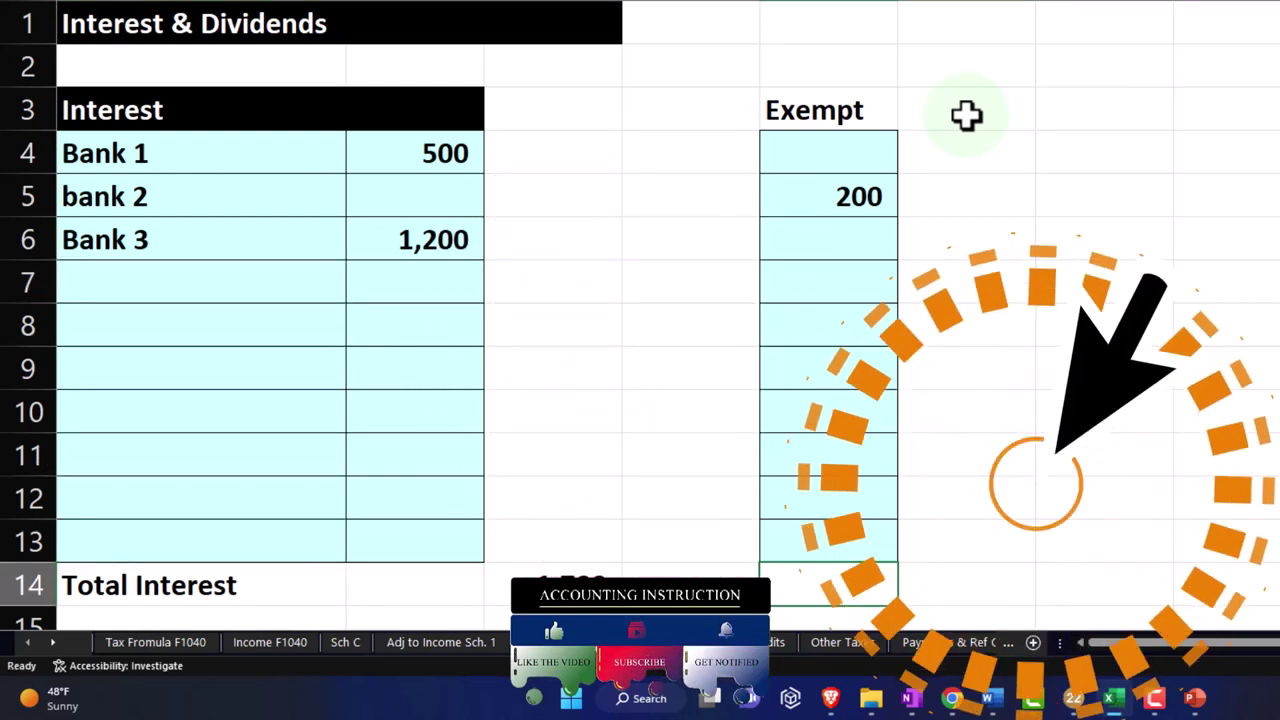
type("=sum(")
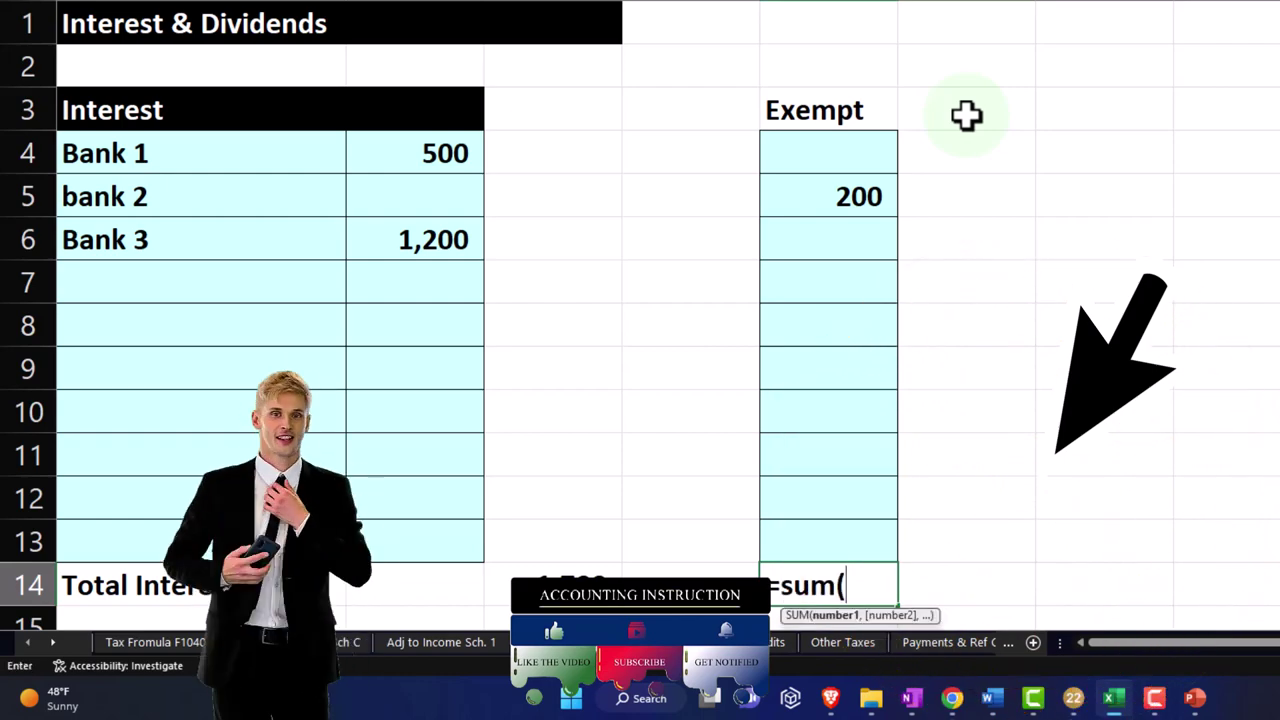
key("shift+Up")
key("shift+Up")
key("shift+Up")
key("shift+Up")
key("Return")
key("Up")
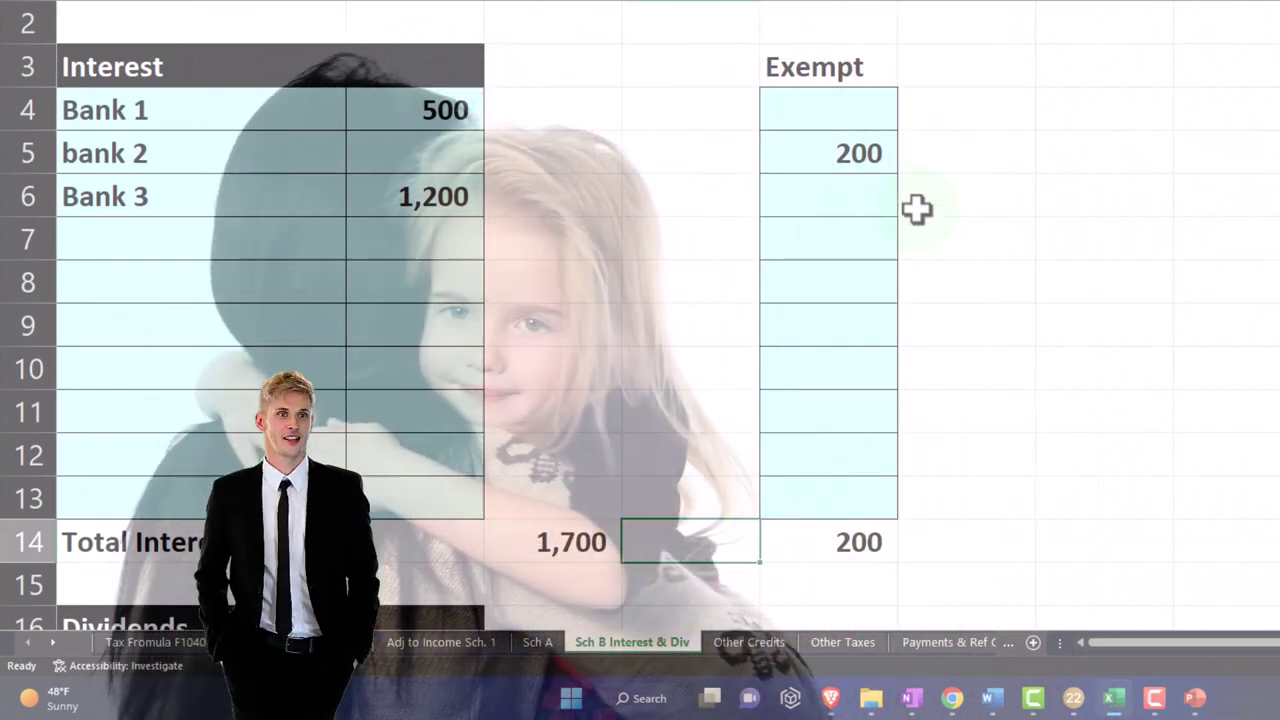
- Review total interest and dividends on the Schedule B sheet and trace income through to taxable income on the tax formula sheet
left_click(638, 521)
scroll(638, 521, "down", 5)
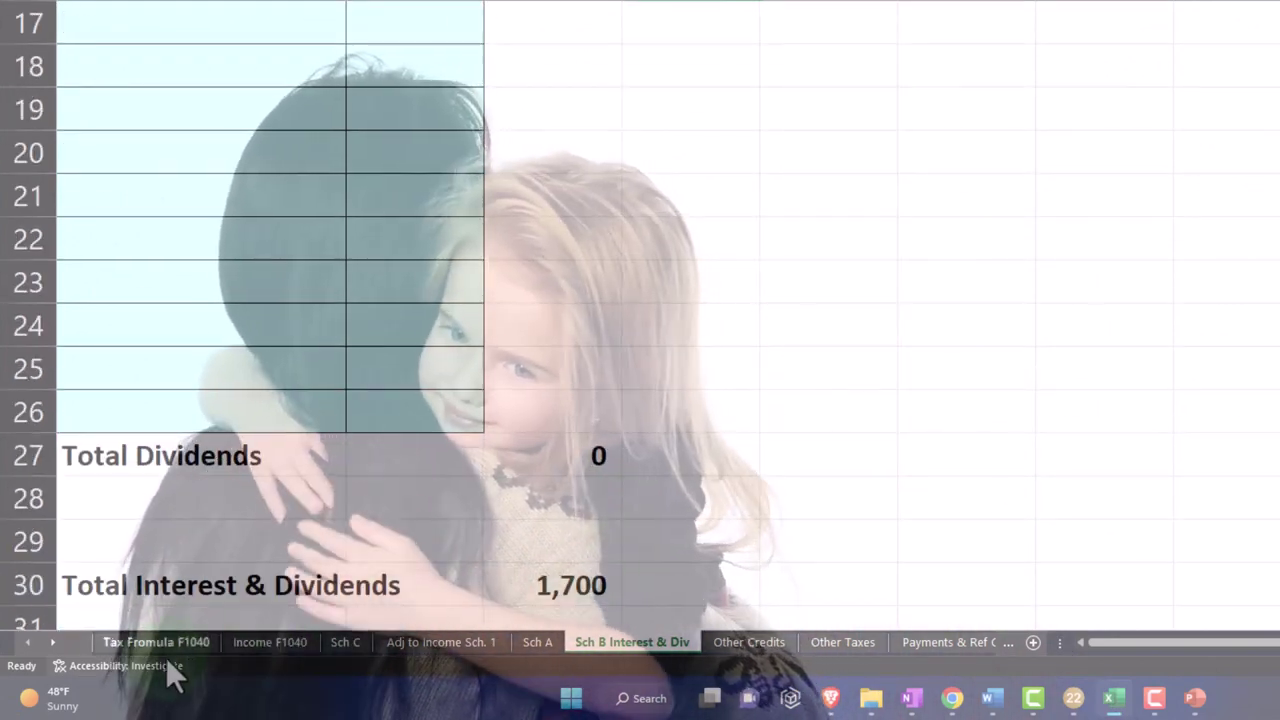
left_click(155, 642)
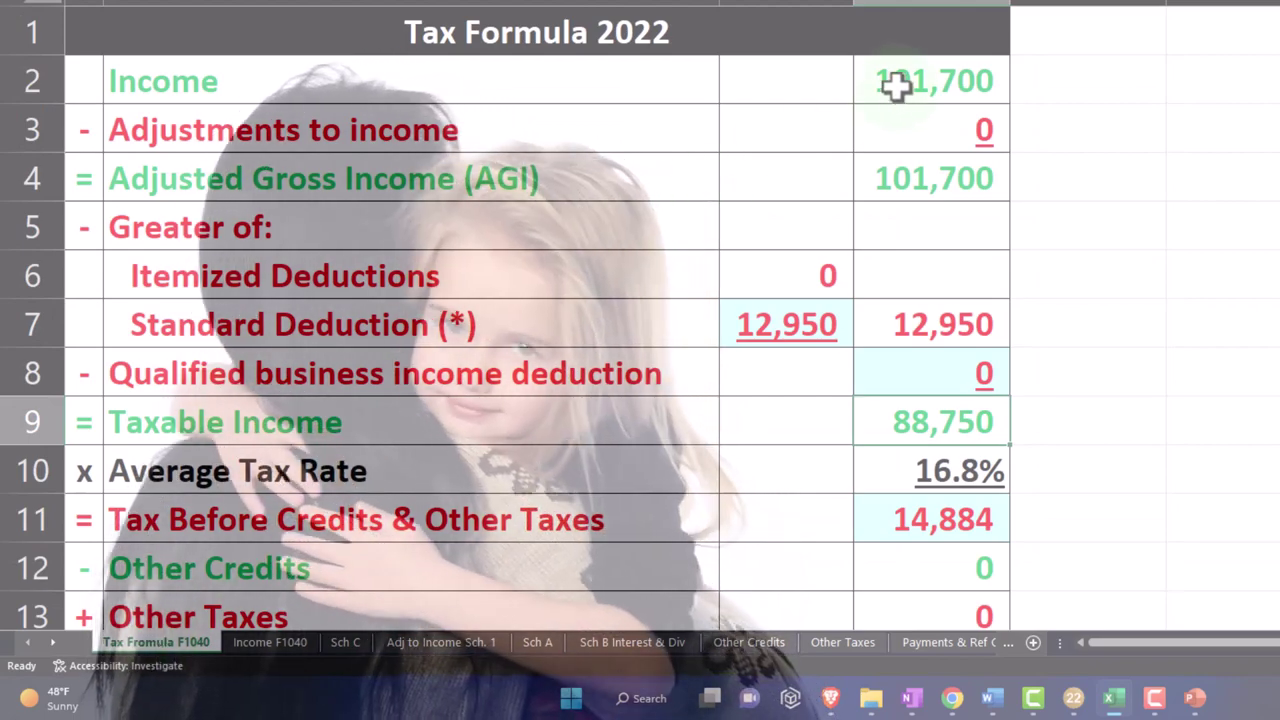
left_click(908, 188)
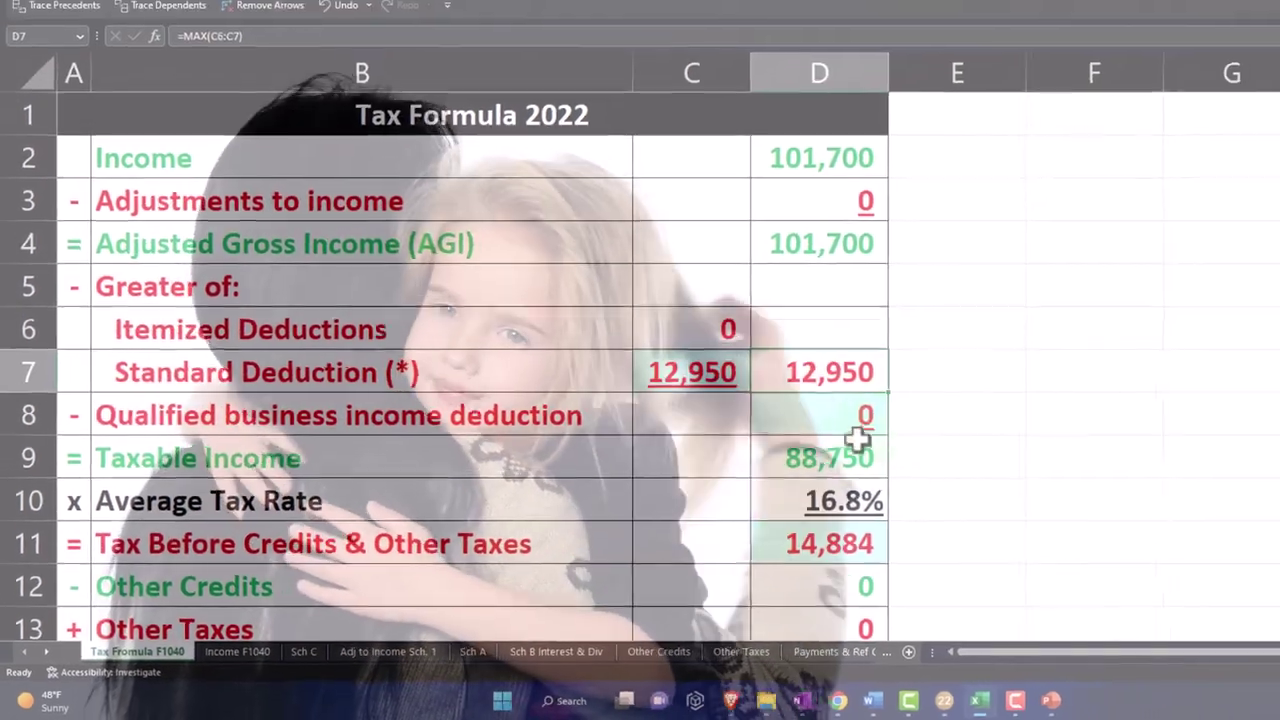
left_click(976, 425)
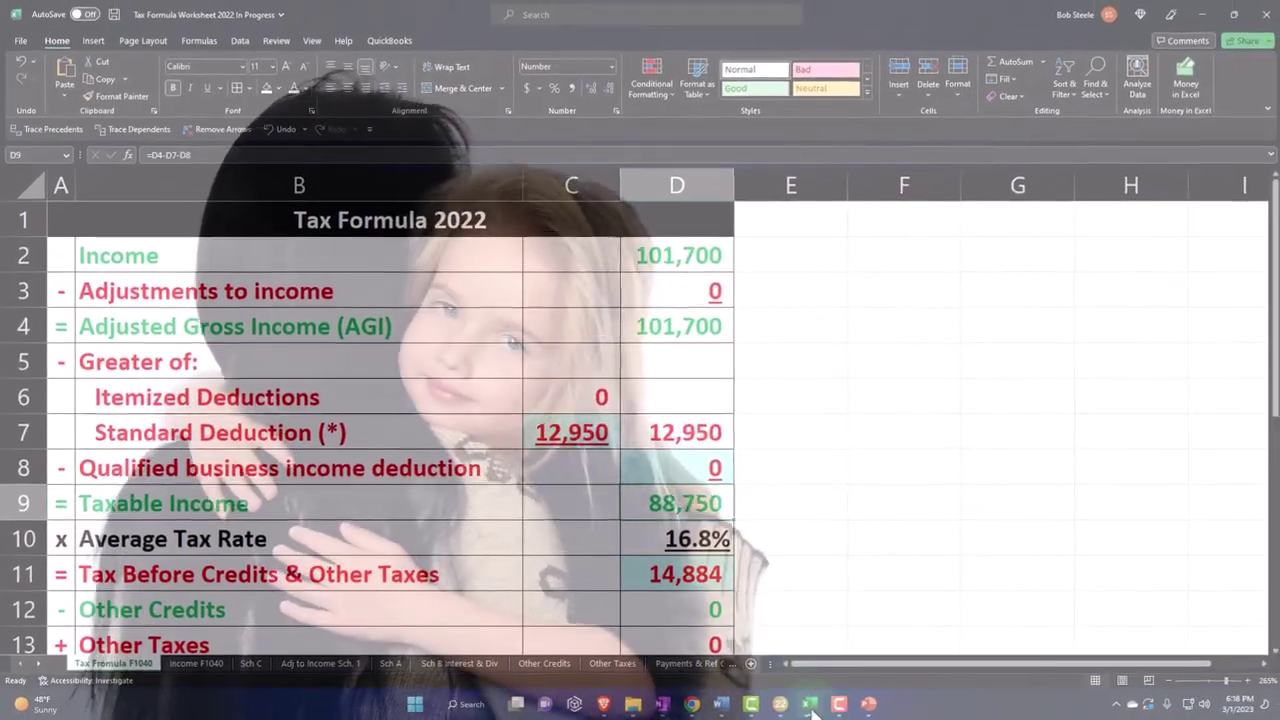
- Compare taxable income on line 15 of Form 1040 in Lacerte with the Excel tax formula
left_click(928, 700)
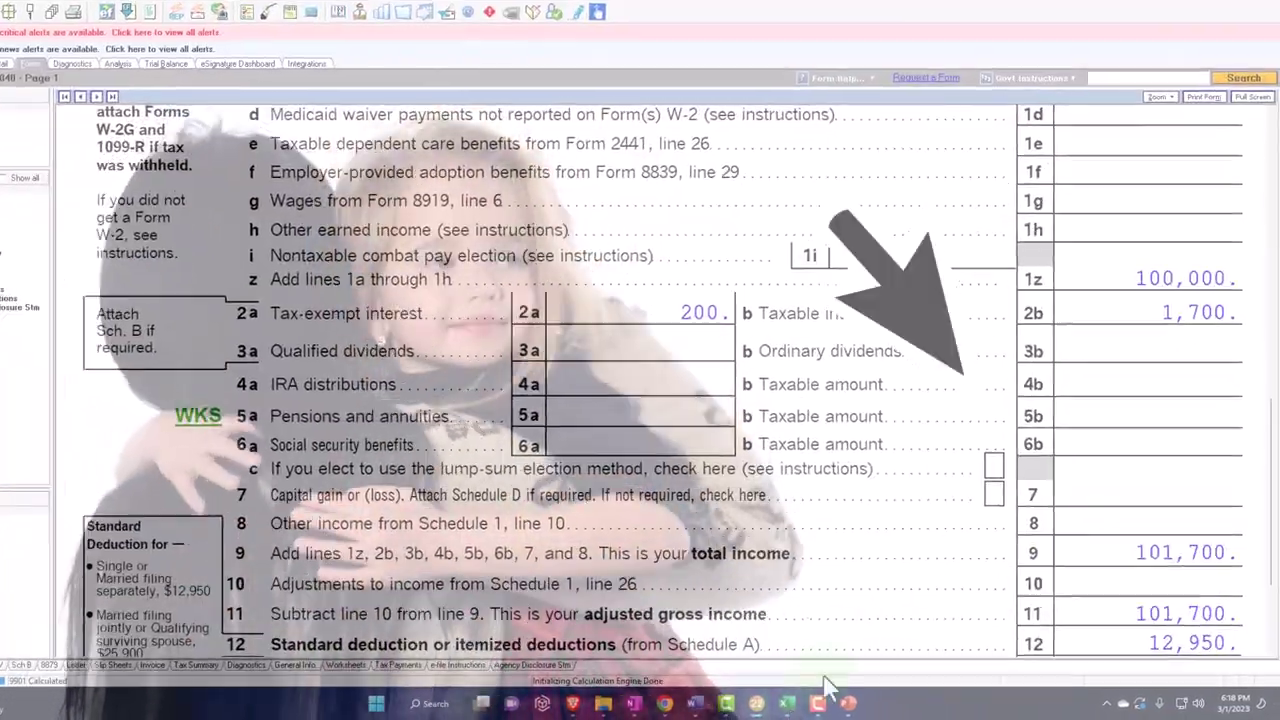
scroll(860, 570, "down", 3)
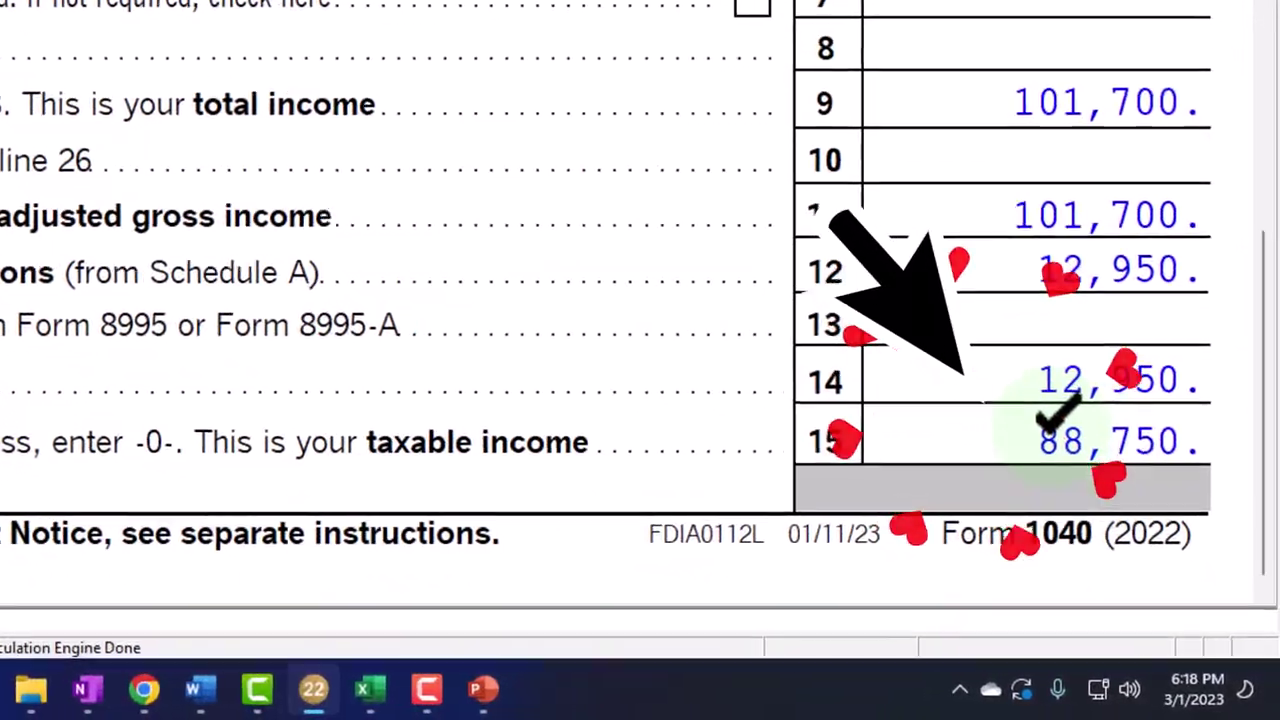
left_click(367, 688)
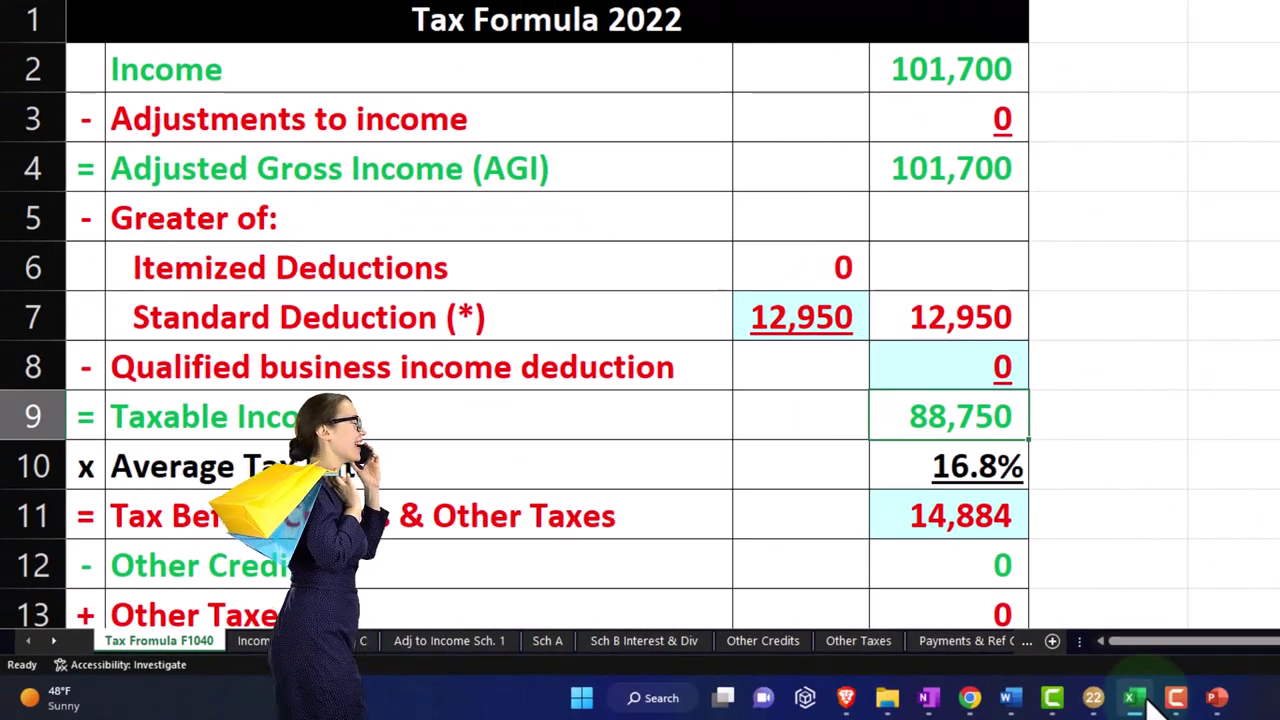
left_click(1147, 700)
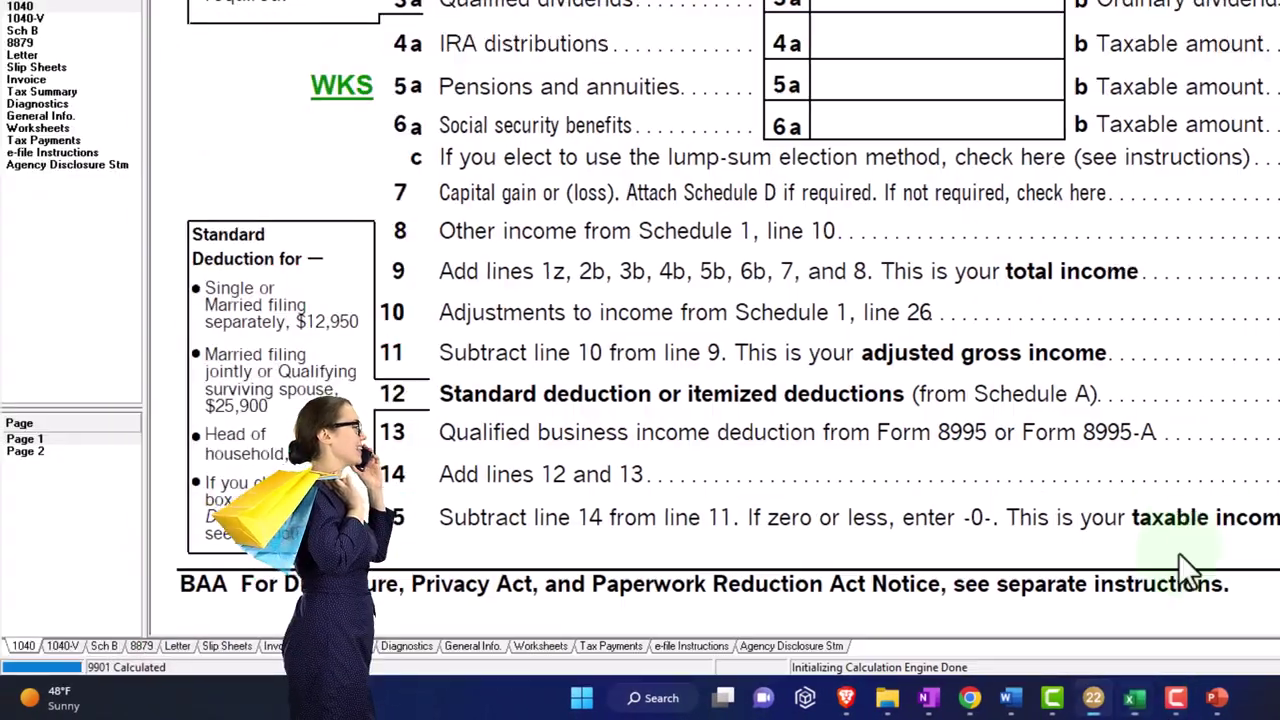
- Examine wages, tax-exempt interest, taxable interest and total income on Form 1040 page 1 in Lacerte
scroll(1124, 505, "up", 5)
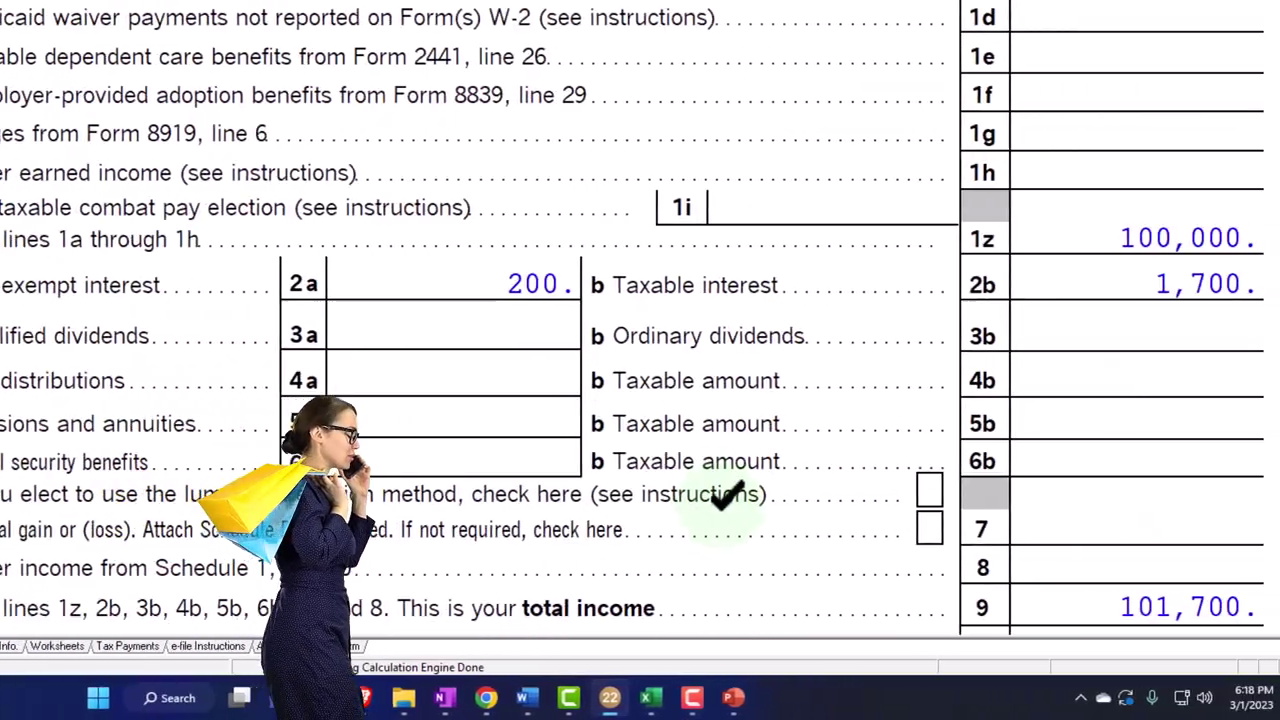
scroll(890, 365, "up", 3)
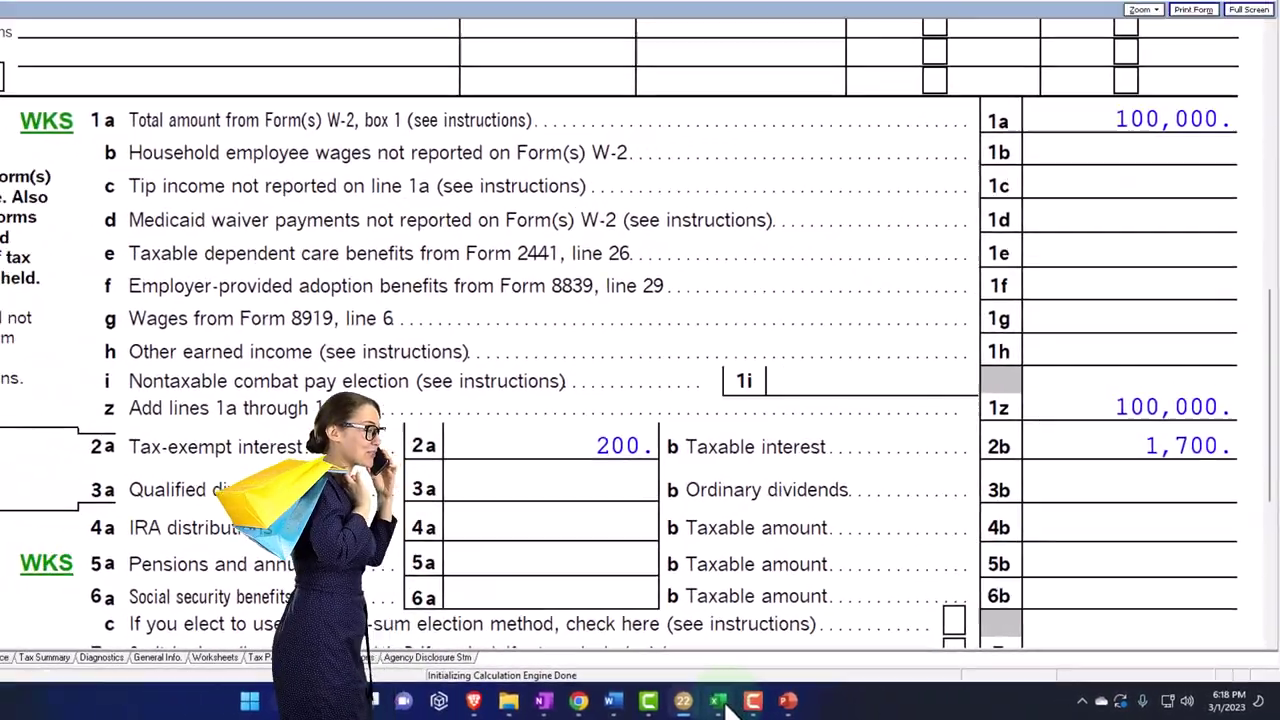
left_click(616, 697)
left_click(786, 704)
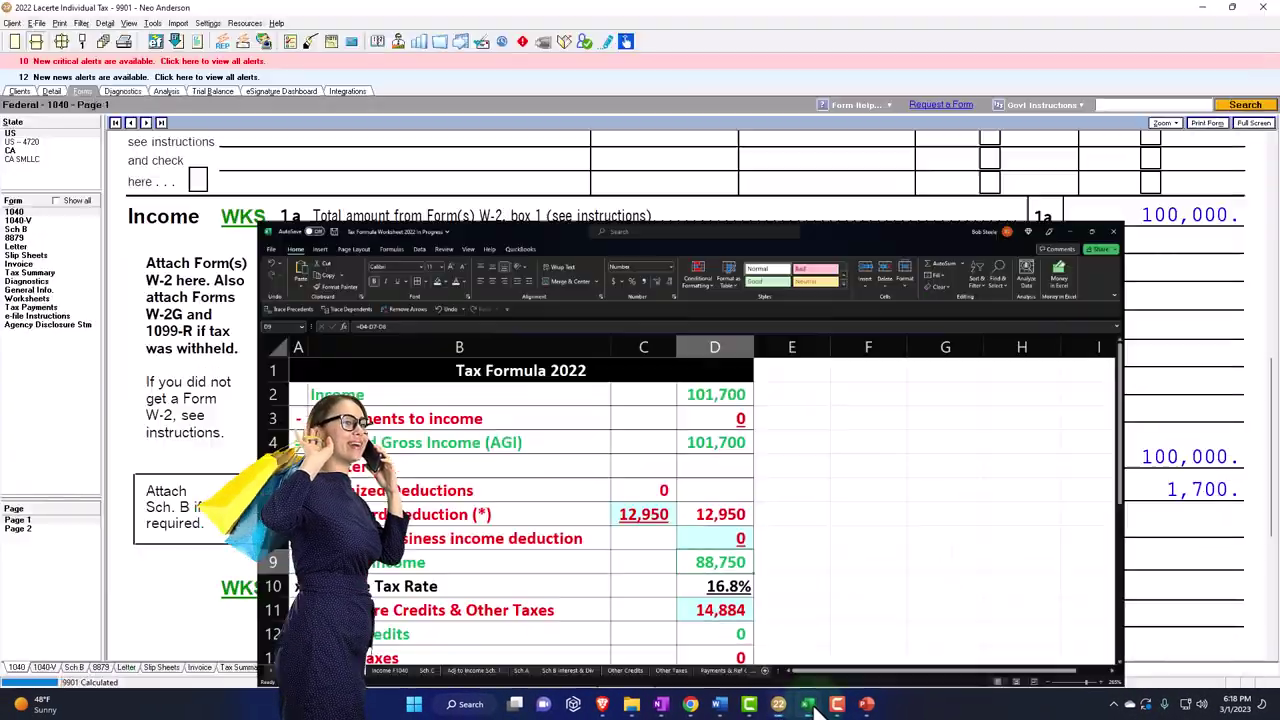
scroll(1000, 487, "down", 3)
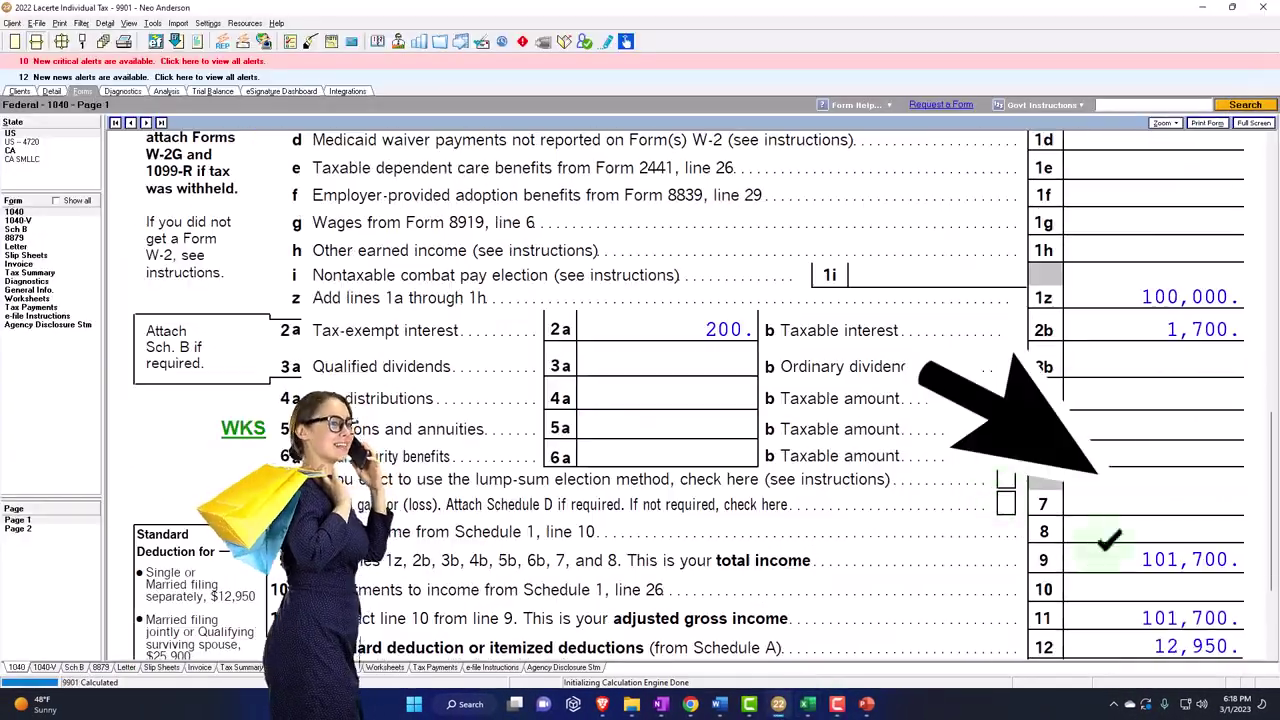
scroll(680, 395, "down", 2)
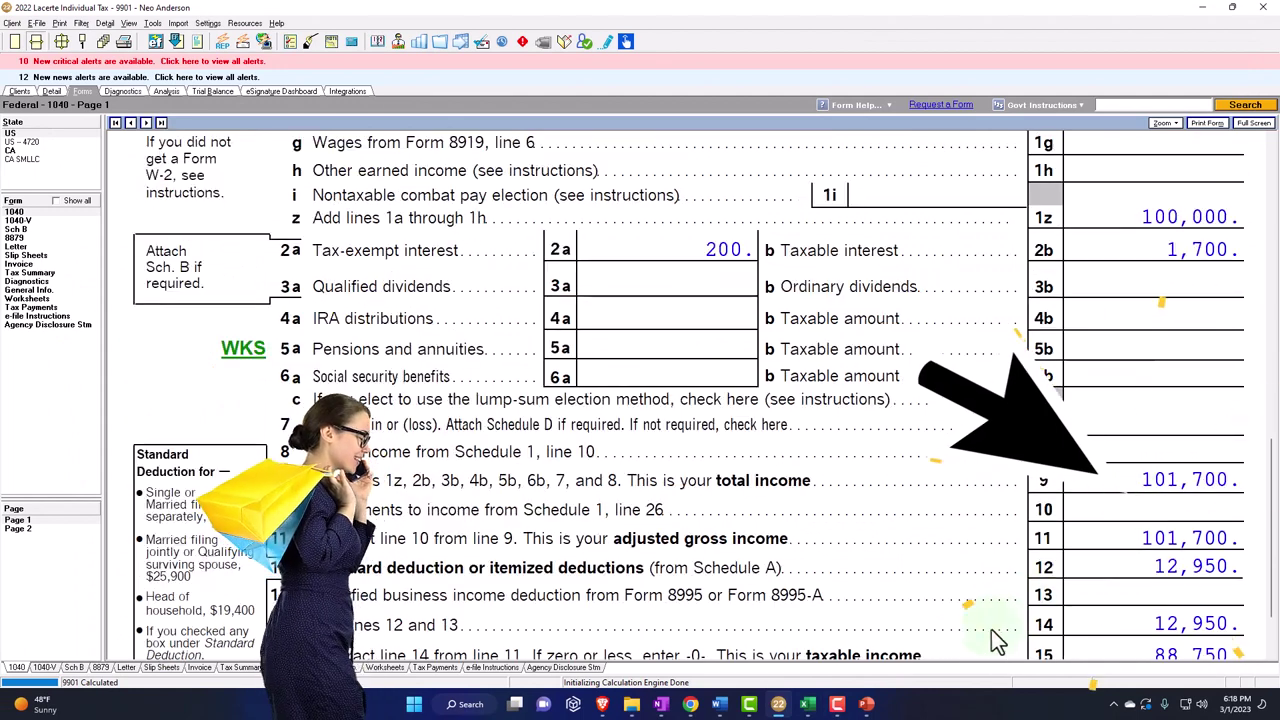
- Compare adjusted gross income, standard deduction and taxable income between the Excel tax formula and Form 1040 in Lacerte
left_click(808, 704)
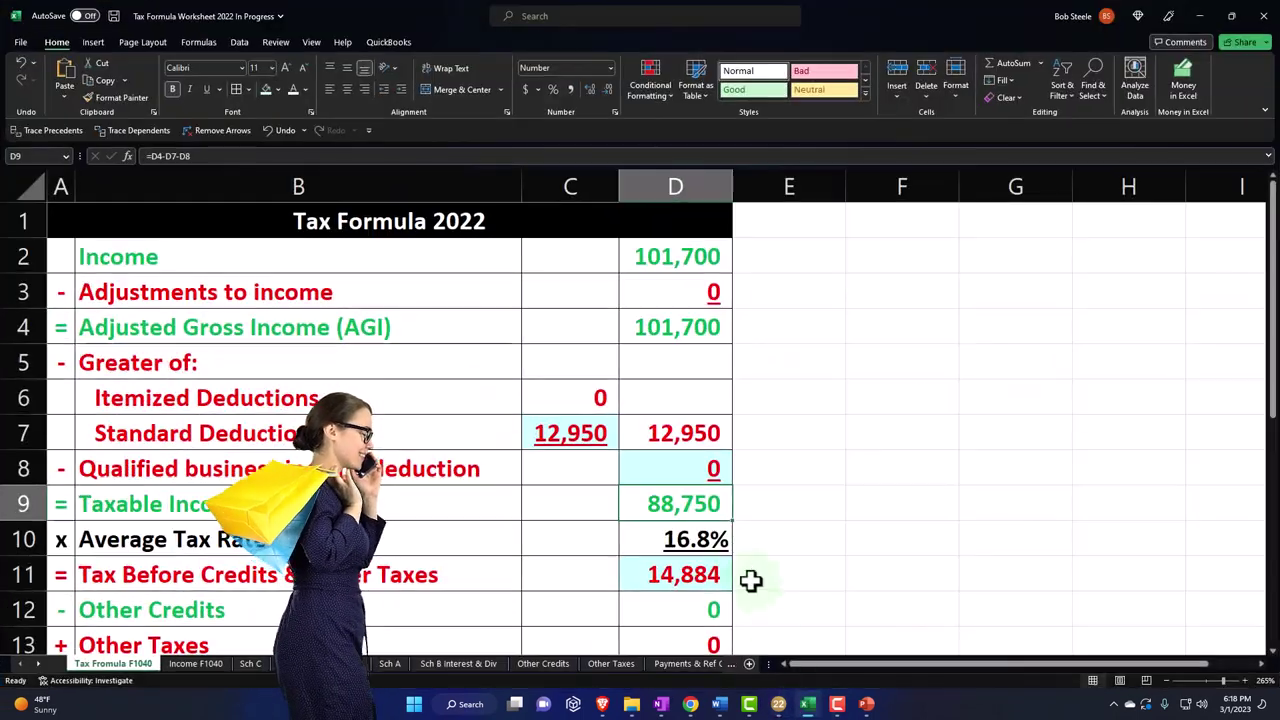
scroll(609, 397, "down", 1)
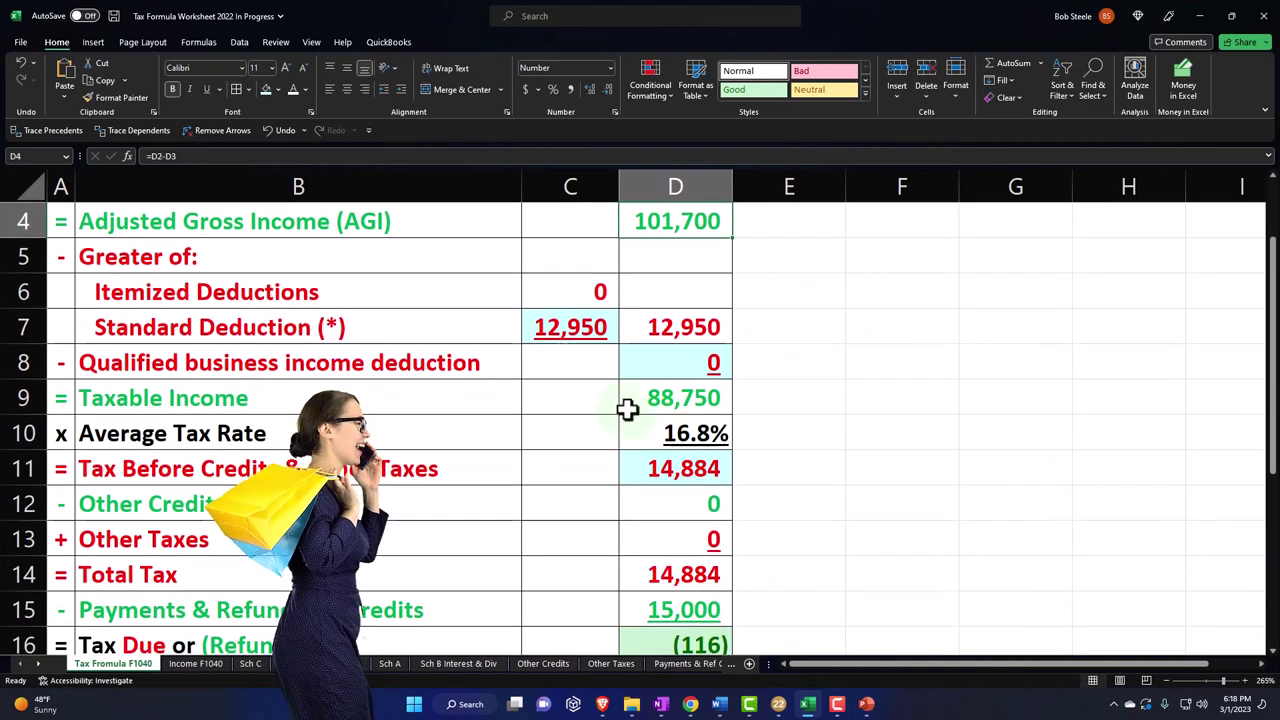
left_click(810, 707)
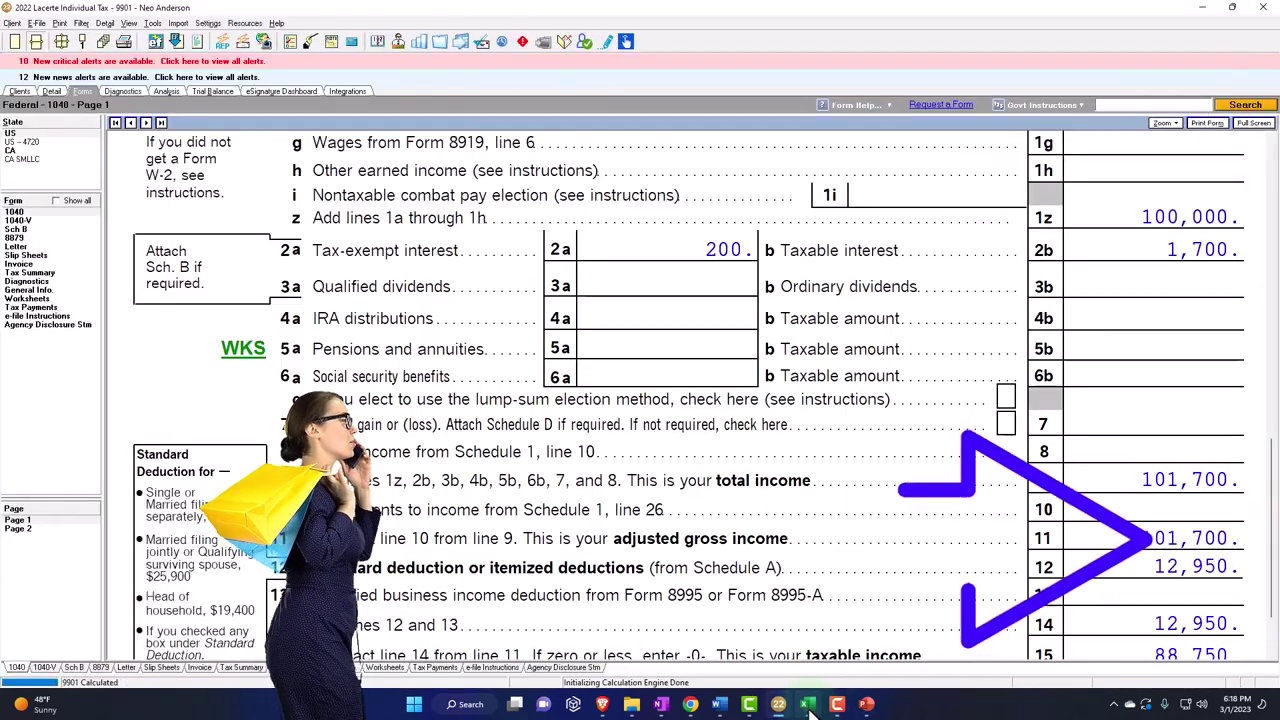
scroll(1113, 563, "down", 2)
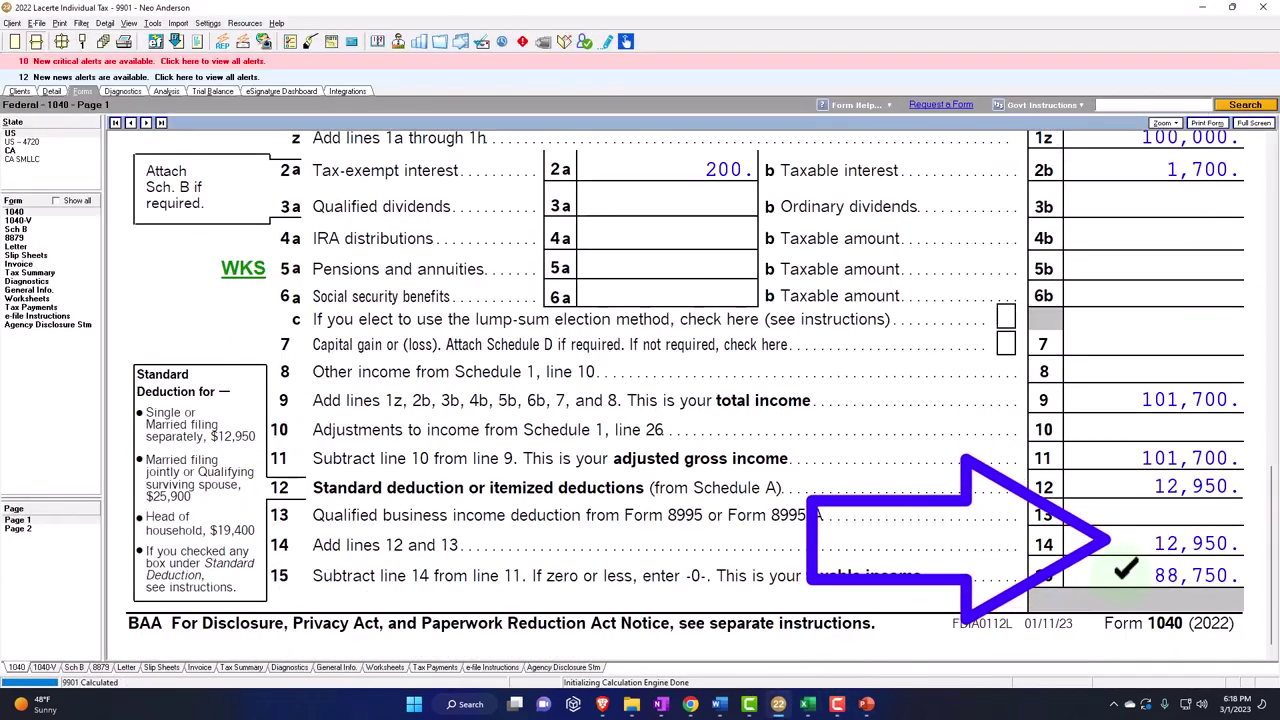
left_click(810, 707)
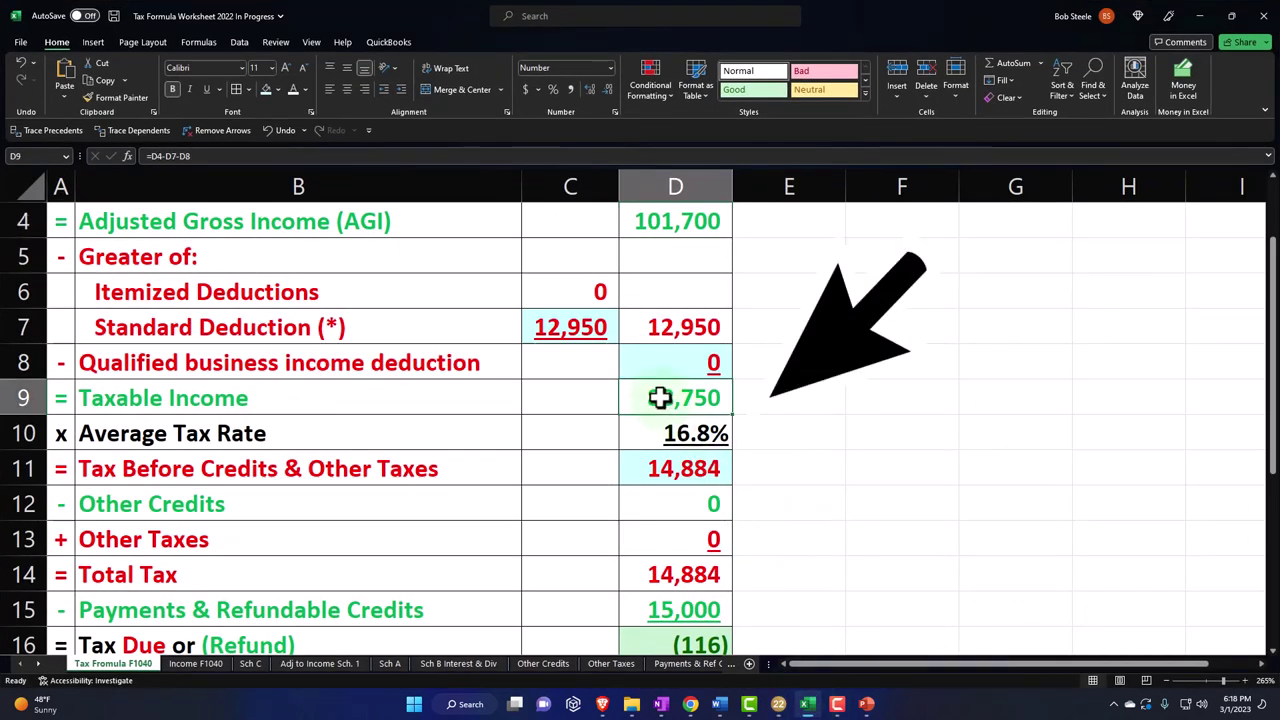
- Compare tax before credits in the Excel tax formula with the line 16 tax on Form 1040 page 2 in Lacerte
left_click(650, 467)
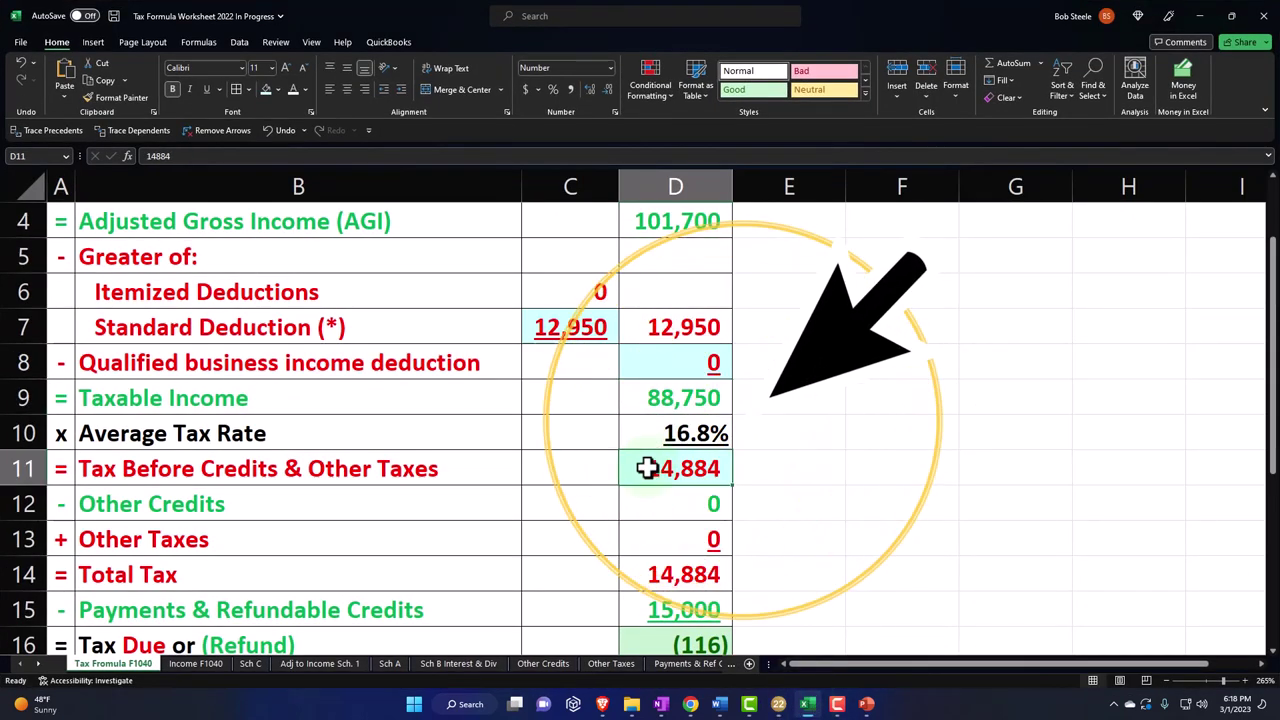
left_click(810, 707)
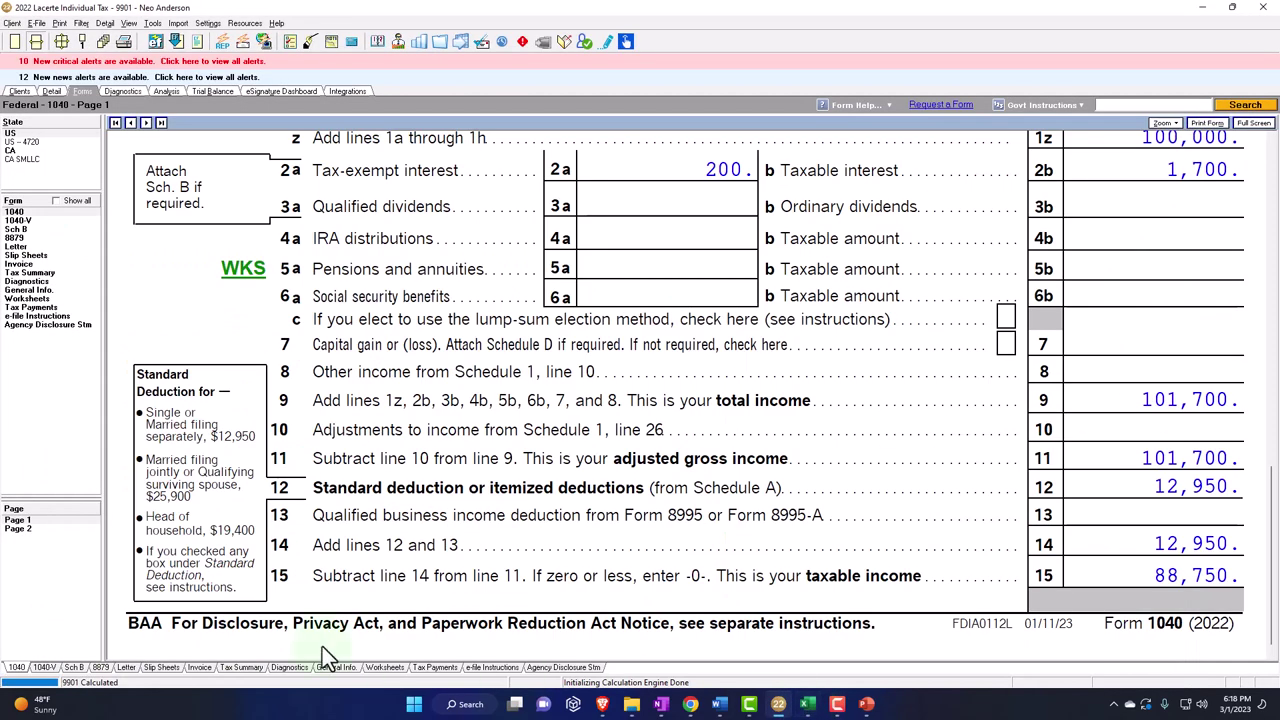
left_click(37, 530)
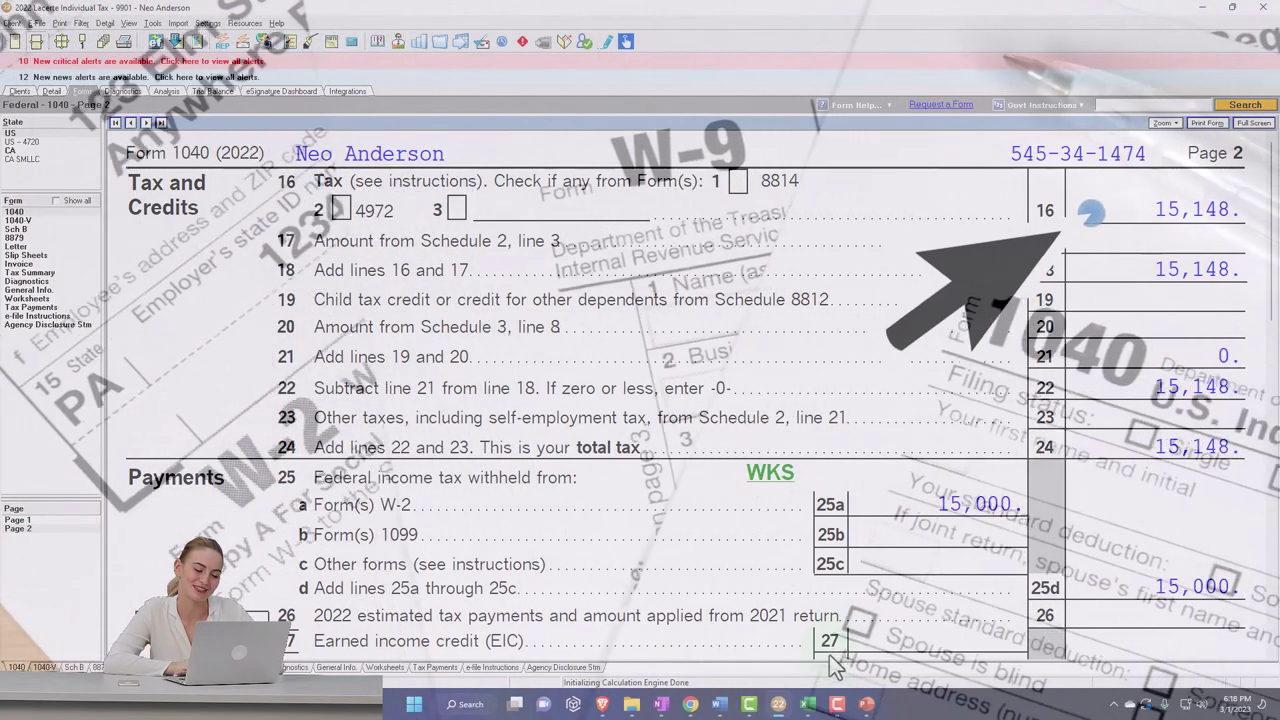
left_click(808, 704)
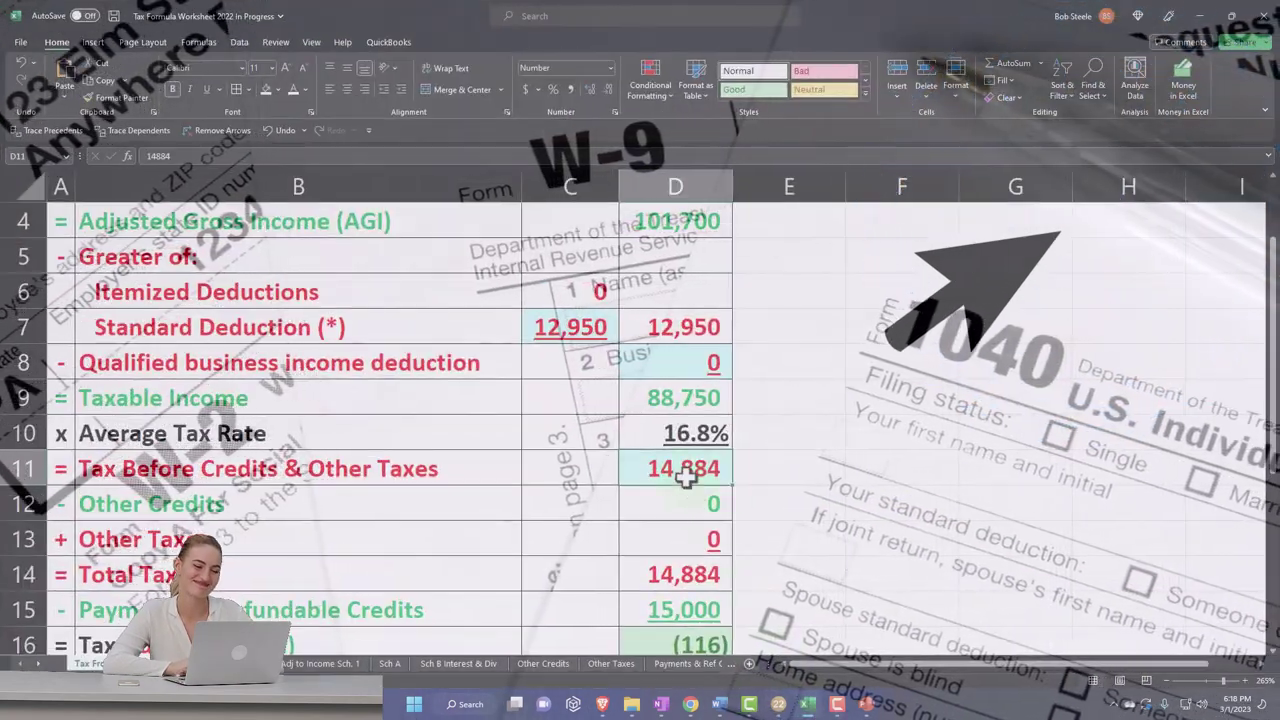
left_click(816, 706)
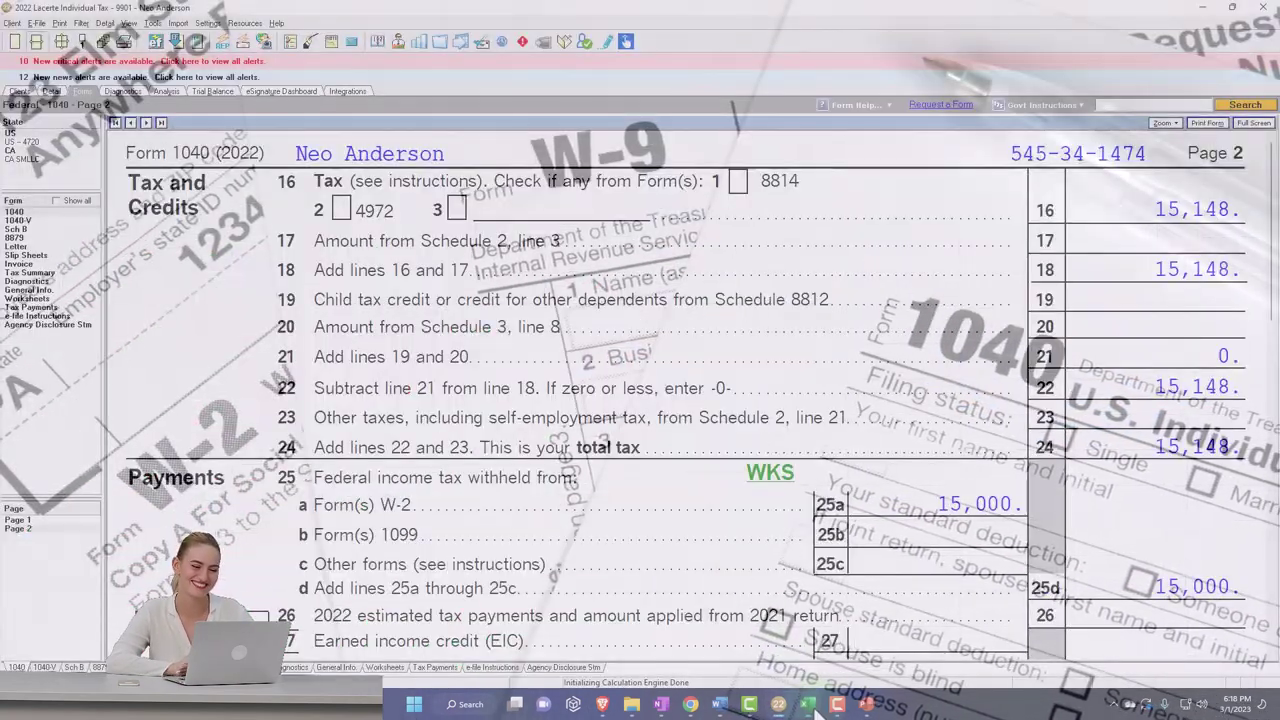
left_click(808, 704)
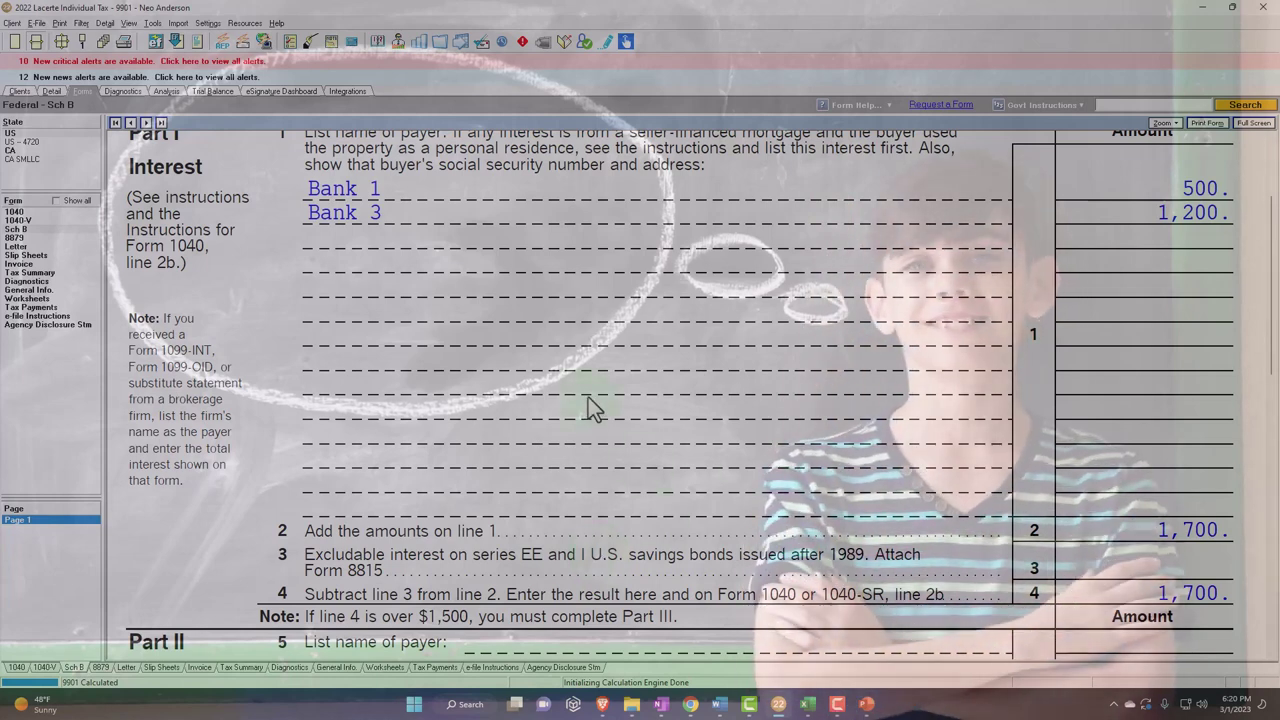
- Add a fourth 1099-INT payer named bank 4 with 1,000 of bank interest in the Lacerte interest income detail
scroll(591, 407, "up", 1)
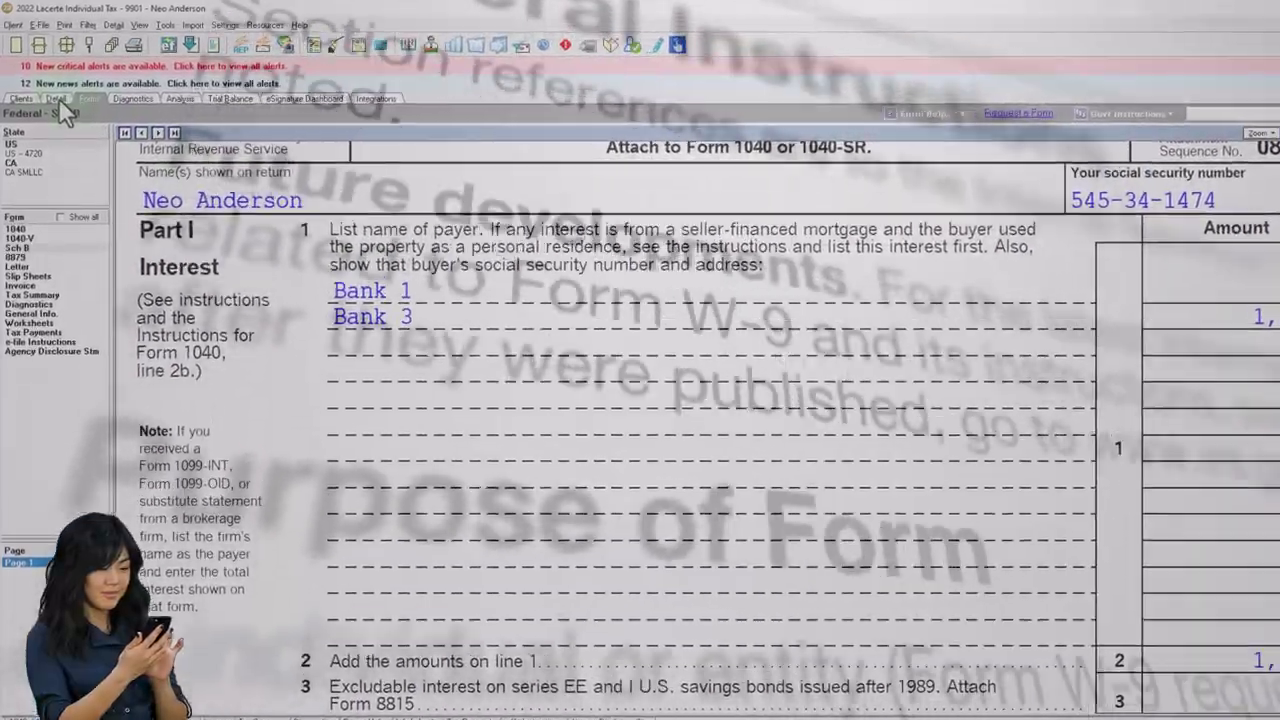
left_click(51, 91)
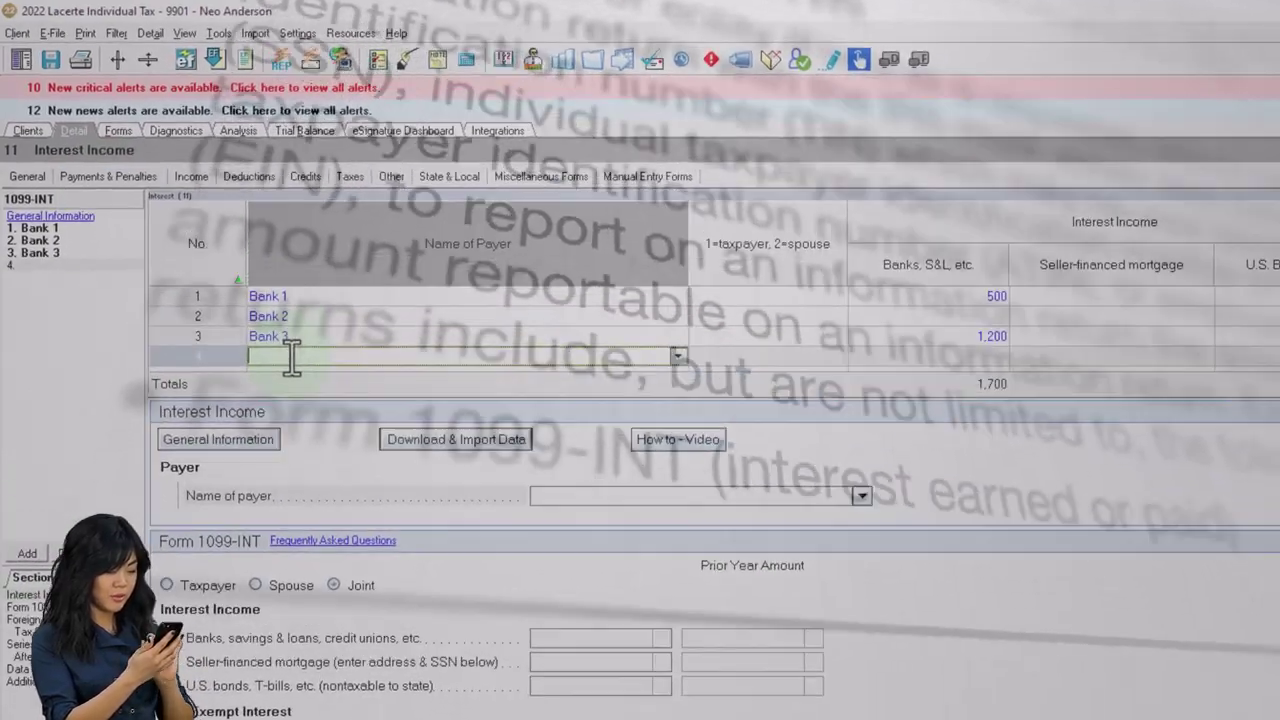
type("Bank ")
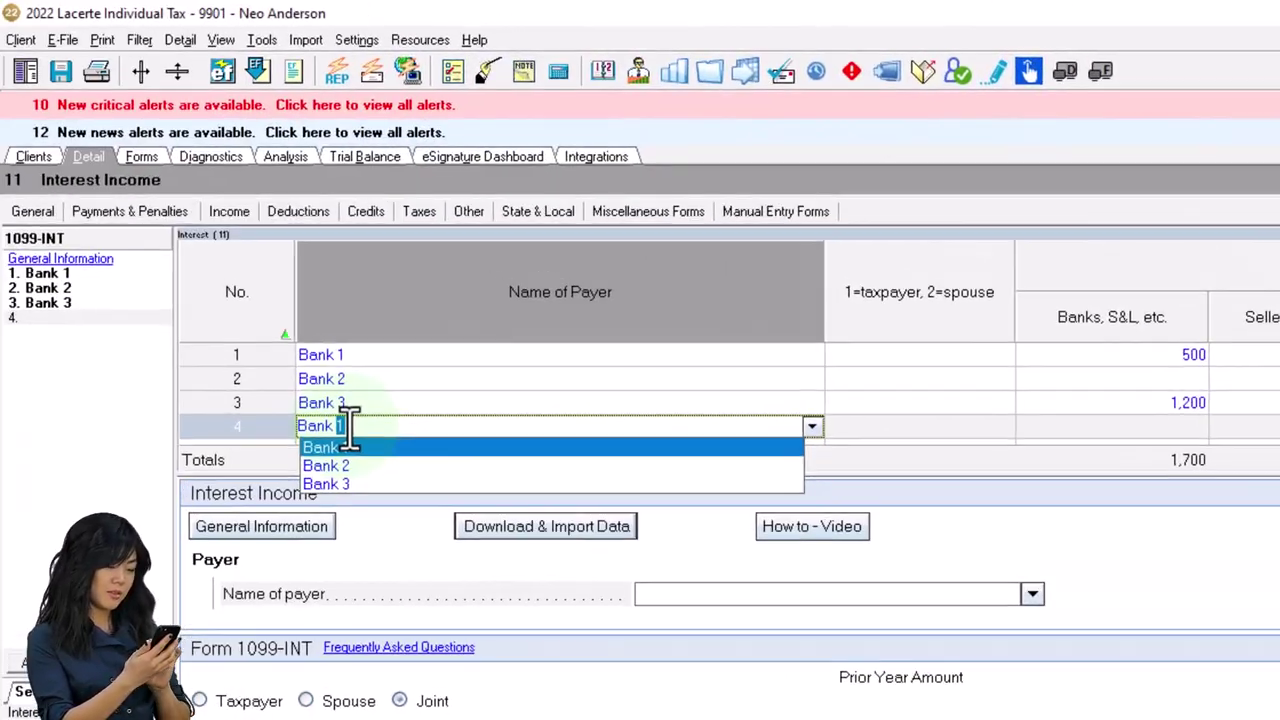
type("4")
key("Tab")
key("Tab")
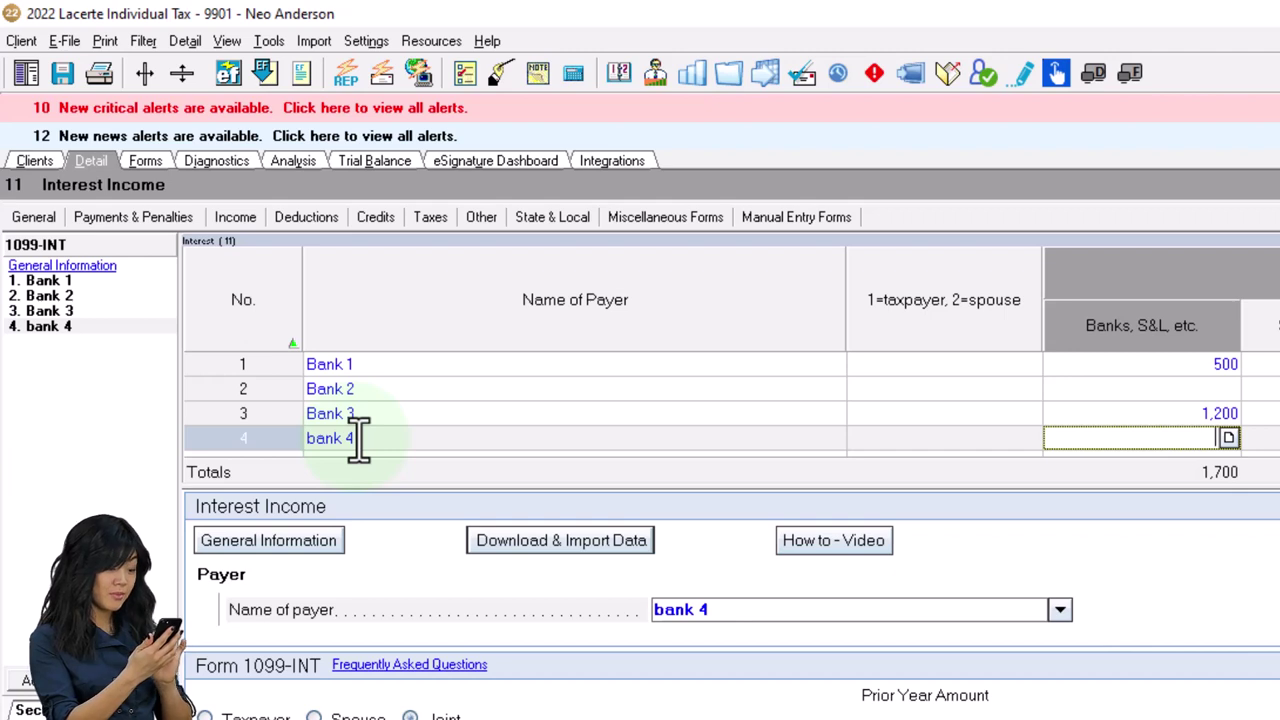
type("1000")
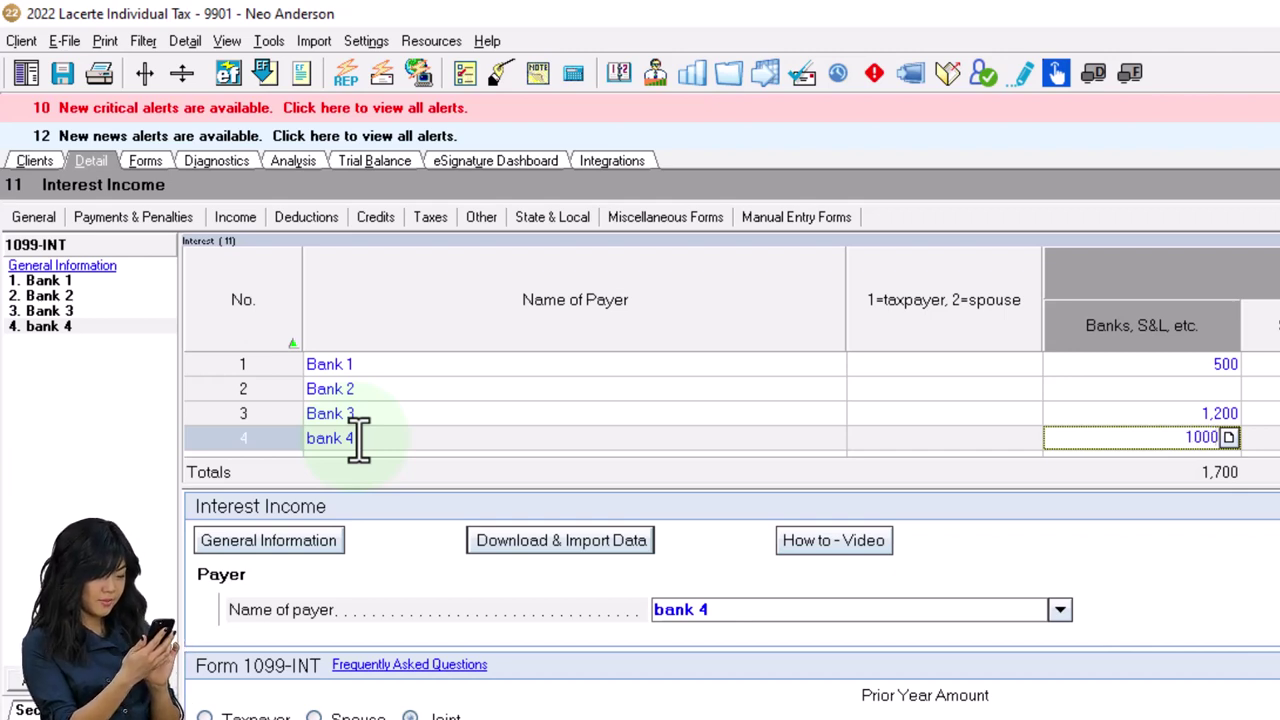
key("Tab")
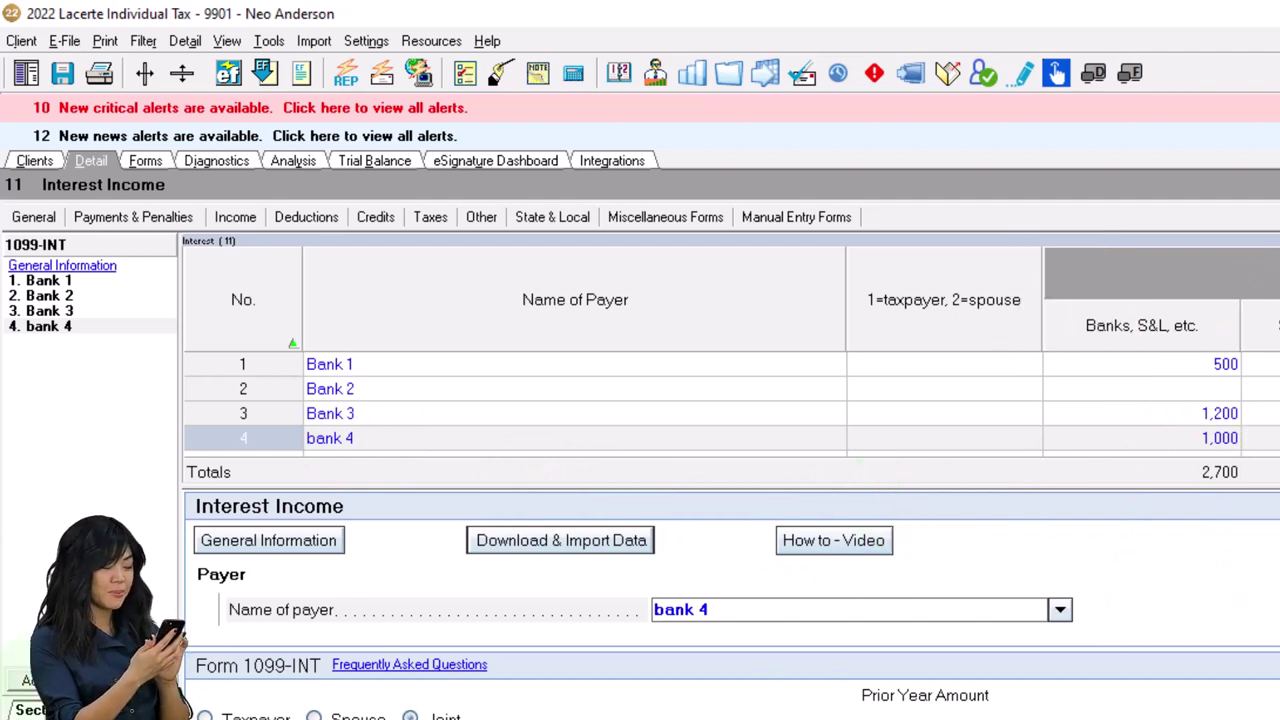
- Add a fifth interest entry named Nominee Distribution with -1,000 of bank interest
key("Down")
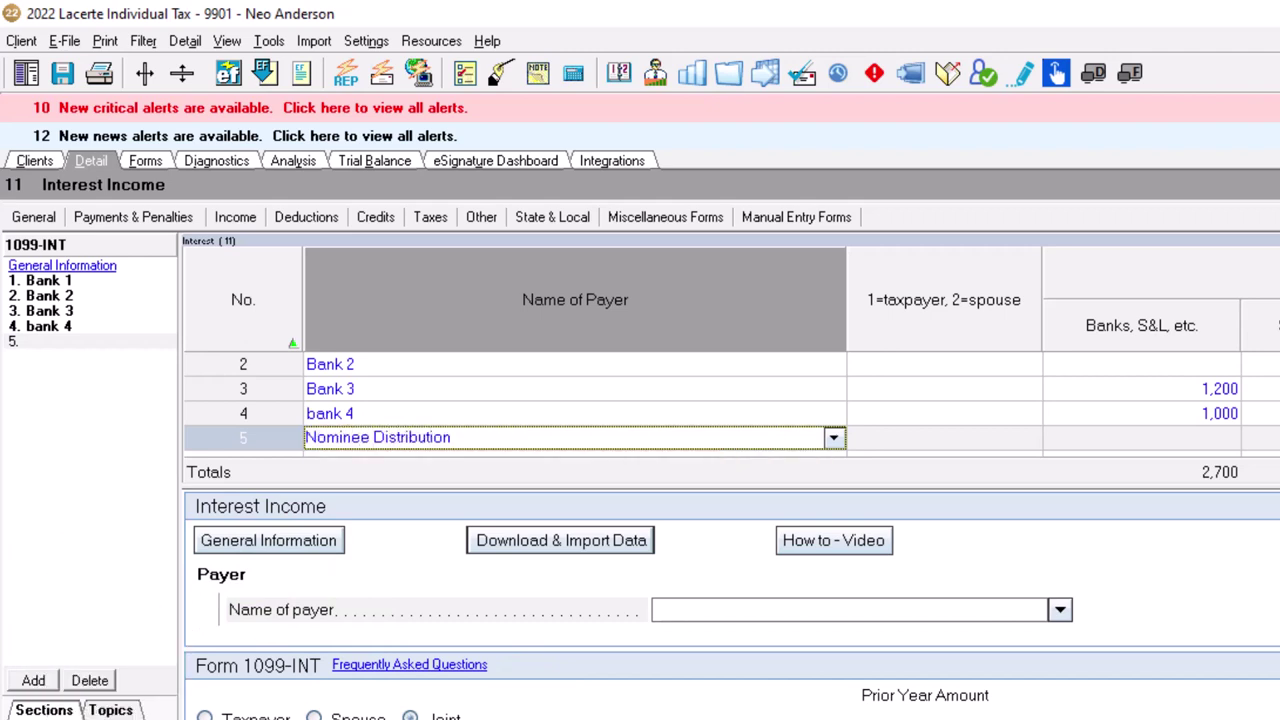
key("Tab")
key("Tab")
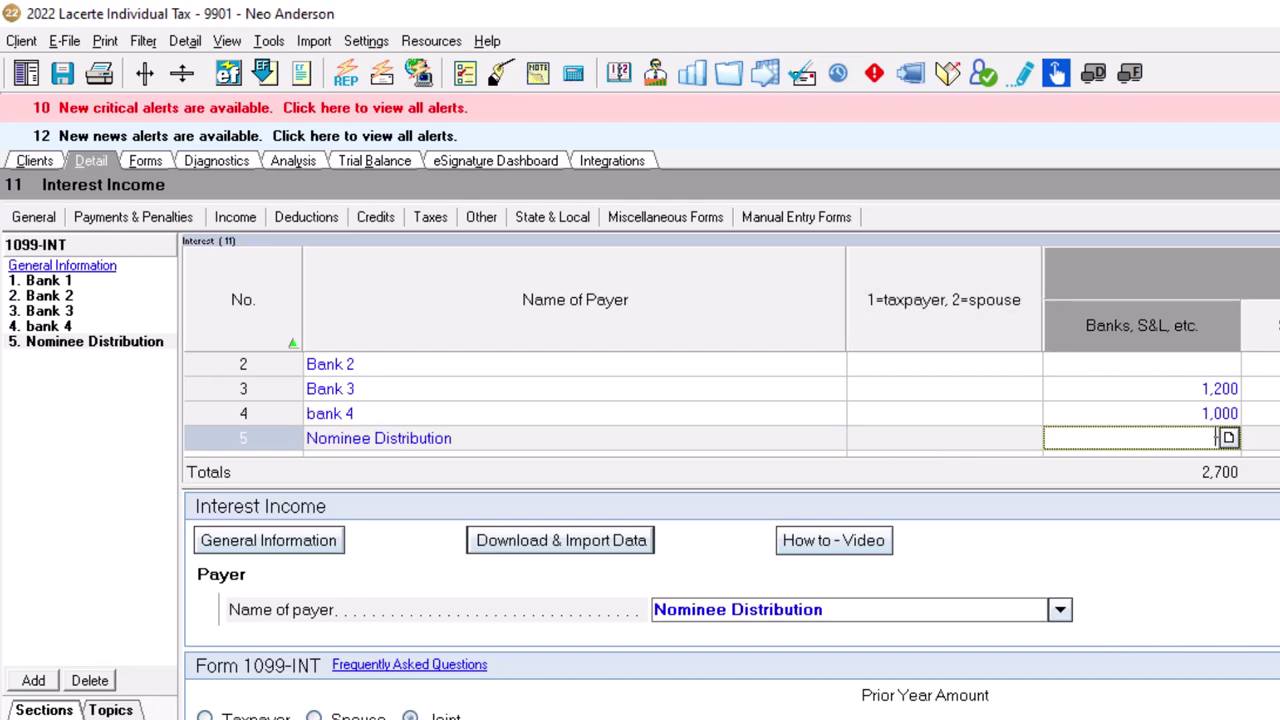
type("-1,000")
key("Tab")
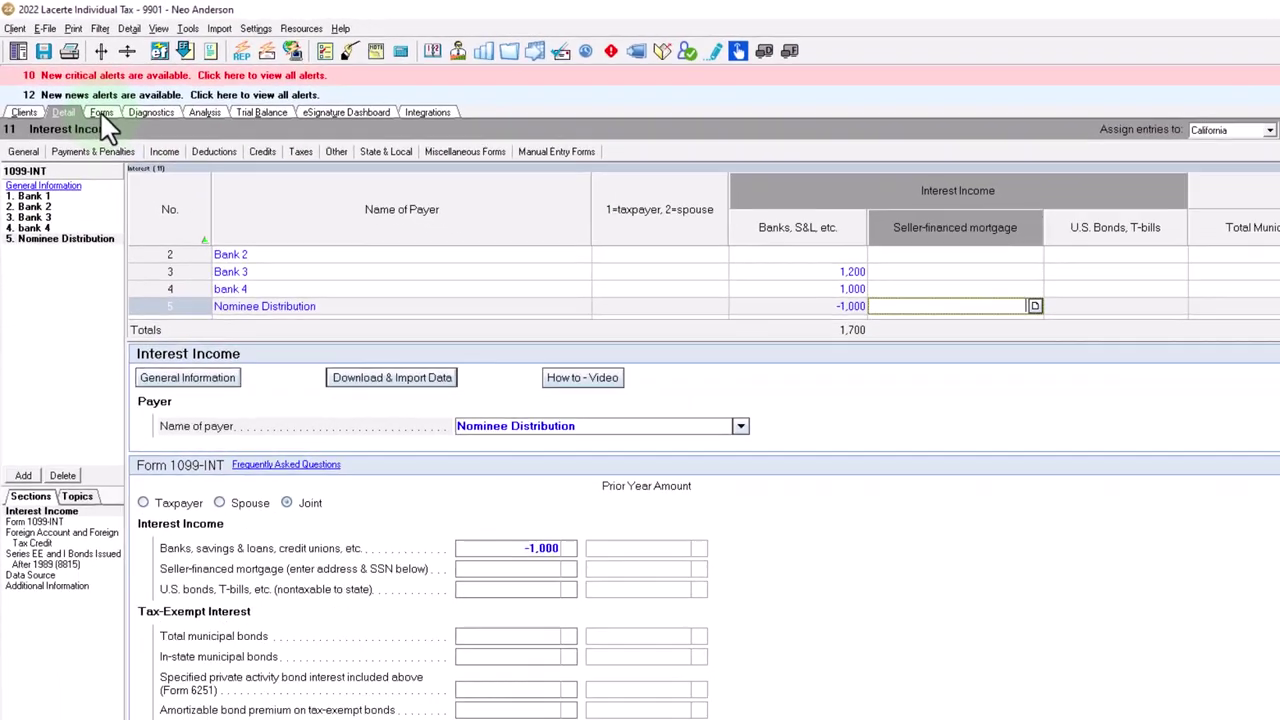
- Review the interest payers listed on Schedule B and the income section on page 1 of Form 1040
left_click(126, 140)
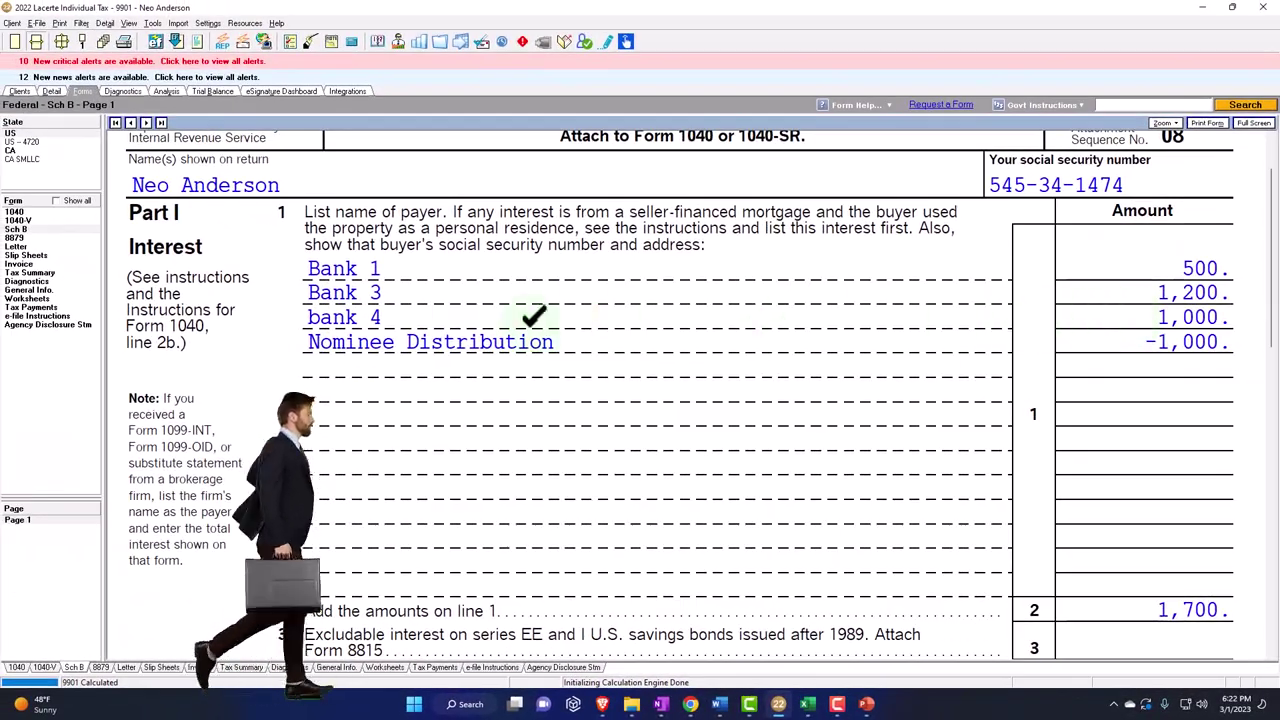
left_click(15, 213)
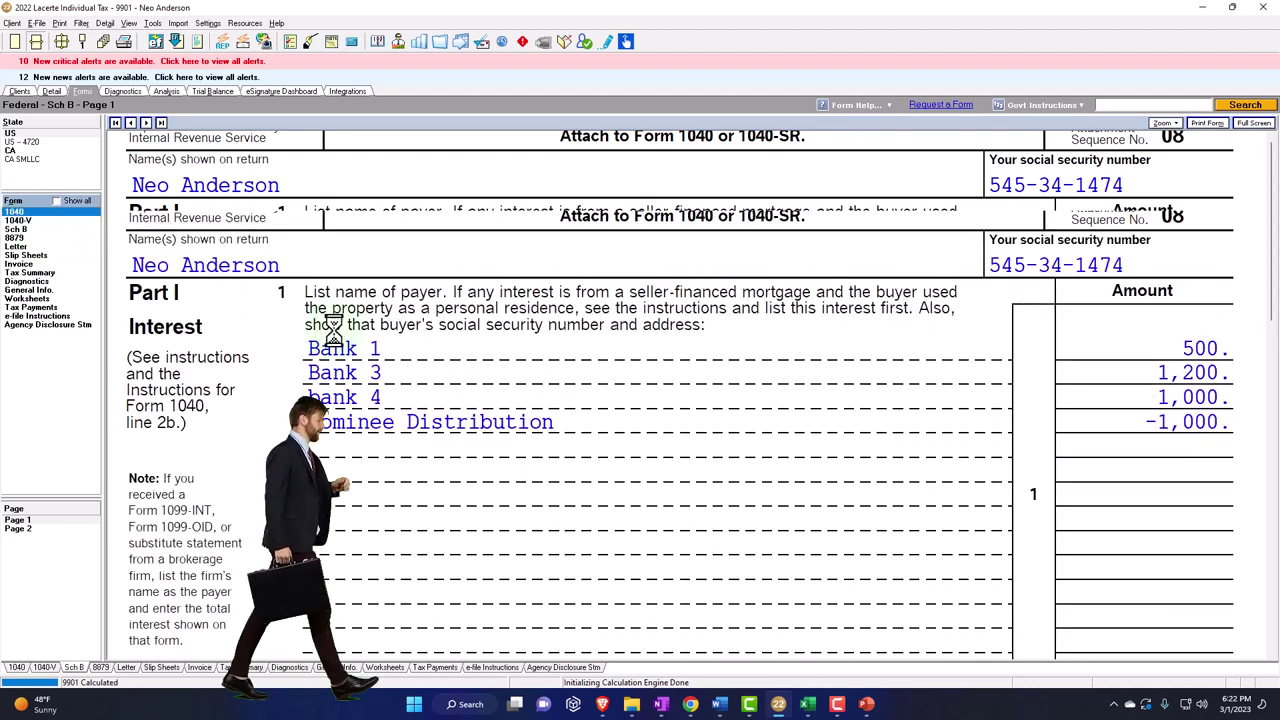
scroll(520, 432, "down", 5)
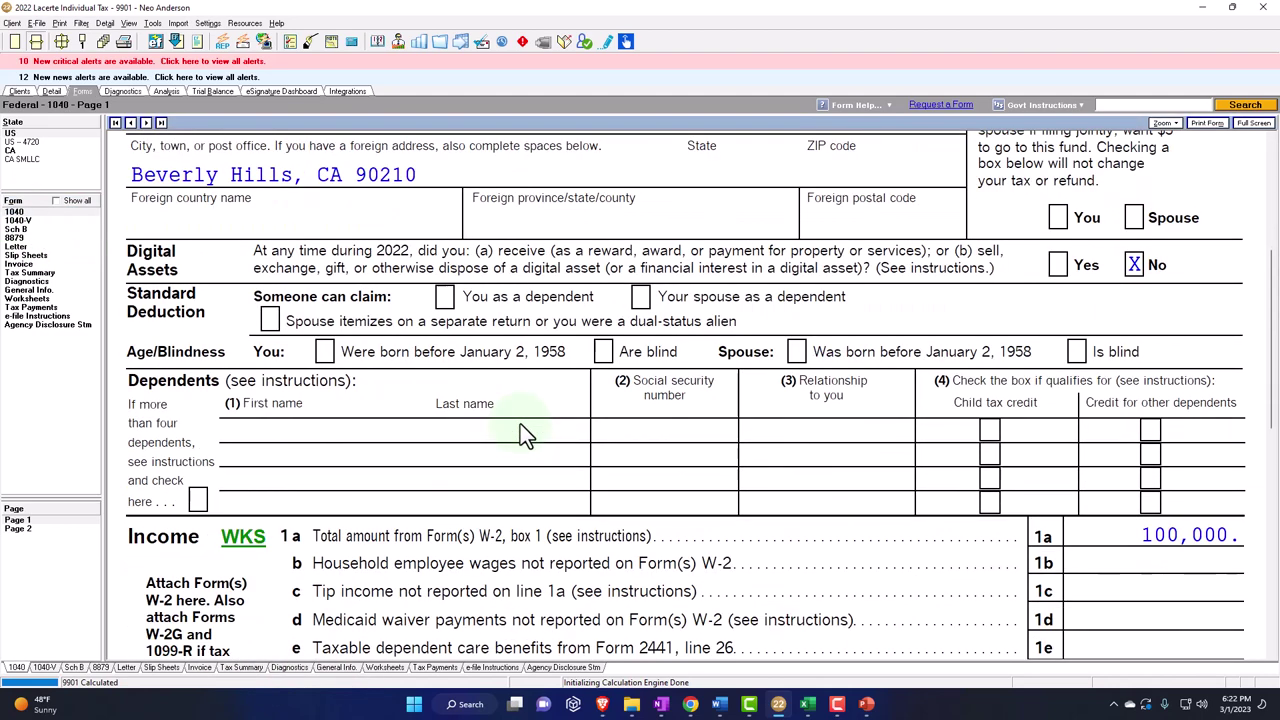